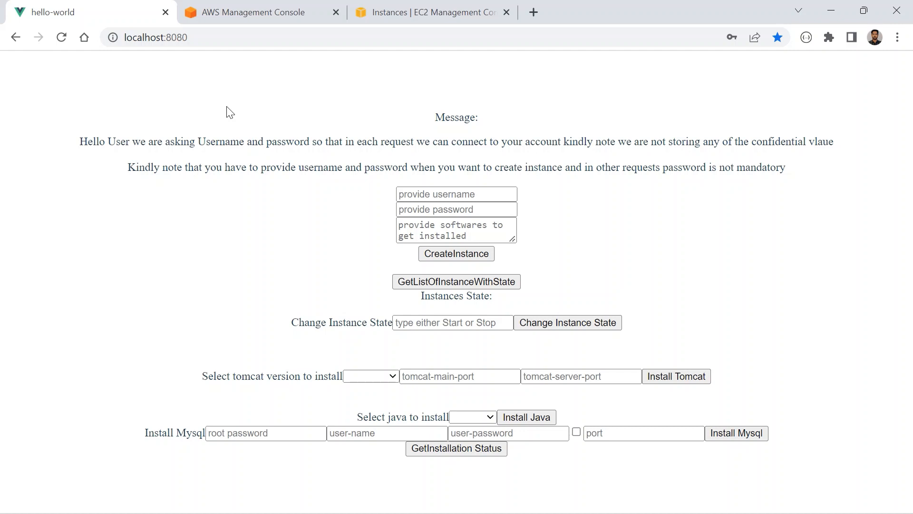
{"action": "left_click", "coordinate": [409, 199]}
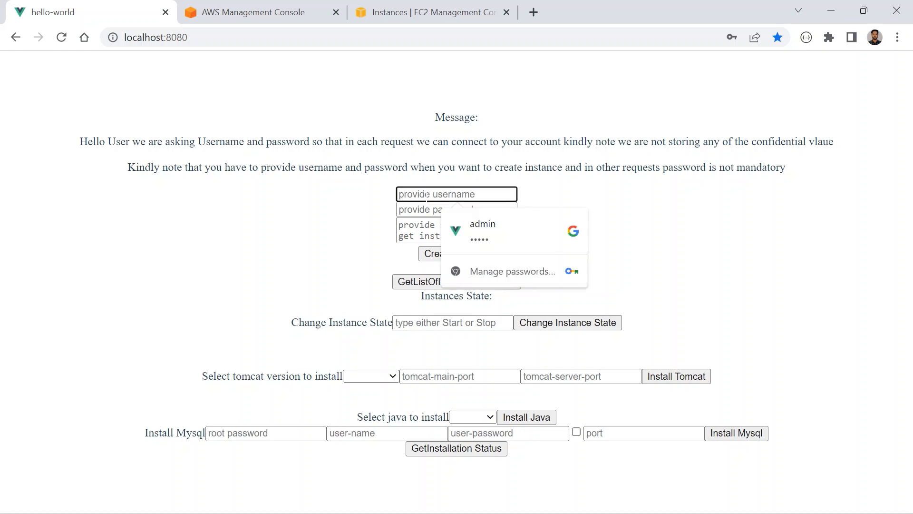
{"action": "key", "text": "Tab"}
{"action": "left_click", "coordinate": [322, 261]}
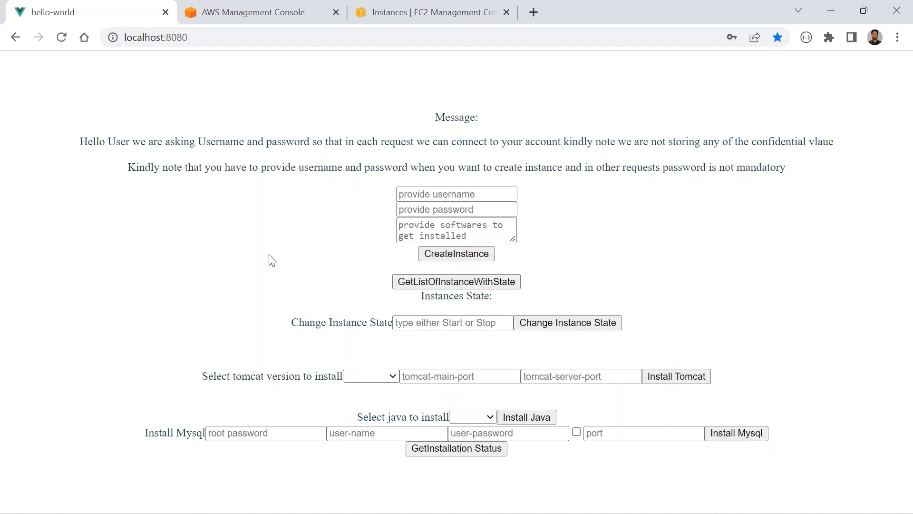
- Switch to the EC2 console and refresh the Instances list to check for existing instances
{"action": "left_click", "coordinate": [440, 11]}
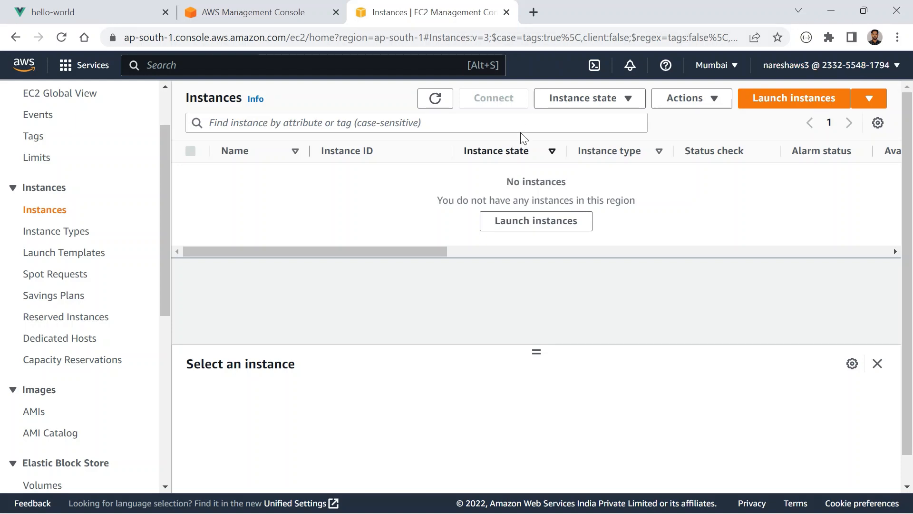
{"action": "left_click_drag", "start_coordinate": [191, 109], "coordinate": [236, 100]}
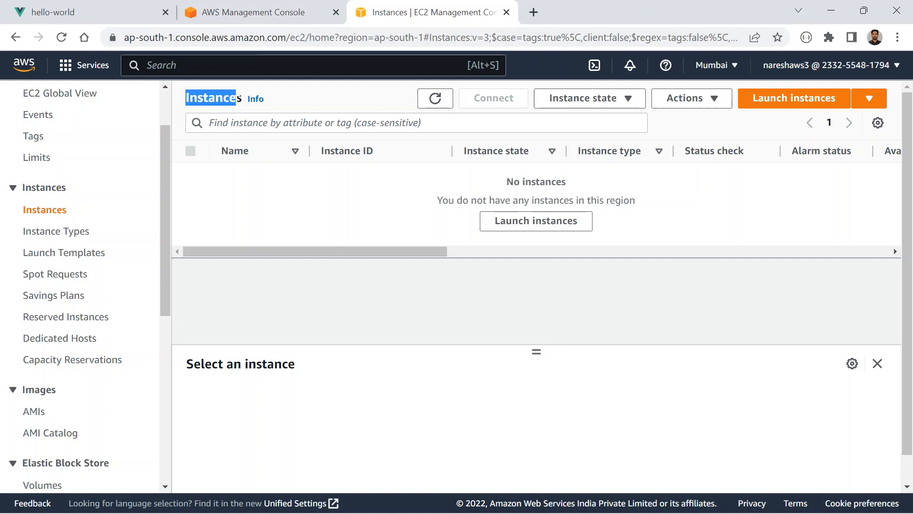
{"action": "left_click", "coordinate": [434, 106]}
{"action": "left_click", "coordinate": [435, 105]}
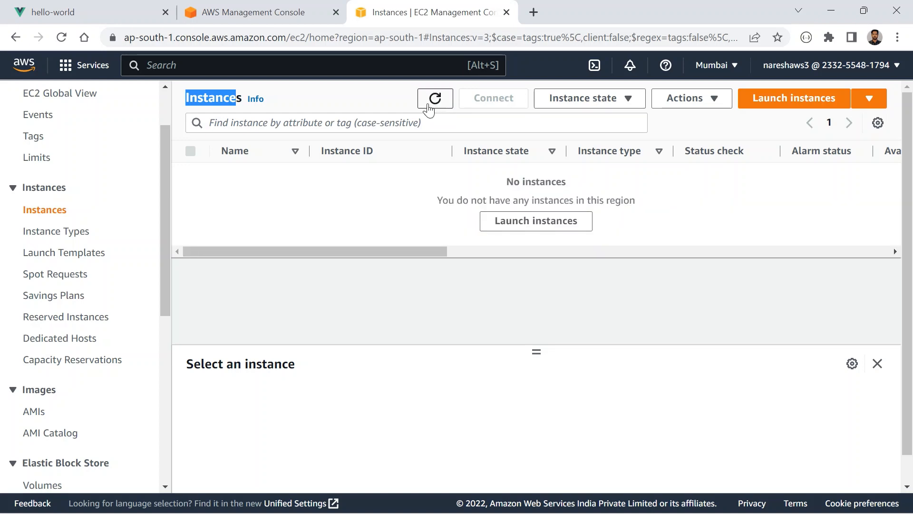
- Open the EC2 Security Groups list and refresh it to check the existing groups
{"action": "scroll", "coordinate": [67, 324], "scroll_direction": "down", "scroll_amount": 3}
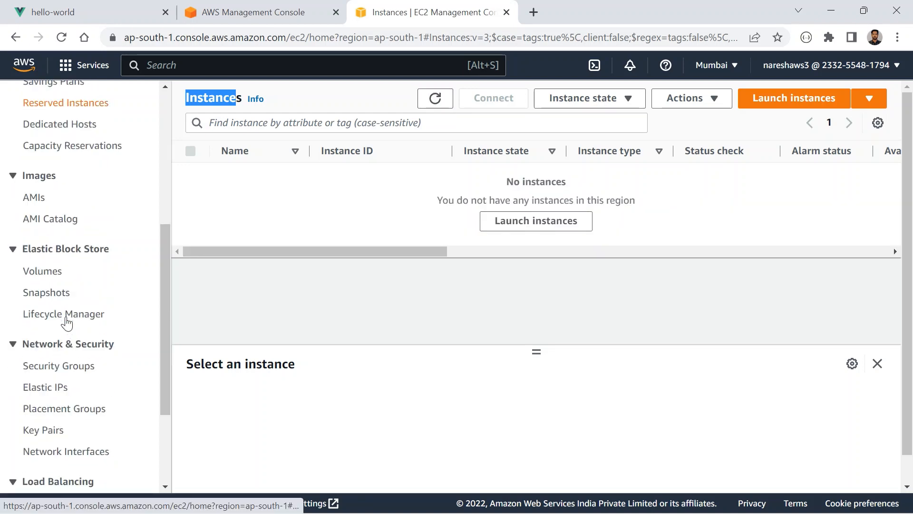
{"action": "left_click", "coordinate": [58, 367]}
{"action": "left_click", "coordinate": [410, 158]}
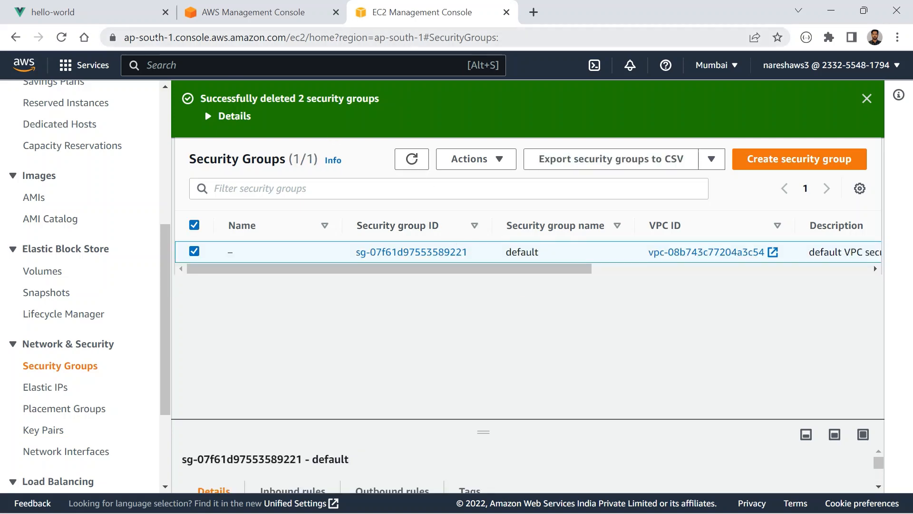
- Return to the localhost:8080 page and fill in the account username and password for instance creation
{"action": "left_click", "coordinate": [135, 23]}
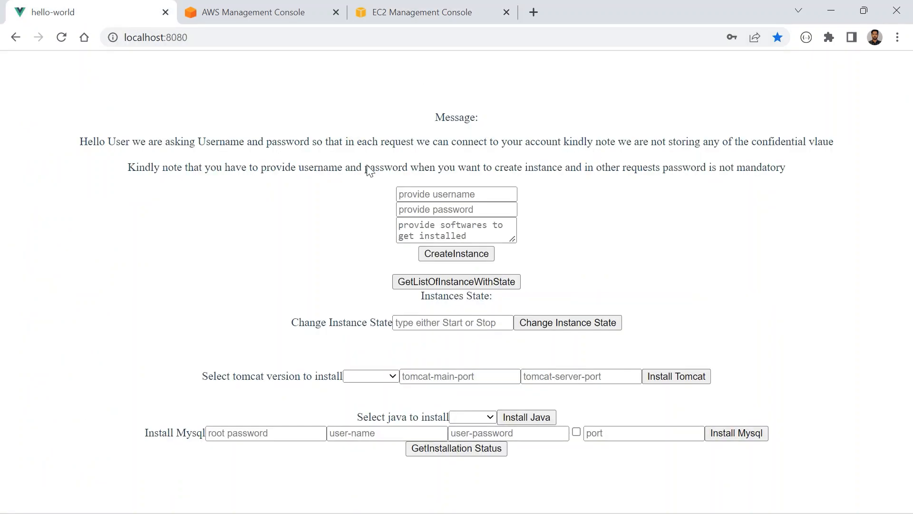
{"action": "left_click", "coordinate": [411, 194]}
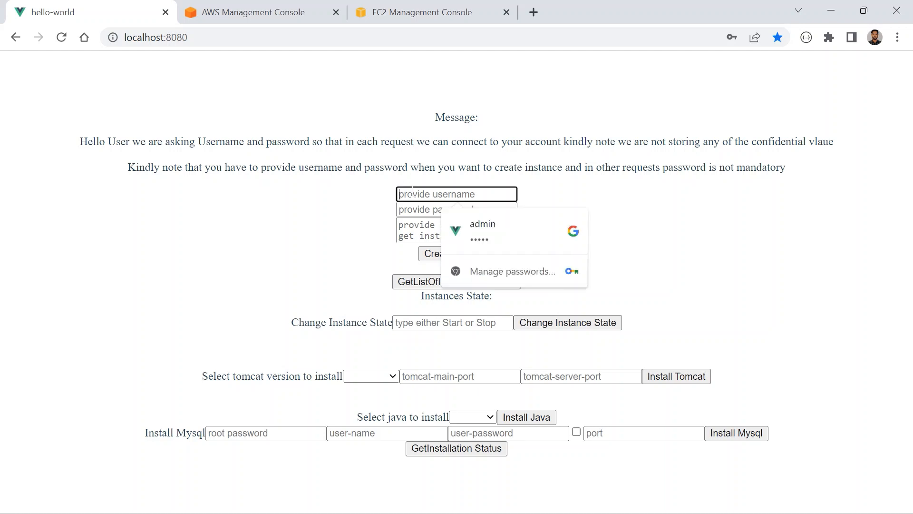
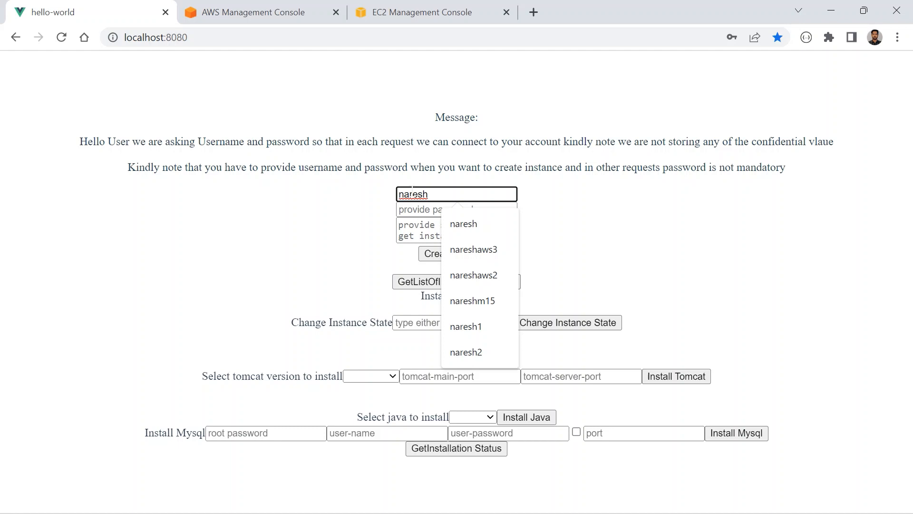
{"action": "key", "text": "Tab"}
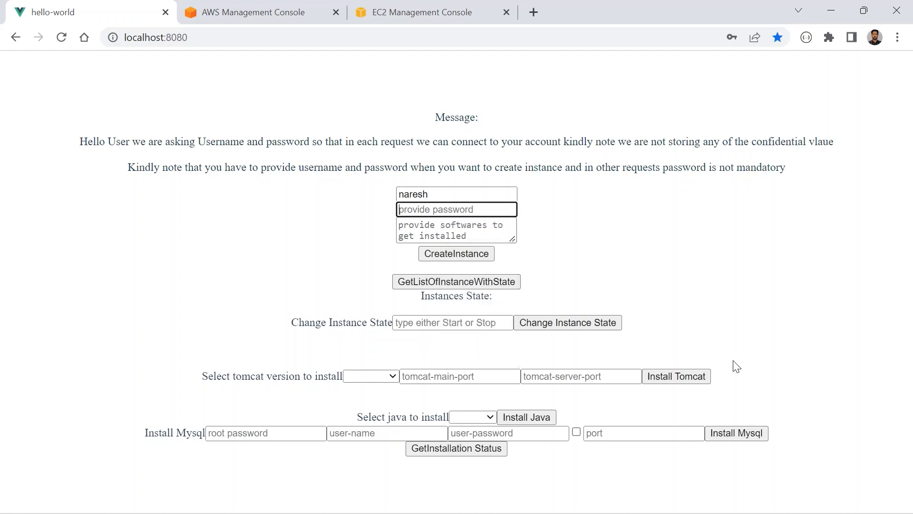
{"action": "left_click", "coordinate": [452, 230]}
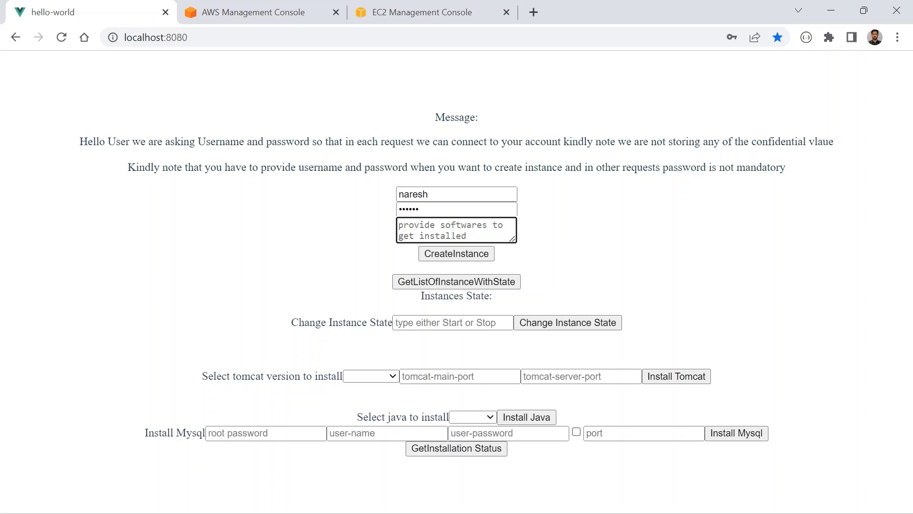
- Open the browser's developer tools on network monitoring and enlarge them to show the request log
{"action": "right_click", "coordinate": [200, 190]}
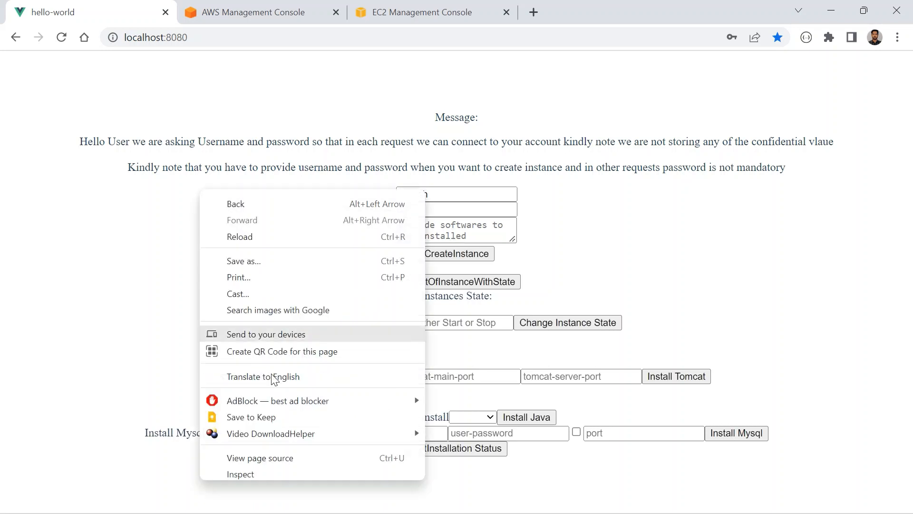
{"action": "left_click", "coordinate": [294, 467]}
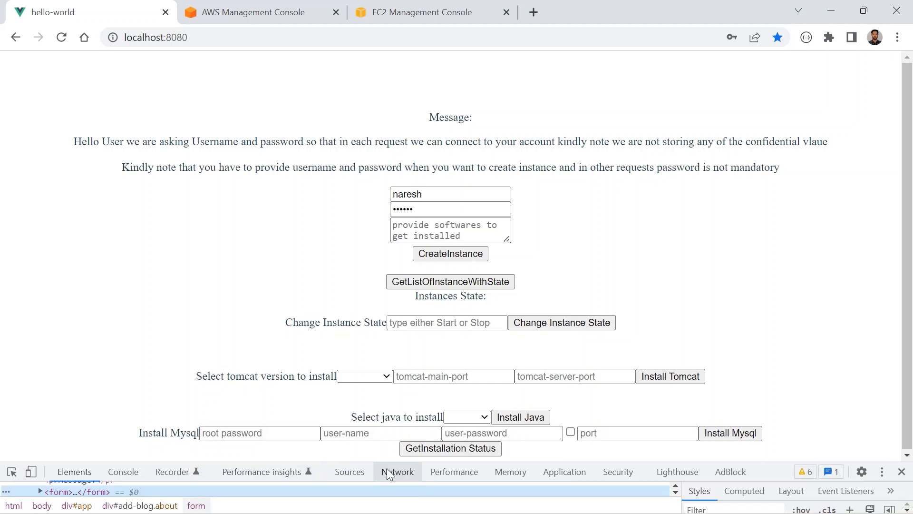
{"action": "left_click", "coordinate": [397, 471]}
{"action": "left_click_drag", "start_coordinate": [690, 461], "coordinate": [186, 350]}
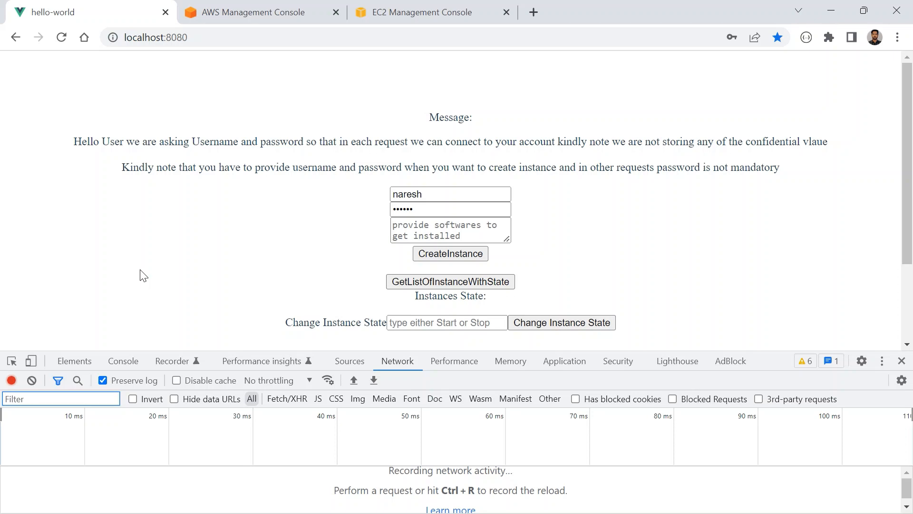
- Submit the instance creation request with no software specified and enlarge the network log to show its entries
{"action": "scroll", "coordinate": [140, 275], "scroll_direction": "down", "scroll_amount": 2}
{"action": "scroll", "coordinate": [139, 274], "scroll_direction": "up", "scroll_amount": 2}
{"action": "left_click", "coordinate": [450, 258]}
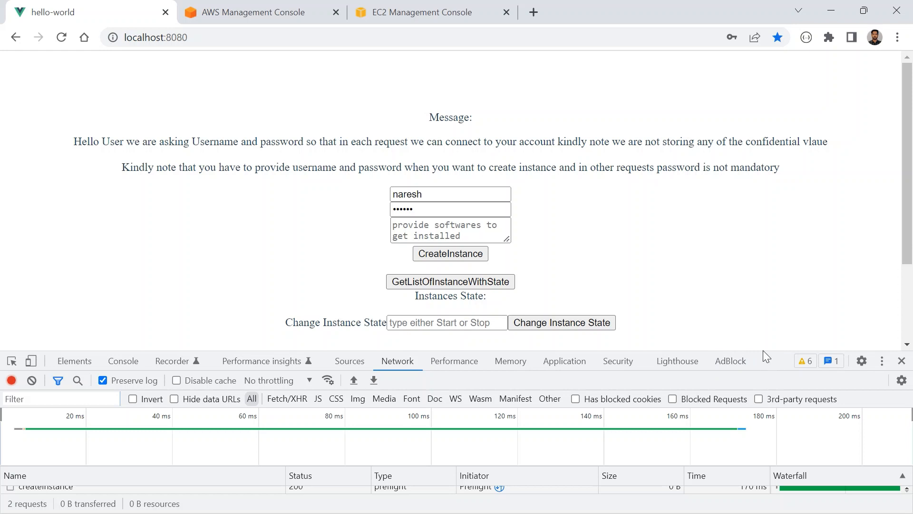
{"action": "left_click_drag", "start_coordinate": [769, 360], "coordinate": [757, 230]}
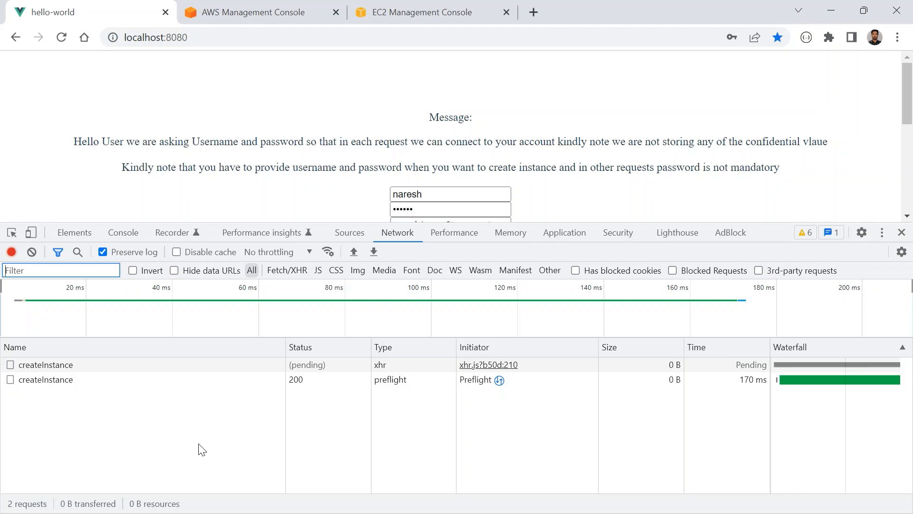
- Refresh the security groups in the EC2 console, select the newly created group and examine its name
{"action": "left_click", "coordinate": [391, 17]}
{"action": "left_click", "coordinate": [412, 159]}
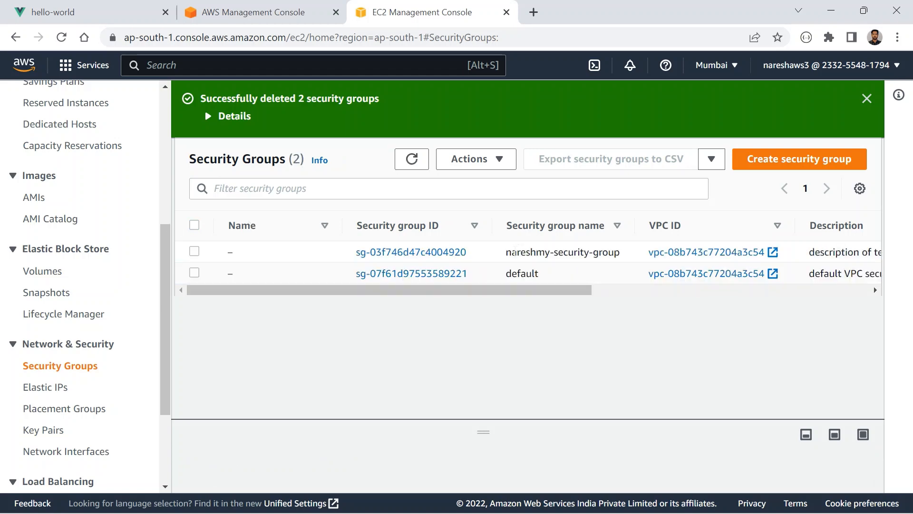
{"action": "left_click_drag", "start_coordinate": [536, 252], "coordinate": [627, 263]}
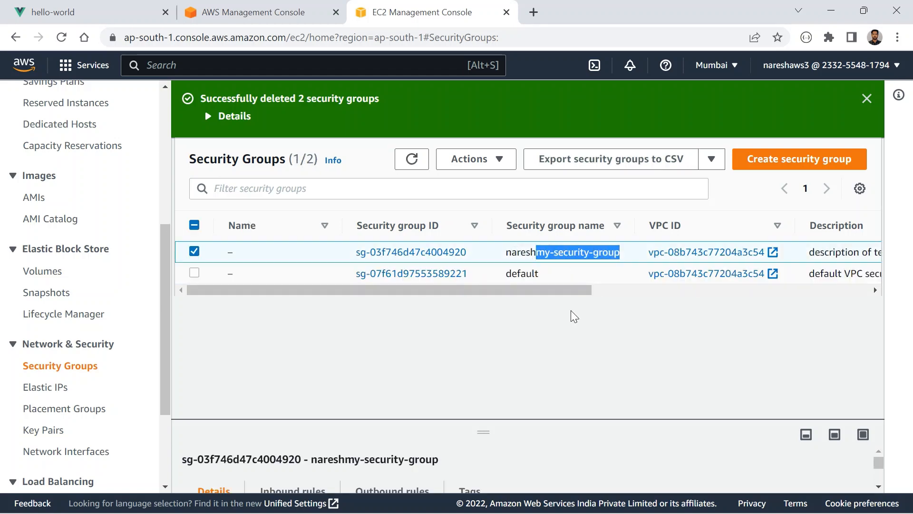
{"action": "left_click", "coordinate": [572, 312]}
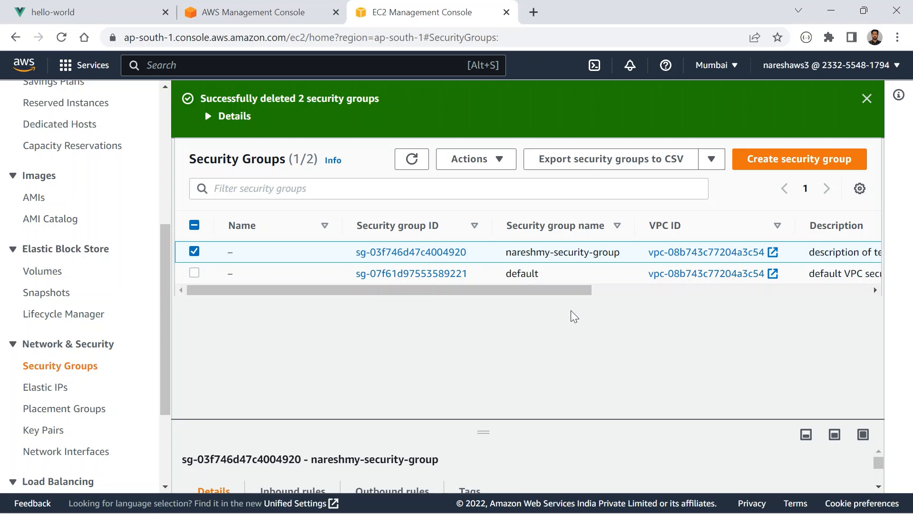
{"action": "left_click_drag", "start_coordinate": [535, 252], "coordinate": [506, 252]}
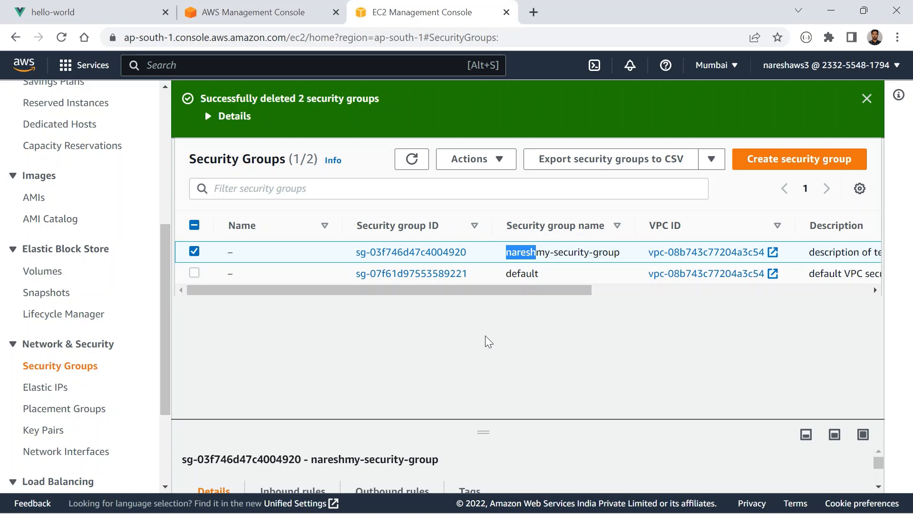
{"action": "left_click", "coordinate": [285, 255]}
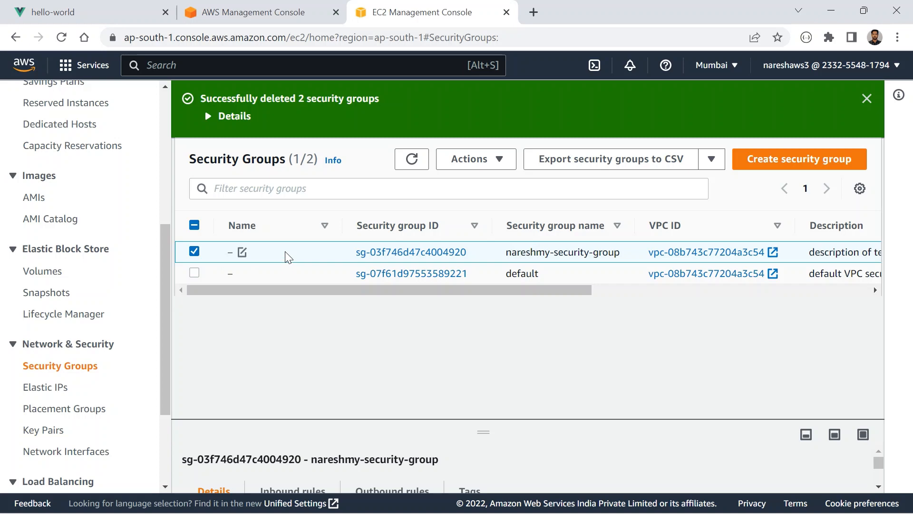
- Enlarge the selected security group's details area and examine its inbound rules
{"action": "left_click_drag", "start_coordinate": [483, 431], "coordinate": [477, 322]}
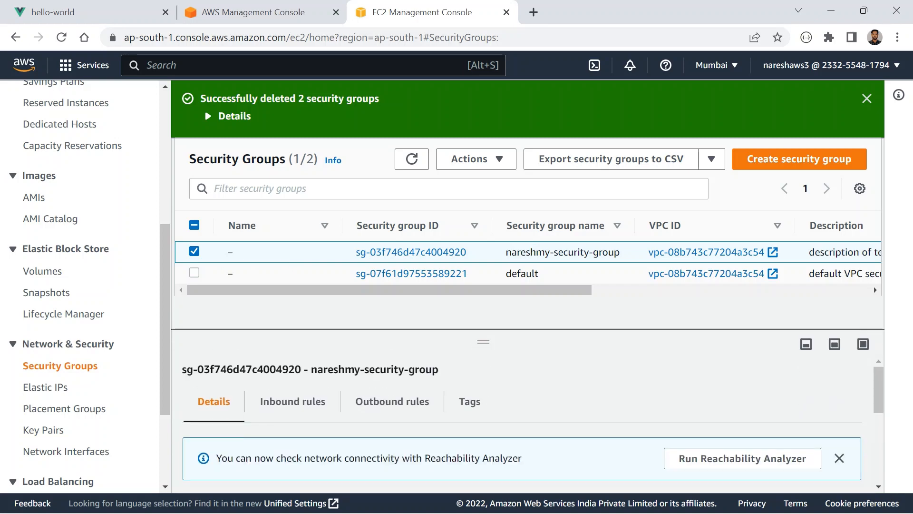
{"action": "scroll", "coordinate": [457, 404], "scroll_direction": "down", "scroll_amount": 2}
{"action": "scroll", "coordinate": [480, 426], "scroll_direction": "up", "scroll_amount": 2}
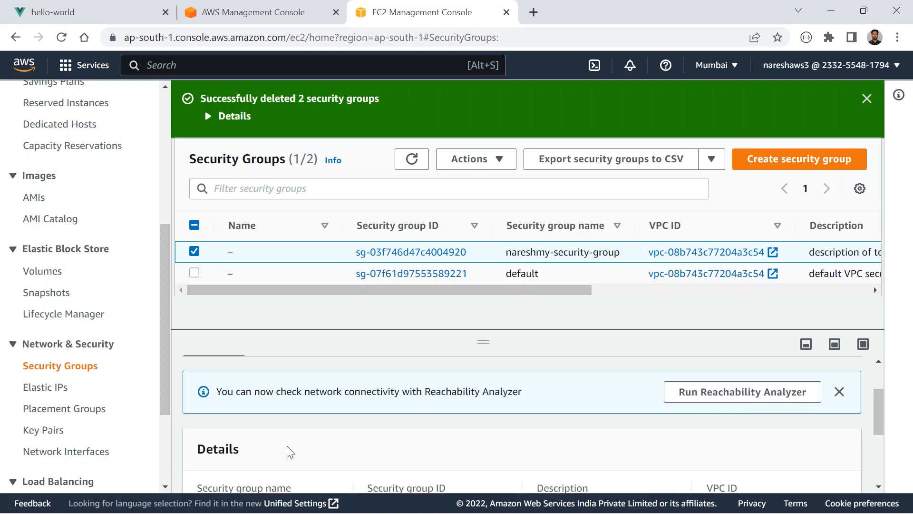
{"action": "left_click", "coordinate": [287, 416]}
{"action": "scroll", "coordinate": [506, 431], "scroll_direction": "down", "scroll_amount": 3}
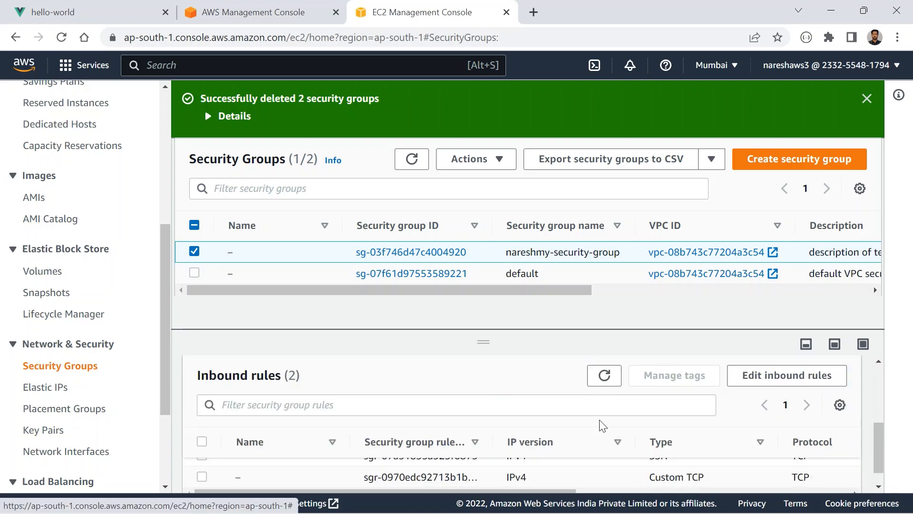
- Open the new security group's inbound rules for editing, inspect the port ranges, and leave without saving
{"action": "left_click", "coordinate": [782, 376]}
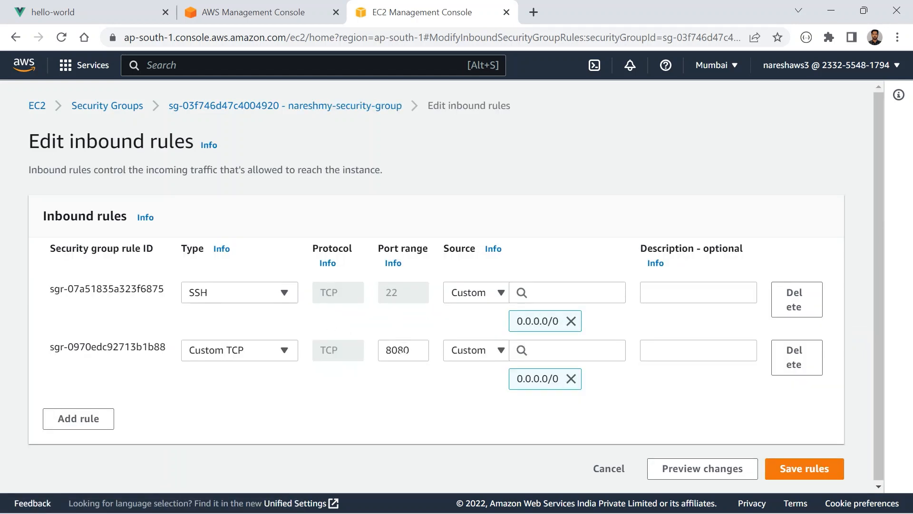
{"action": "double_click", "coordinate": [393, 292]}
{"action": "left_click", "coordinate": [620, 472]}
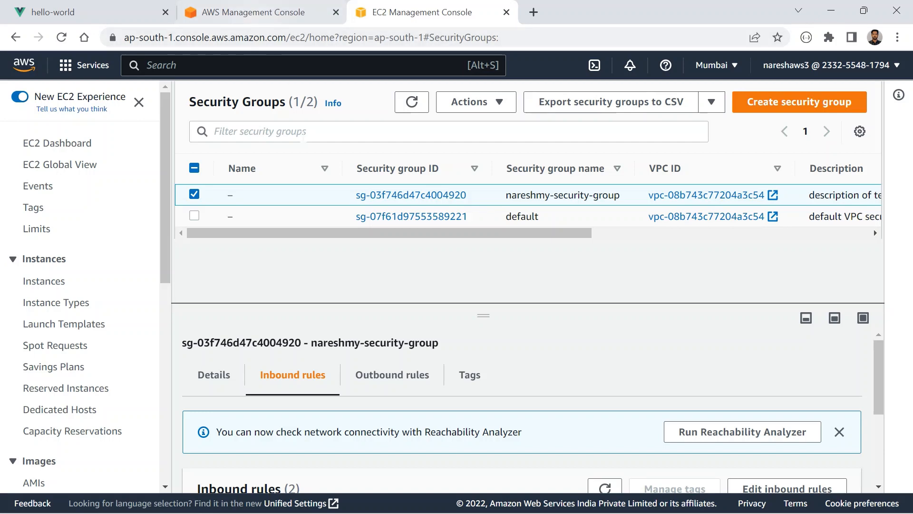
- Check the new instance's state in the EC2 Instances list and the createInstance request's status in the localhost:8080 network log
{"action": "left_click", "coordinate": [56, 282]}
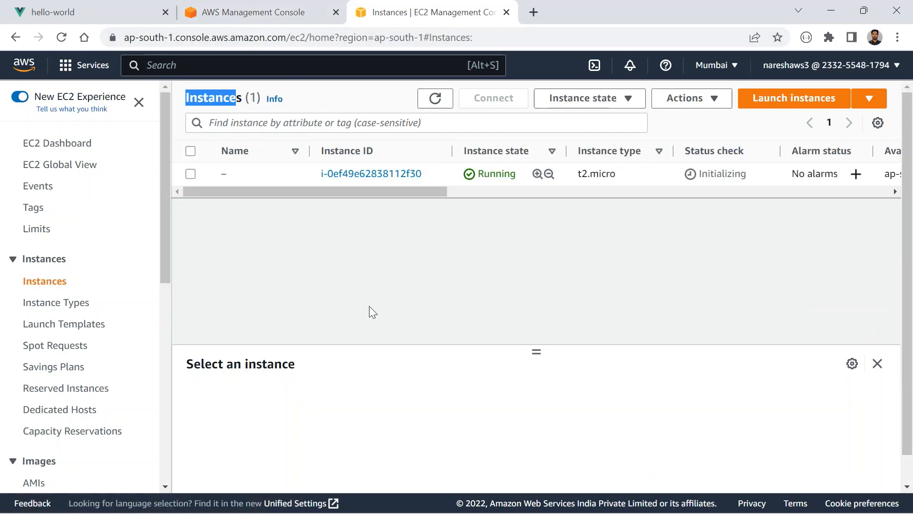
{"action": "left_click_drag", "start_coordinate": [490, 173], "coordinate": [510, 174]}
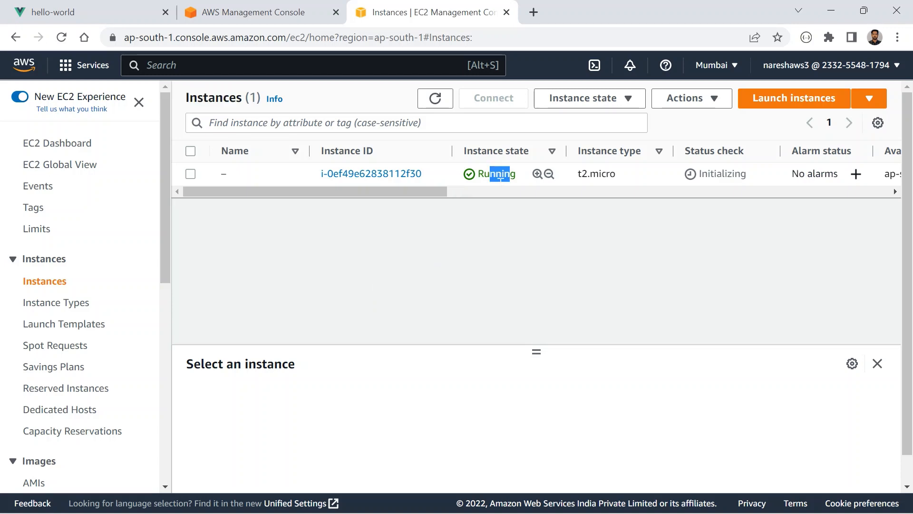
{"action": "left_click", "coordinate": [101, 9]}
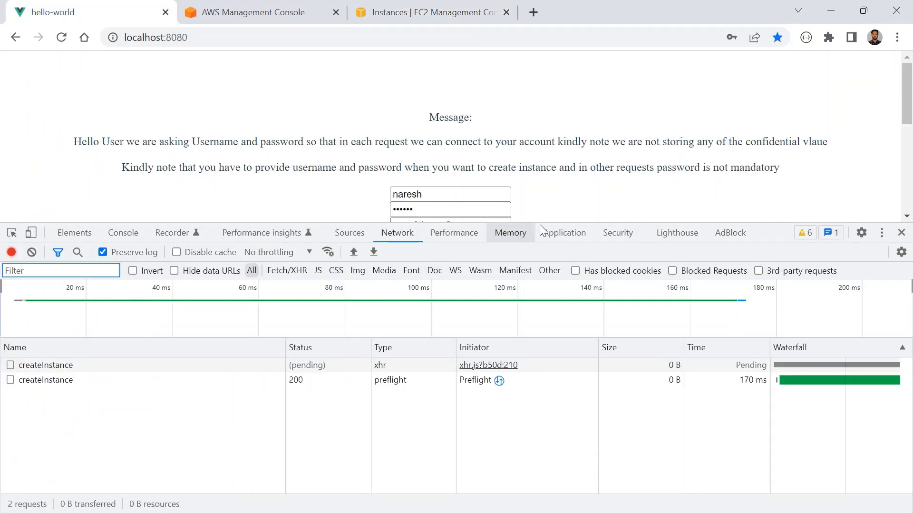
{"action": "scroll", "coordinate": [568, 175], "scroll_direction": "down", "scroll_amount": 1}
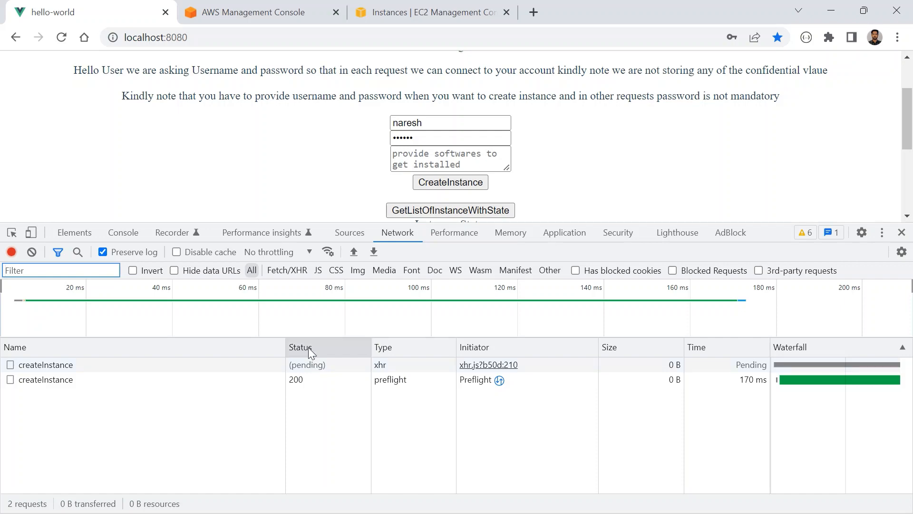
- Return to the EC2 Instances list and examine the new instance's state and status check
{"action": "left_click", "coordinate": [369, 11]}
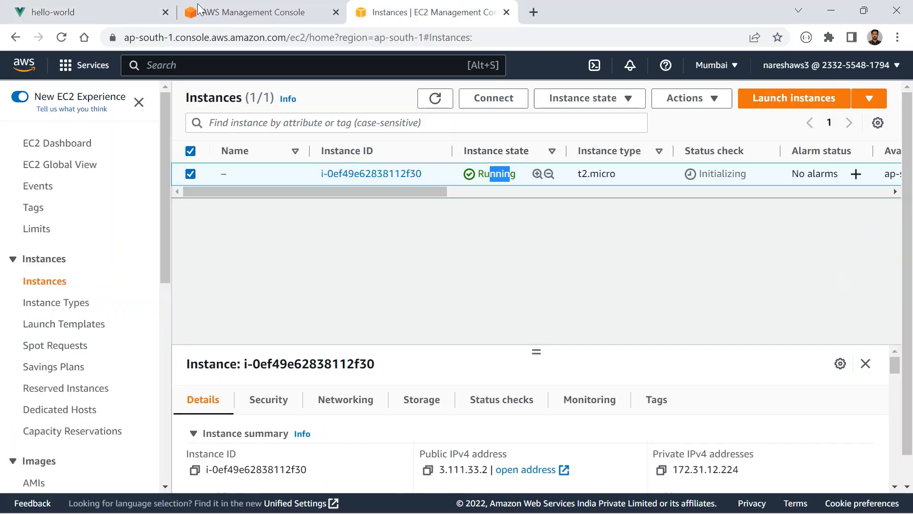
{"action": "left_click", "coordinate": [125, 11]}
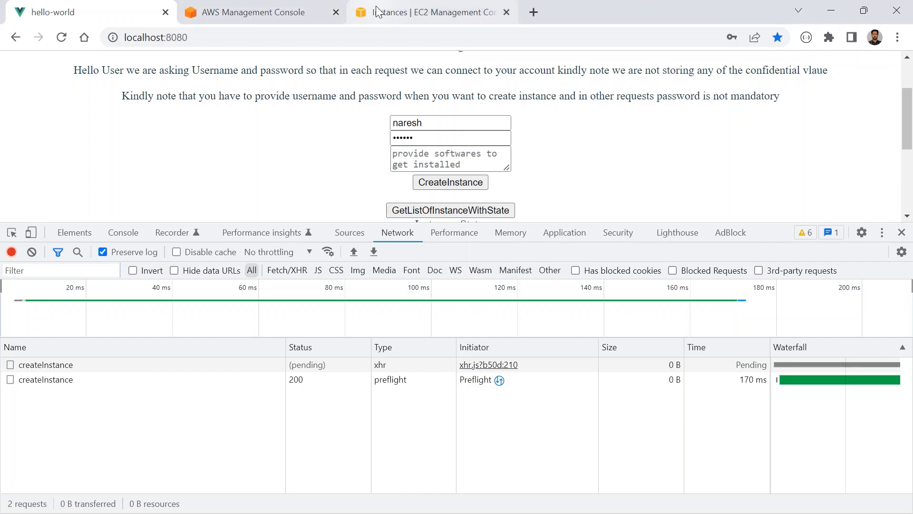
{"action": "left_click", "coordinate": [380, 11]}
{"action": "left_click_drag", "start_coordinate": [489, 182], "coordinate": [519, 182]}
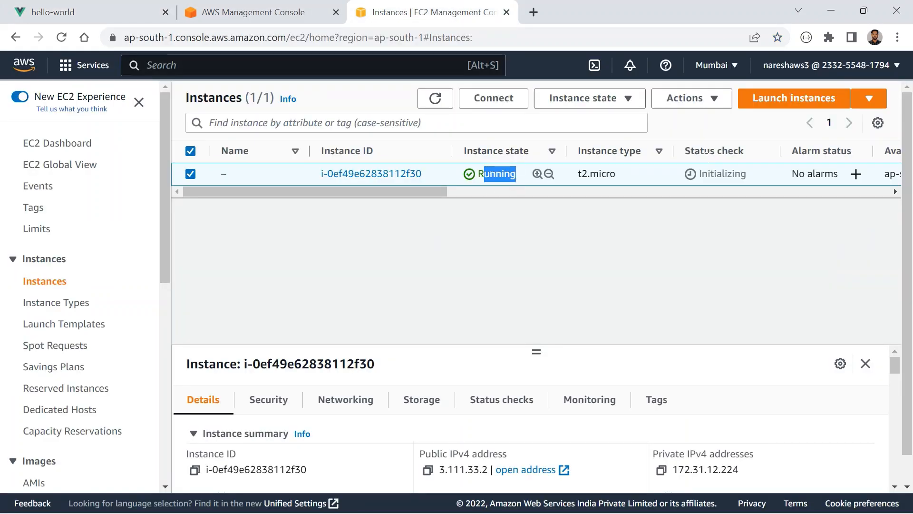
{"action": "left_click_drag", "start_coordinate": [710, 174], "coordinate": [741, 175]}
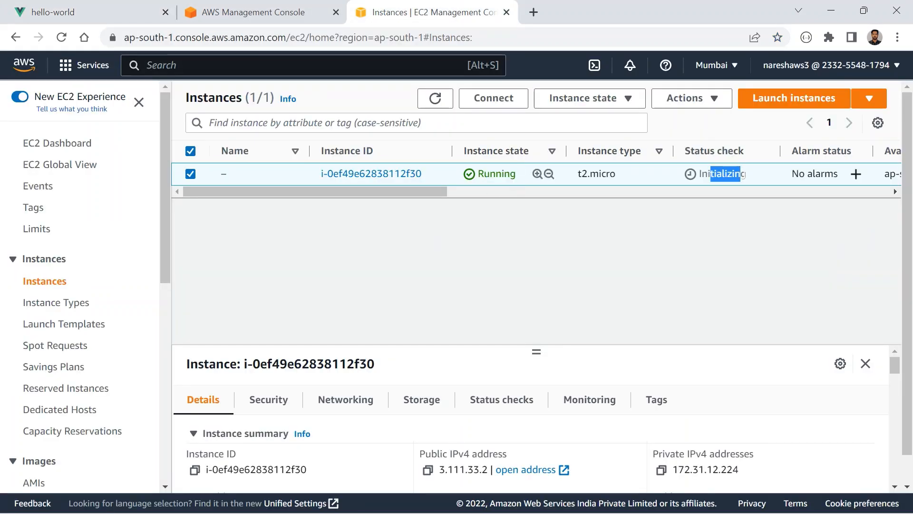
- Refresh the EC2 Instances list, and examine the createInstance response preview and the matching message in the localhost:8080 app
{"action": "left_click", "coordinate": [435, 98]}
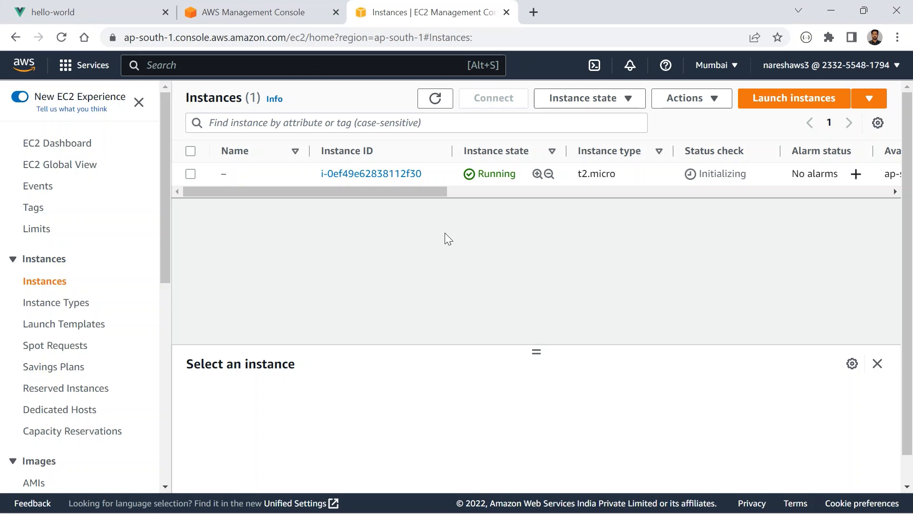
{"action": "left_click", "coordinate": [44, 5]}
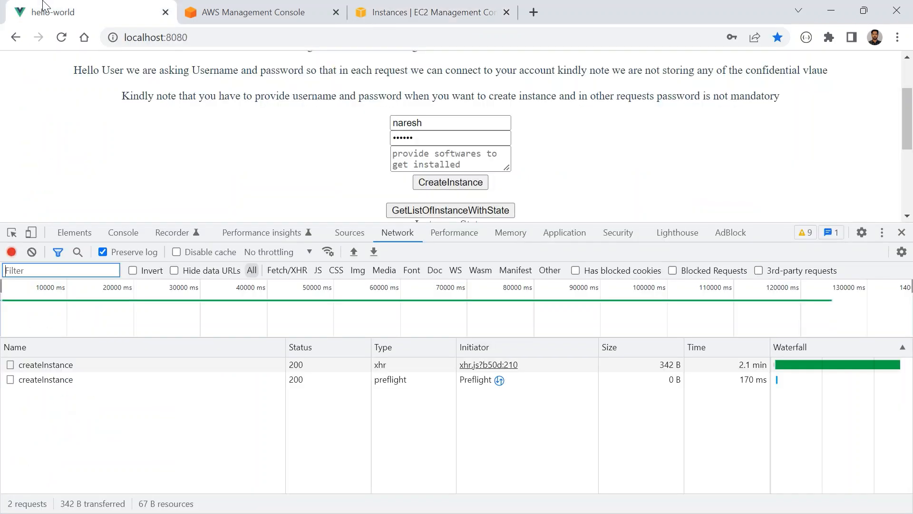
{"action": "left_click", "coordinate": [60, 382]}
{"action": "left_click", "coordinate": [72, 365]}
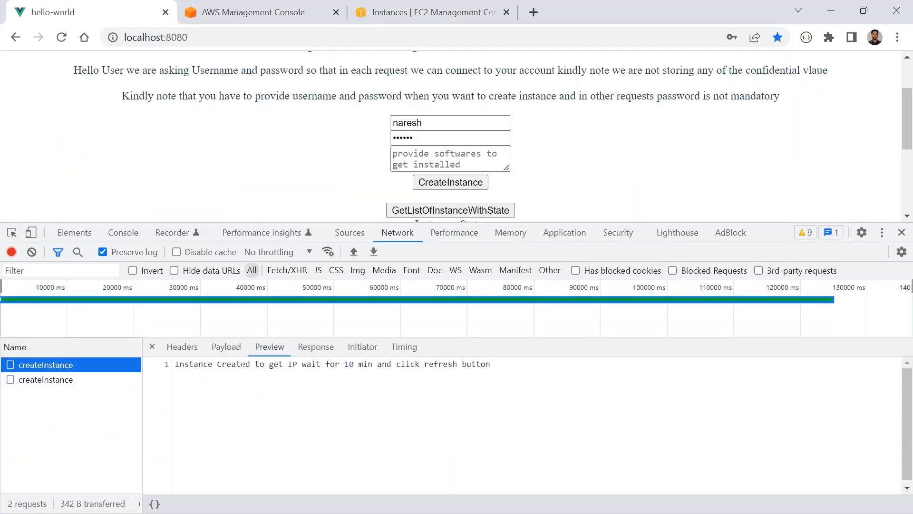
{"action": "left_click_drag", "start_coordinate": [204, 363], "coordinate": [466, 364]}
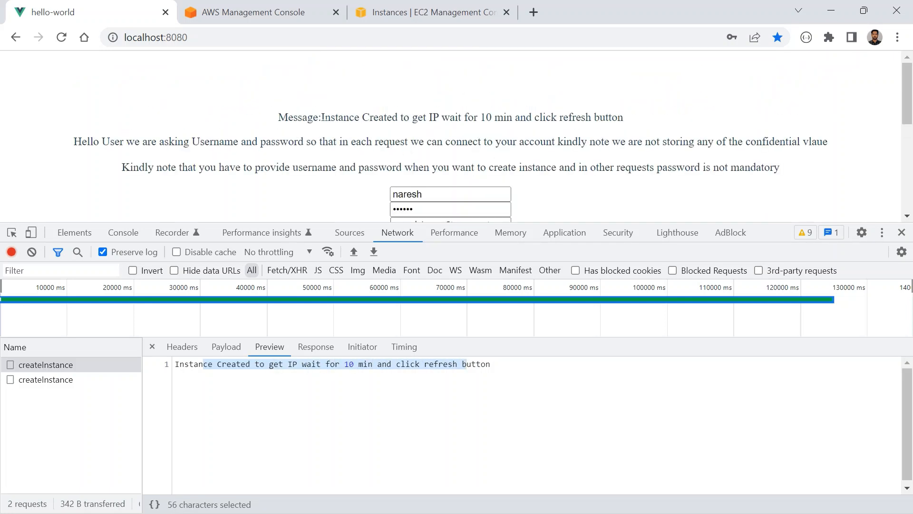
{"action": "left_click_drag", "start_coordinate": [322, 117], "coordinate": [551, 117]}
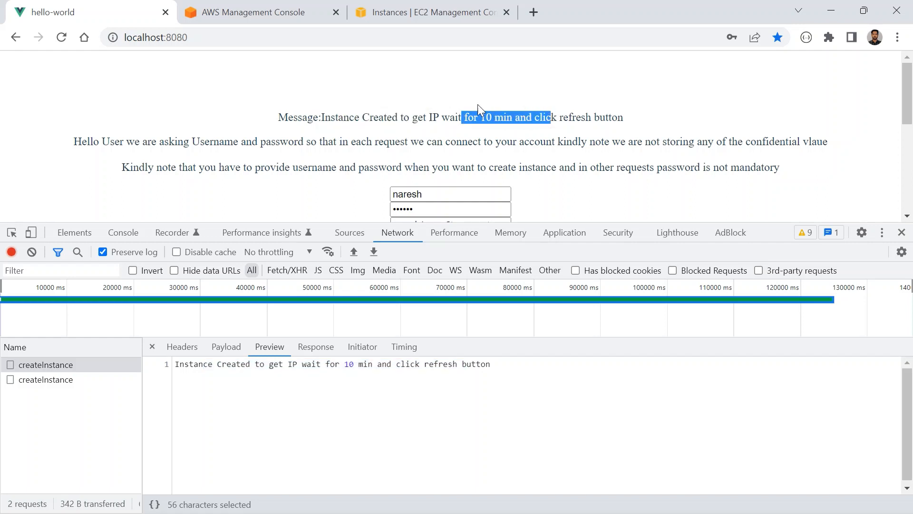
- Request the list of instances with their state in the local web app
{"action": "scroll", "coordinate": [368, 129], "scroll_direction": "down", "scroll_amount": 3}
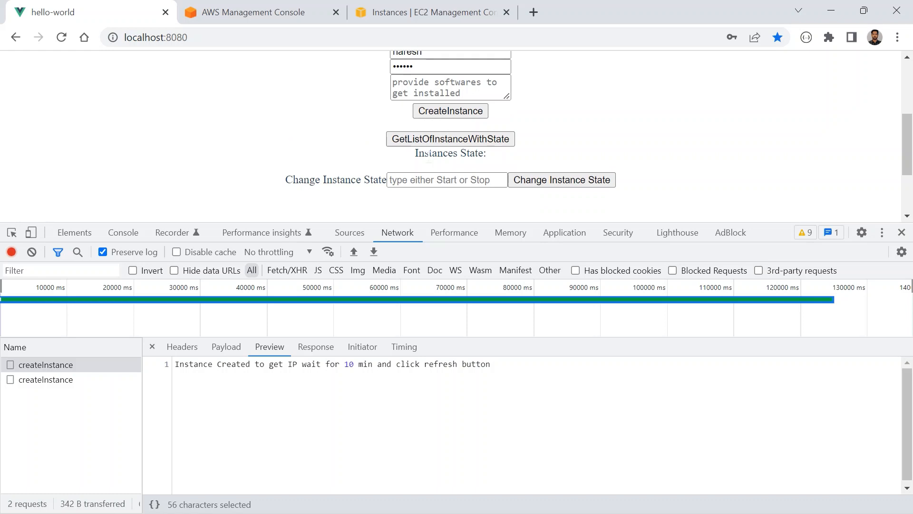
{"action": "left_click", "coordinate": [442, 139]}
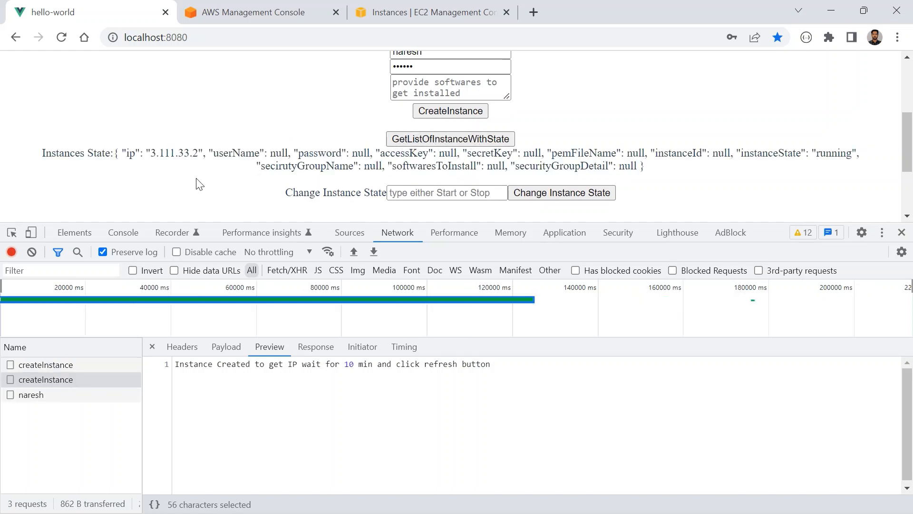
{"action": "scroll", "coordinate": [229, 145], "scroll_direction": "up", "scroll_amount": 2}
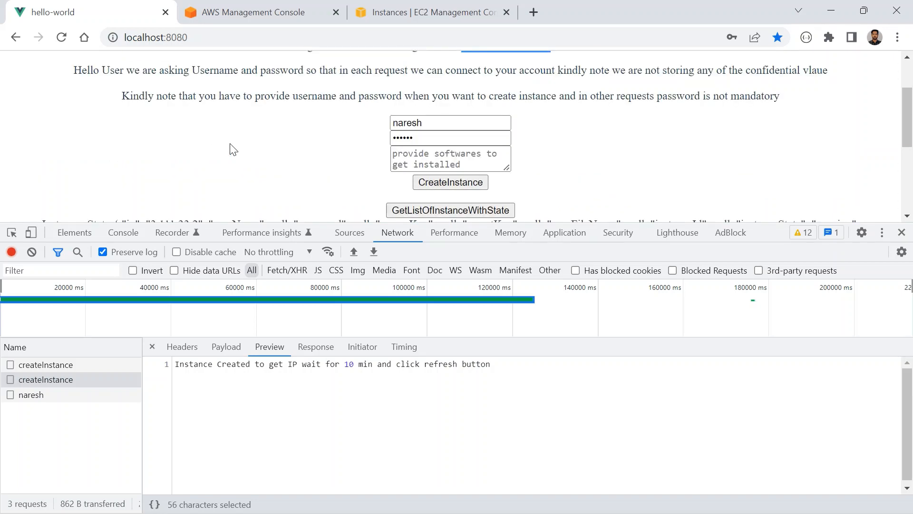
- Refresh the EC2 Instances list, enlarge the details area, and examine the selected instance's public IPv4 address
{"action": "left_click", "coordinate": [418, 12]}
{"action": "left_click", "coordinate": [435, 105]}
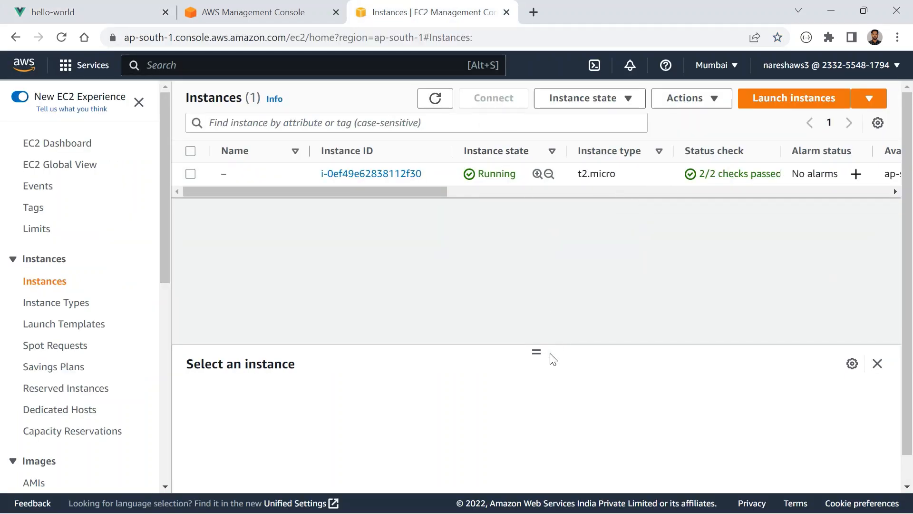
{"action": "left_click_drag", "start_coordinate": [537, 351], "coordinate": [349, 199]}
{"action": "left_click", "coordinate": [261, 174]}
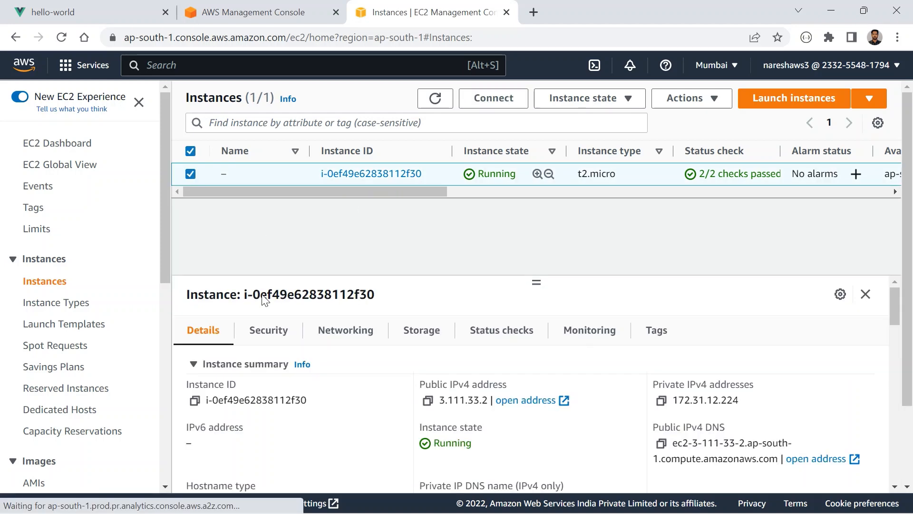
{"action": "left_click_drag", "start_coordinate": [439, 399], "coordinate": [487, 400]}
- Return to the localhost:8080 app and examine the ip and instanceState values in the Instances State output
{"action": "left_click", "coordinate": [247, 7]}
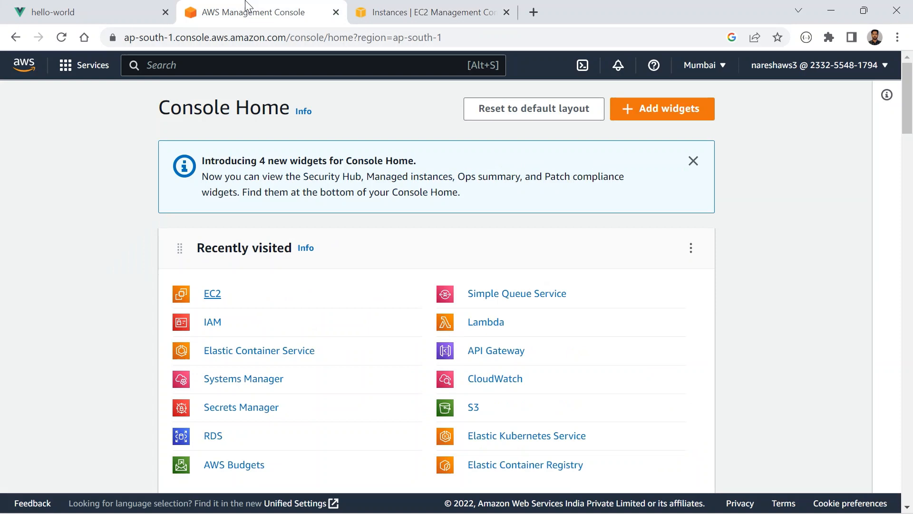
{"action": "left_click", "coordinate": [106, 8]}
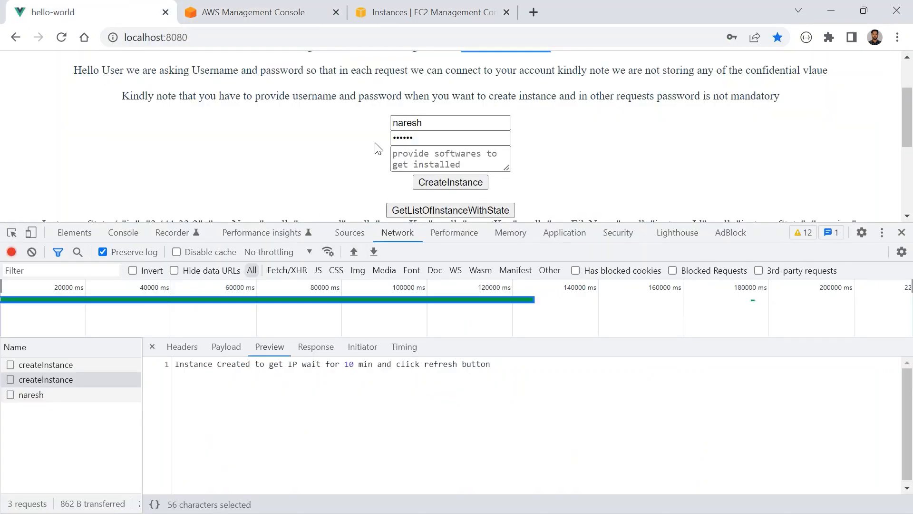
{"action": "scroll", "coordinate": [231, 167], "scroll_direction": "up", "scroll_amount": 1}
{"action": "scroll", "coordinate": [231, 168], "scroll_direction": "down", "scroll_amount": 2}
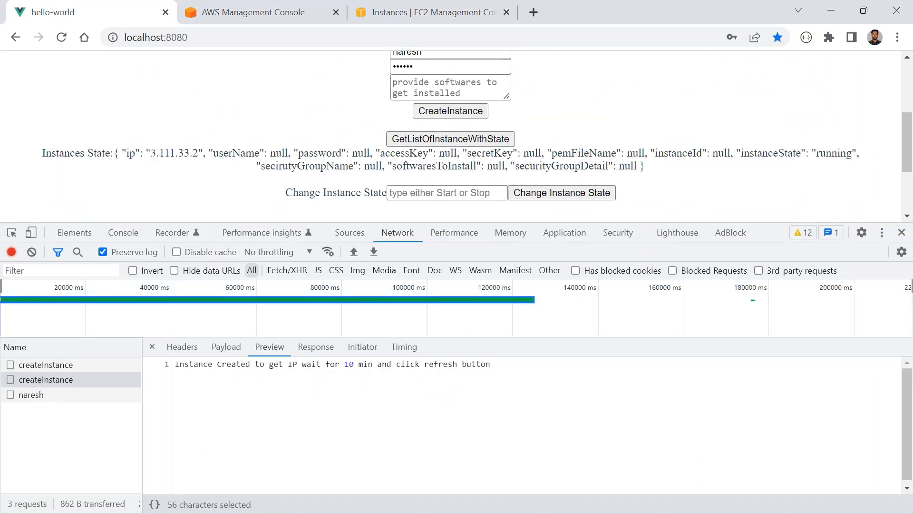
{"action": "left_click_drag", "start_coordinate": [151, 153], "coordinate": [200, 153]}
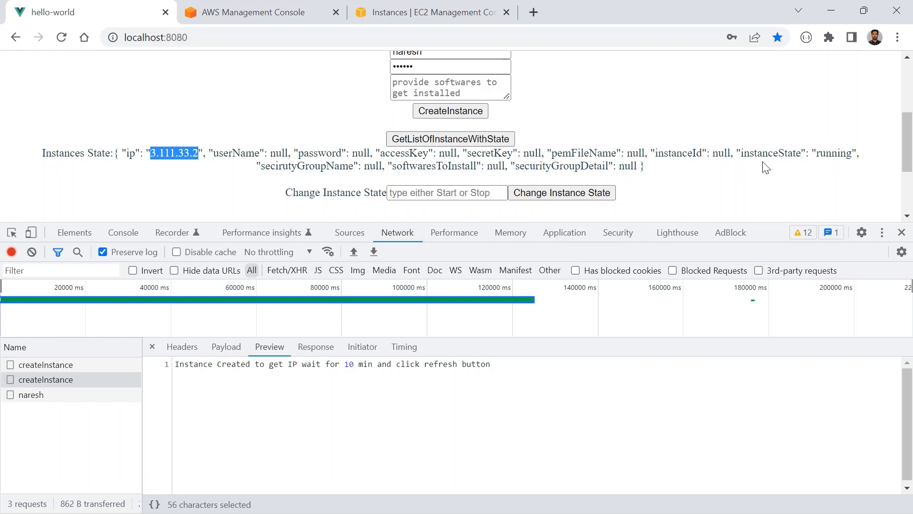
{"action": "double_click", "coordinate": [834, 153]}
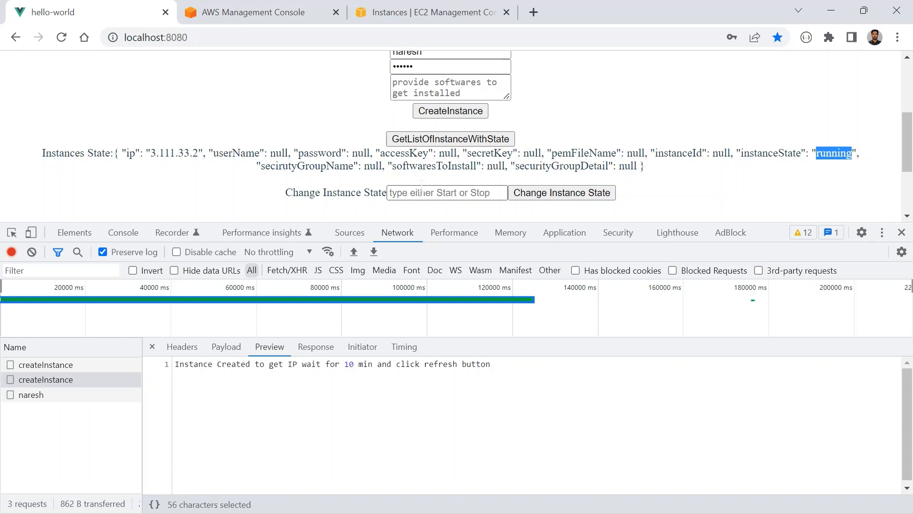
- Go back to the EC2 console and refresh the Instances list to check the instance's state and status check
{"action": "left_click", "coordinate": [368, 13]}
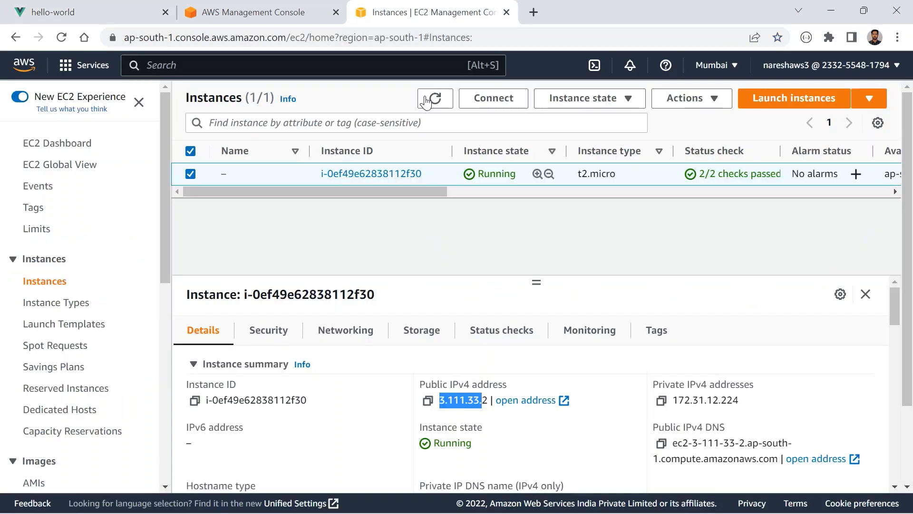
{"action": "left_click", "coordinate": [433, 100]}
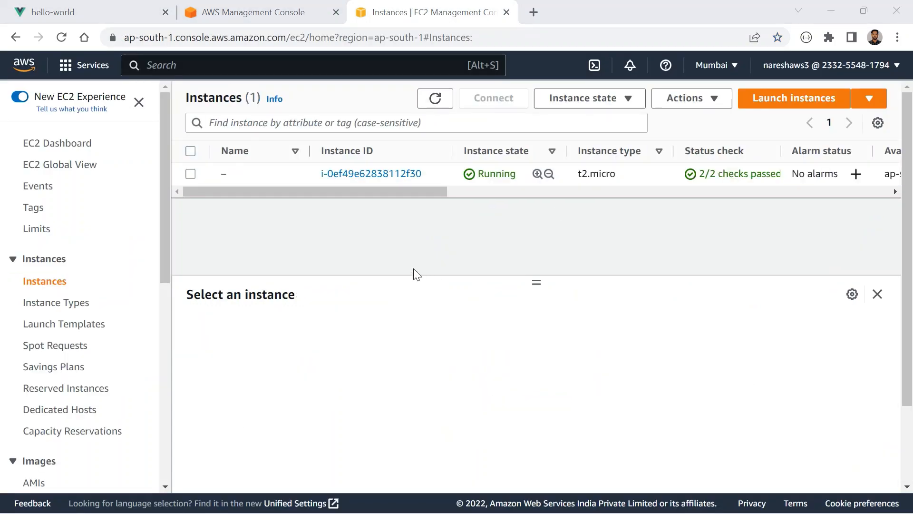
{"action": "key", "text": "alt+Tab"}
{"action": "key", "text": "Escape"}
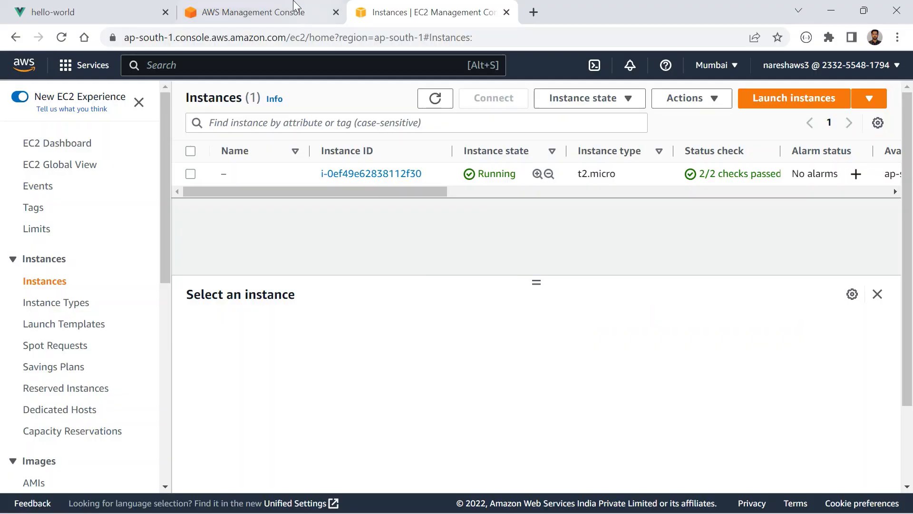
- Shrink the developer tools area in the localhost:8080 app and copy the IP address 3.111.33.2 from the Instances State output
{"action": "left_click", "coordinate": [66, 7]}
{"action": "left_click_drag", "start_coordinate": [764, 222], "coordinate": [764, 317]}
{"action": "left_click_drag", "start_coordinate": [197, 153], "coordinate": [151, 153]}
{"action": "key", "text": "ctrl+c"}
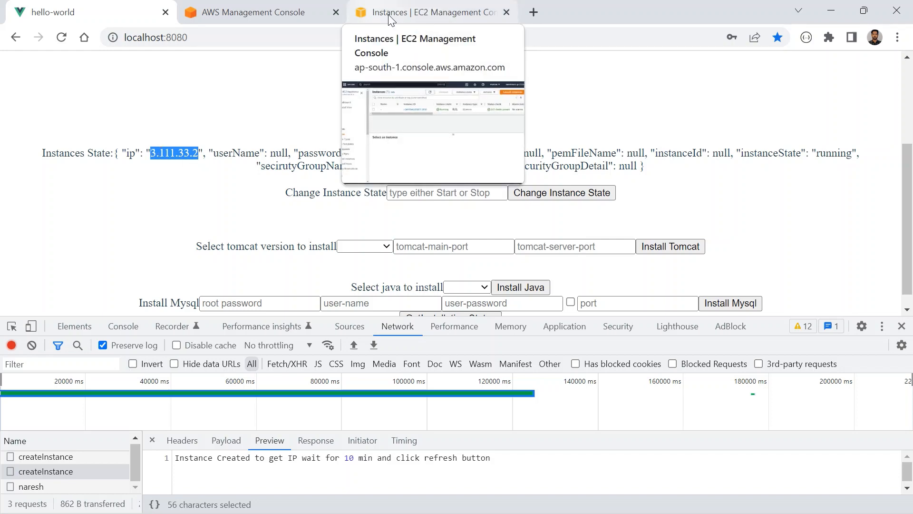
{"action": "left_click", "coordinate": [409, 17]}
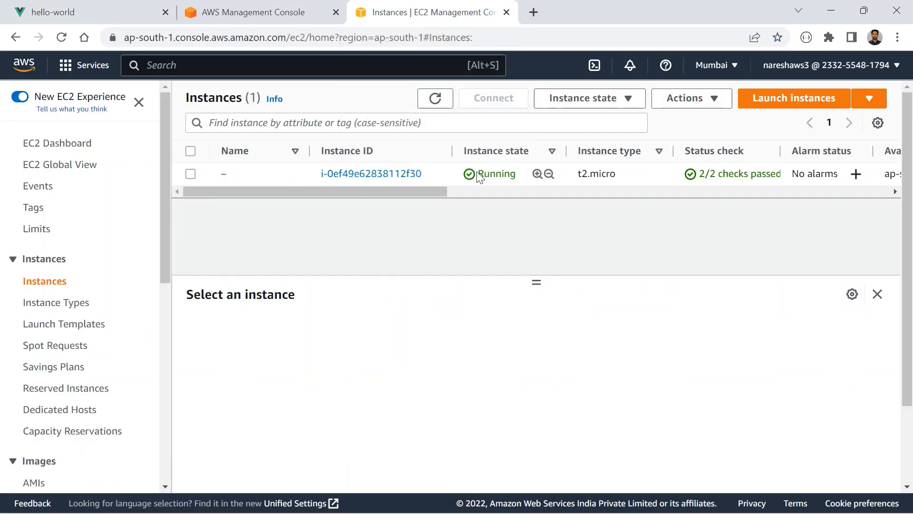
{"action": "left_click", "coordinate": [111, 17]}
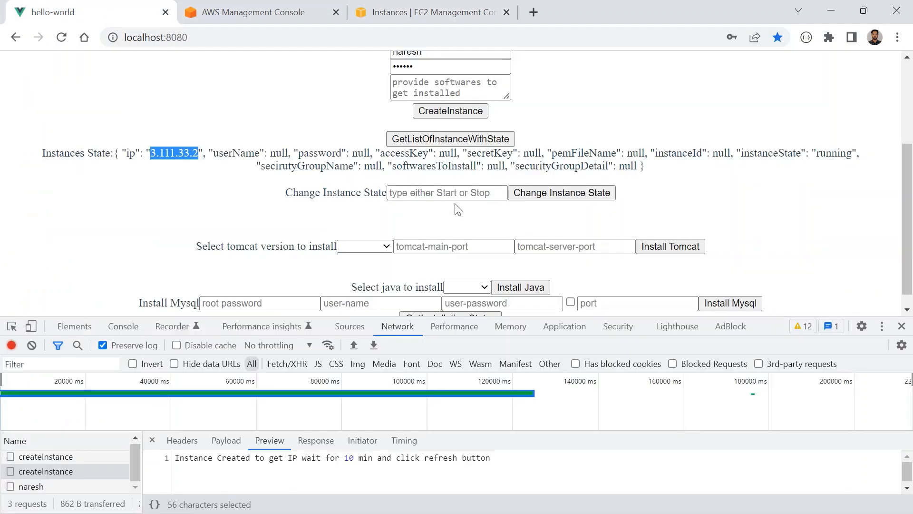
- Switch to Command Prompt and start an SSH connection to 3.111.33.2 with the instance account's username
{"action": "key", "text": "alt+Tab"}
{"action": "key", "text": "alt+Tab"}
{"action": "key", "text": "alt+Tab"}
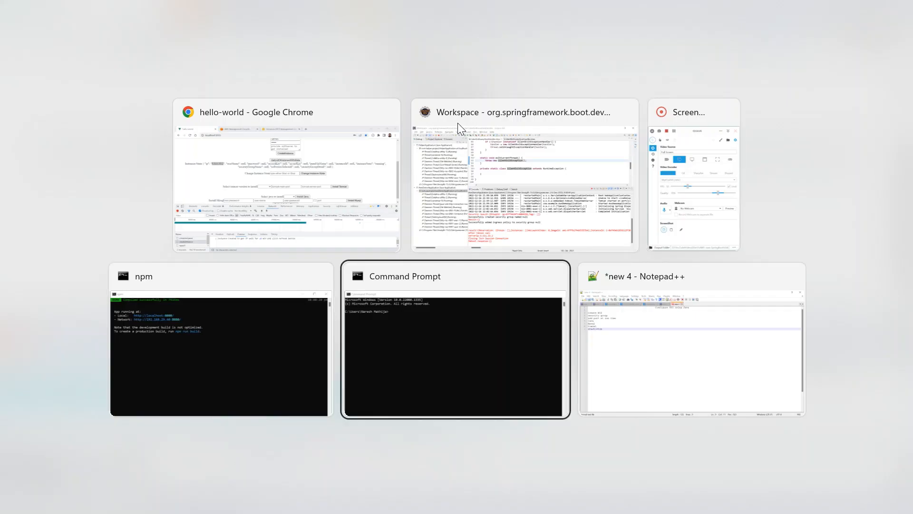
{"action": "type", "text": "ssh "}
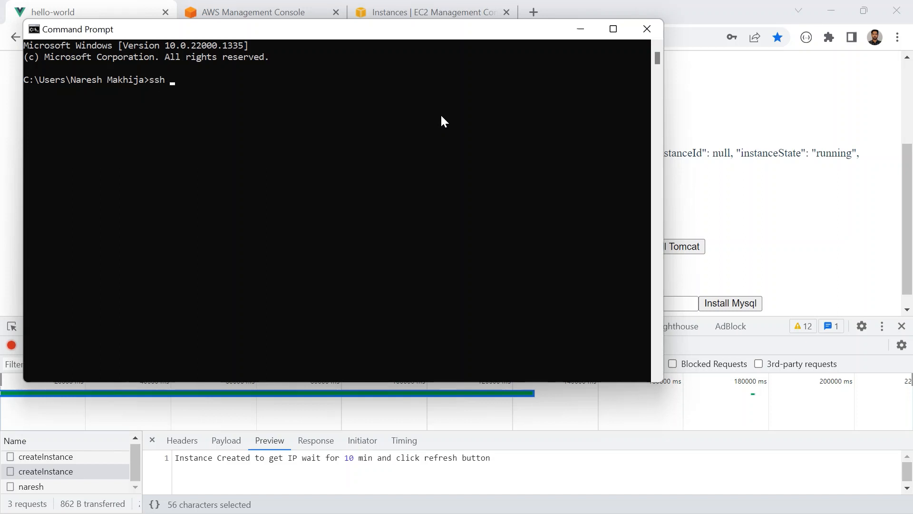
{"action": "type", "text": "naresh@"}
{"action": "key", "text": "ctrl+v"}
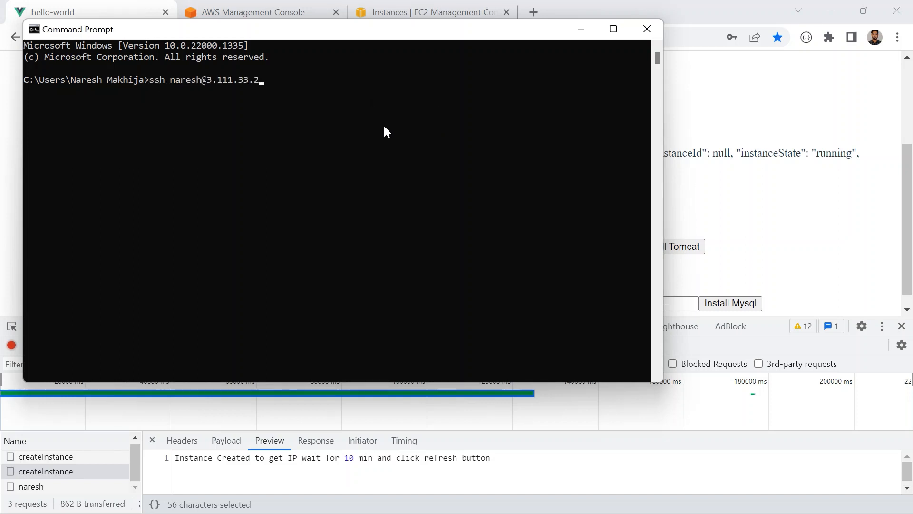
{"action": "key", "text": "Return"}
- Accept the host's key fingerprint with yes and log in with the account password
{"action": "type", "text": "yes"}
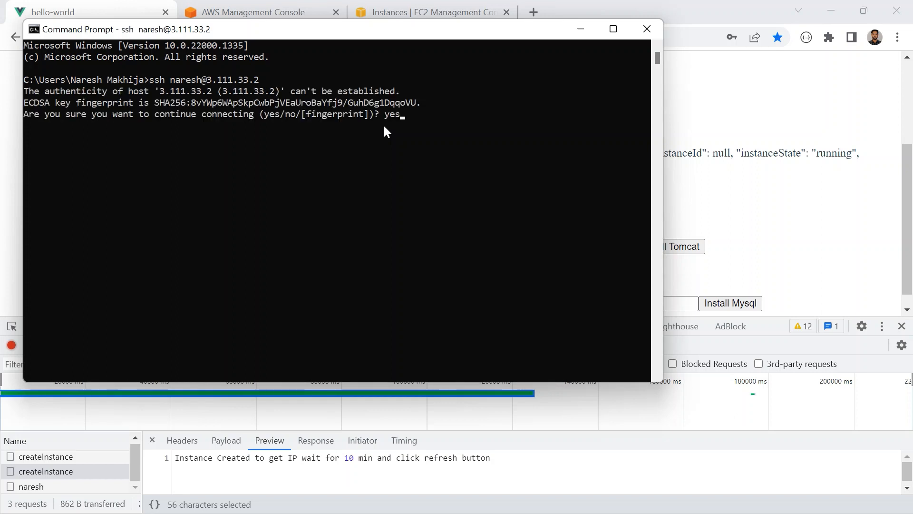
{"action": "key", "text": "Return"}
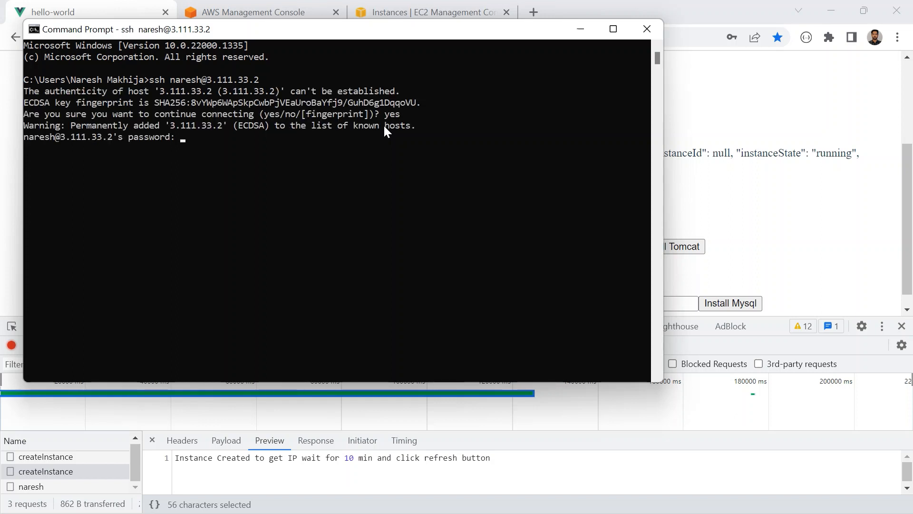
{"action": "key", "text": "Return"}
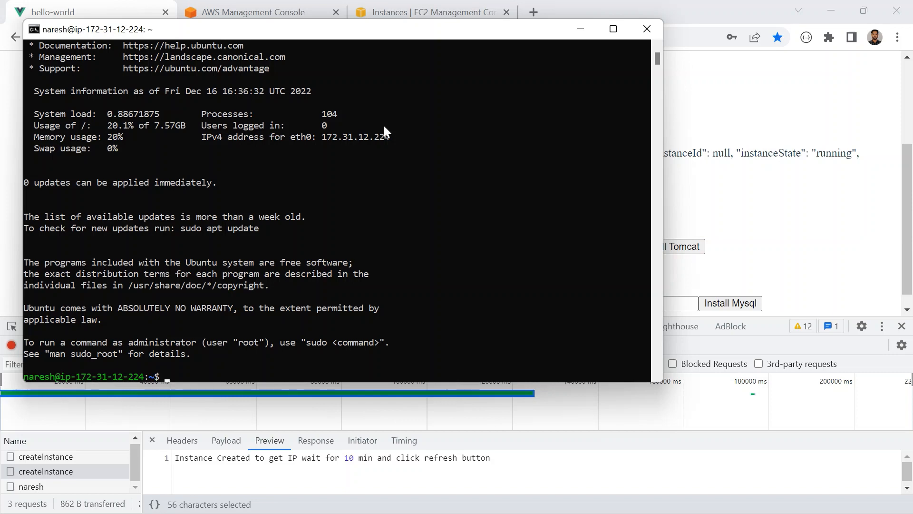
- List the contents of the remote login directory with ls and print its path with pwd
{"action": "type", "text": "ls"}
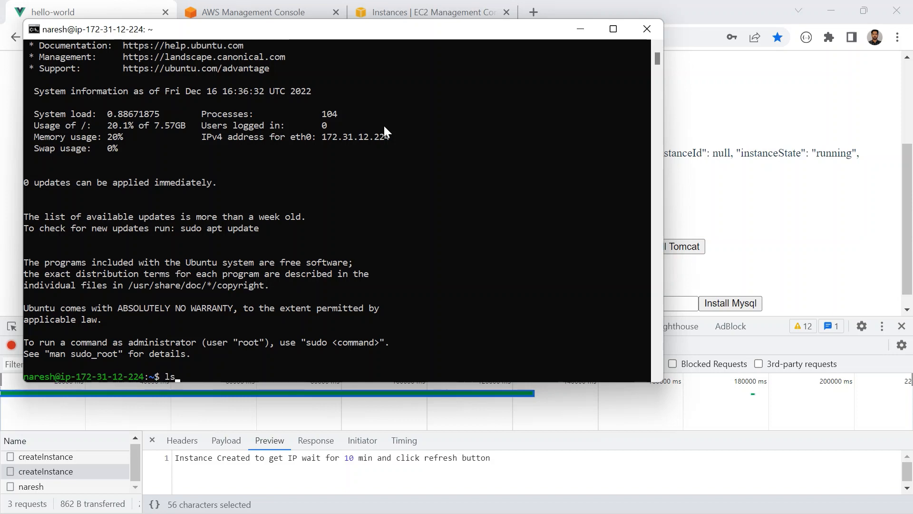
{"action": "key", "text": "Return"}
{"action": "type", "text": "pwd"}
{"action": "key", "text": "Return"}
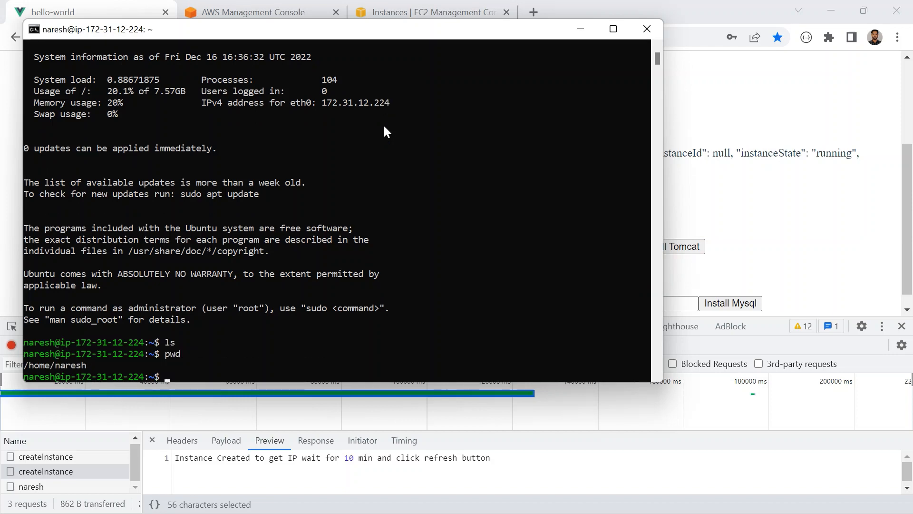
- Move up to the parent directory with cd .. and list the user folders there
{"action": "type", "text": "cd .."}
{"action": "key", "text": "Return"}
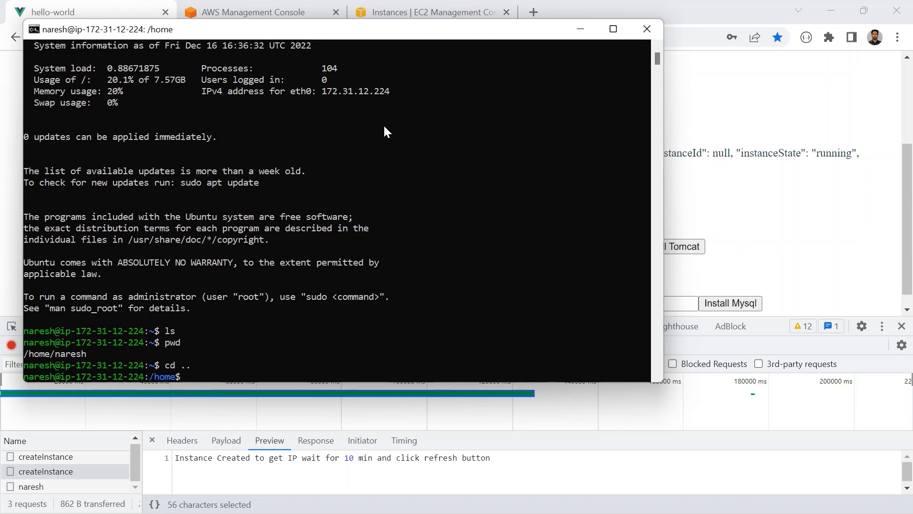
{"action": "type", "text": "ls"}
{"action": "key", "text": "Return"}
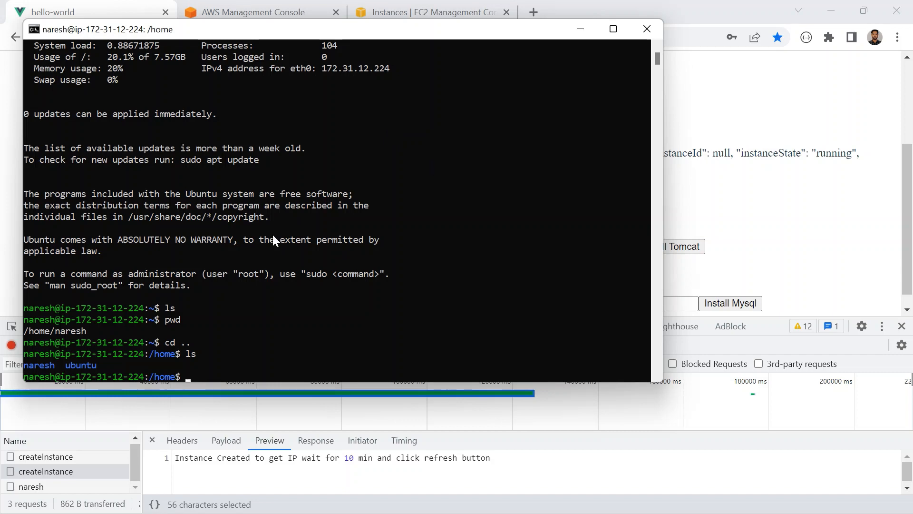
{"action": "scroll", "coordinate": [246, 193], "scroll_direction": "up", "scroll_amount": 2}
{"action": "scroll", "coordinate": [244, 191], "scroll_direction": "down", "scroll_amount": 4}
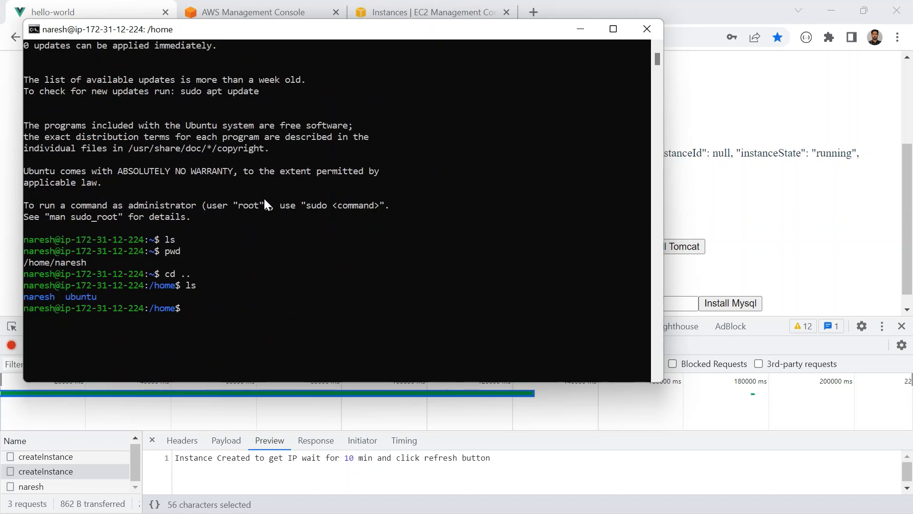
- Switch to the browser and refresh the EC2 instances list to check the instance's current state
{"action": "key", "text": "alt+Tab"}
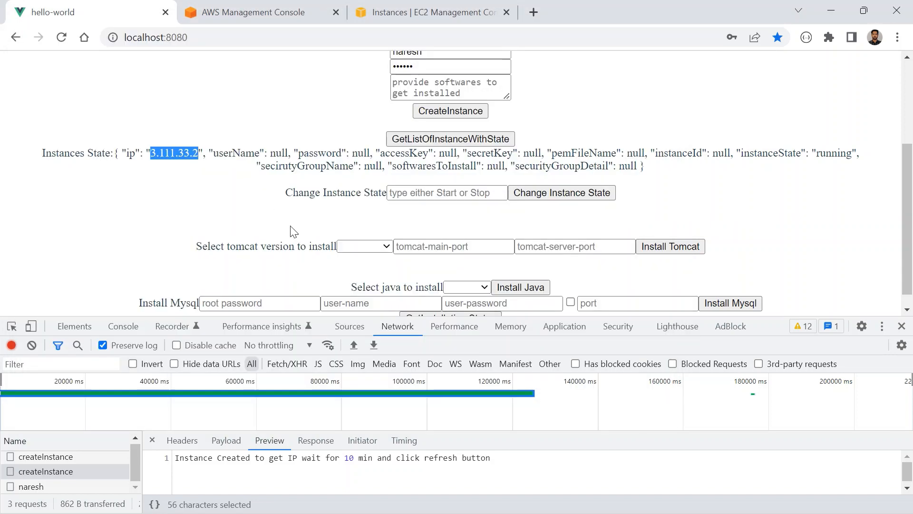
{"action": "left_click", "coordinate": [402, 191]}
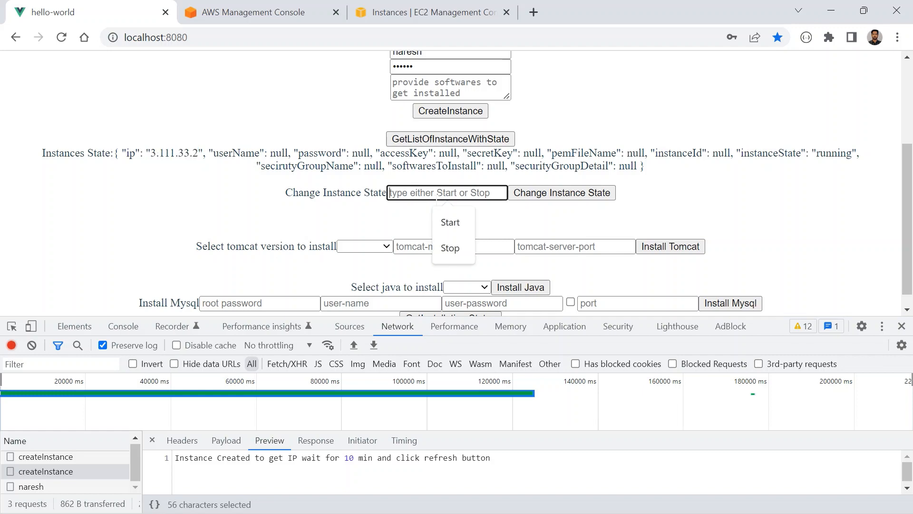
{"action": "left_click", "coordinate": [425, 12]}
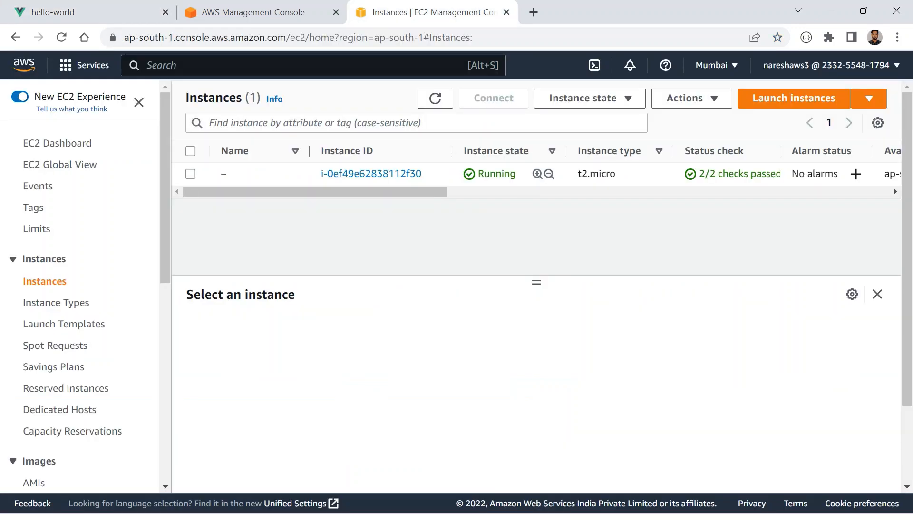
{"action": "left_click", "coordinate": [435, 98]}
- In the hello-world app, enter Stop as the new instance state, clear the network log and submit the change
{"action": "left_click", "coordinate": [119, 12]}
{"action": "left_click", "coordinate": [405, 193]}
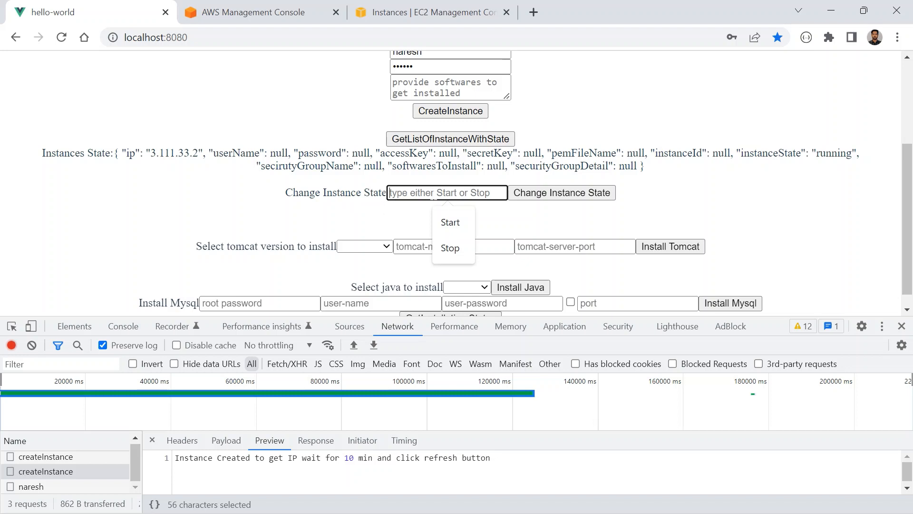
{"action": "type", "text": "Stop"}
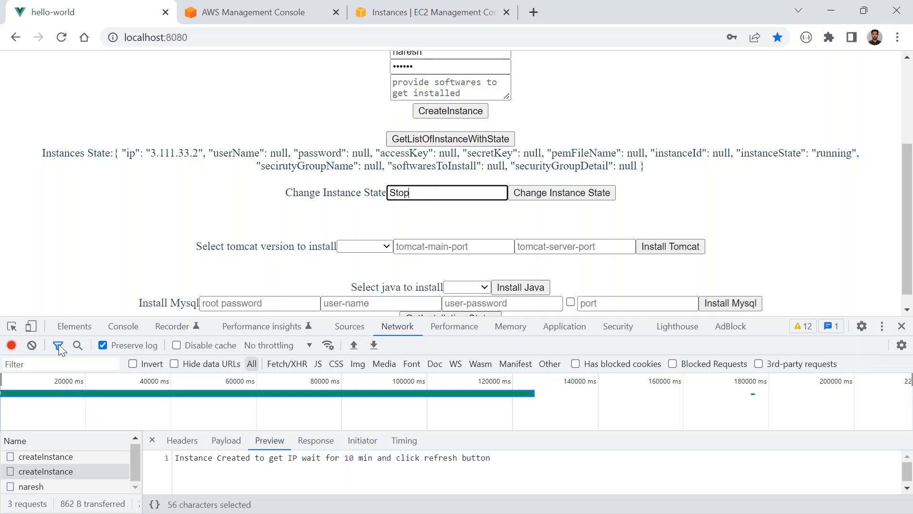
{"action": "left_click", "coordinate": [30, 346]}
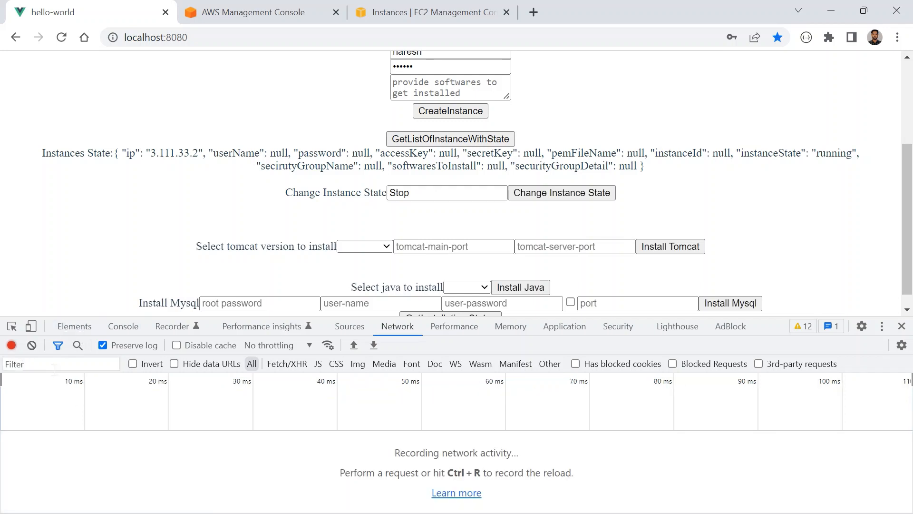
{"action": "left_click", "coordinate": [551, 195]}
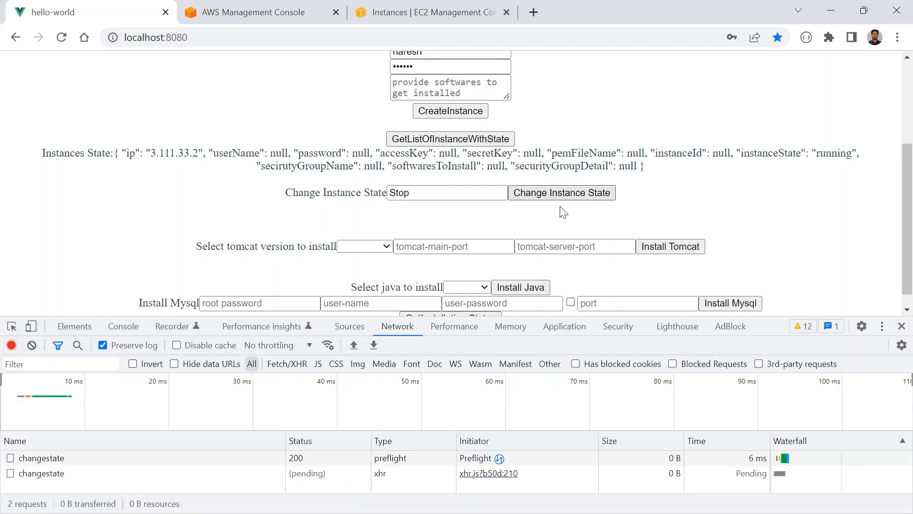
- Enlarge the developer tools area and inspect the response of the second changestate request
{"action": "left_click_drag", "start_coordinate": [765, 321], "coordinate": [785, 199]}
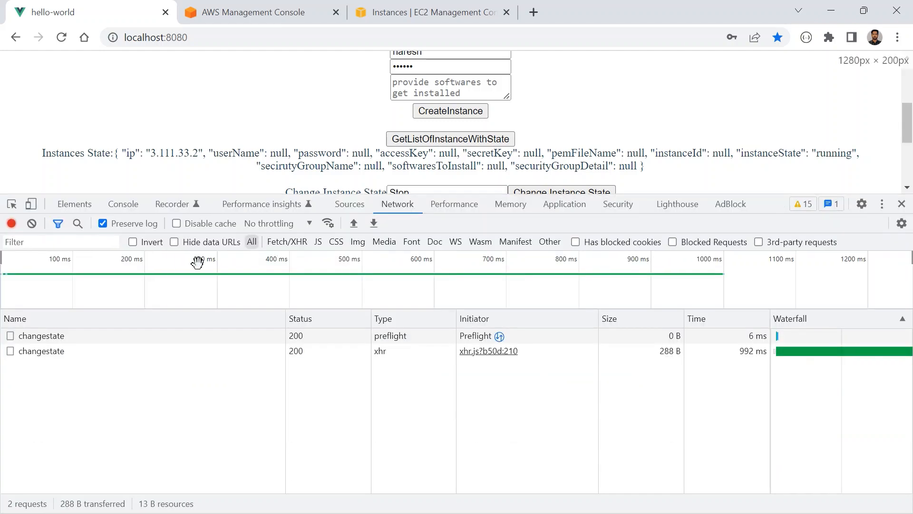
{"action": "left_click", "coordinate": [46, 337]}
{"action": "left_click", "coordinate": [56, 352]}
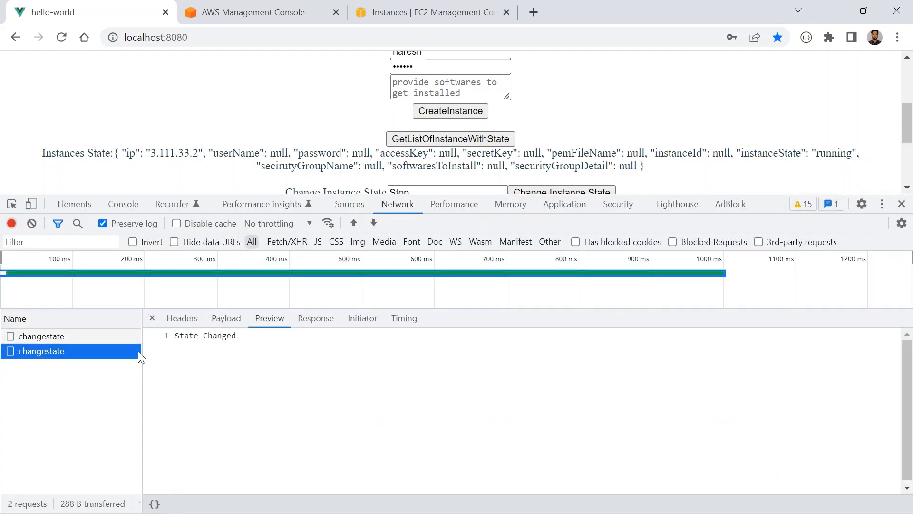
{"action": "left_click_drag", "start_coordinate": [189, 335], "coordinate": [236, 336]}
- Check the instance's state in the EC2 console's instances list and refresh the list
{"action": "left_click", "coordinate": [382, 7]}
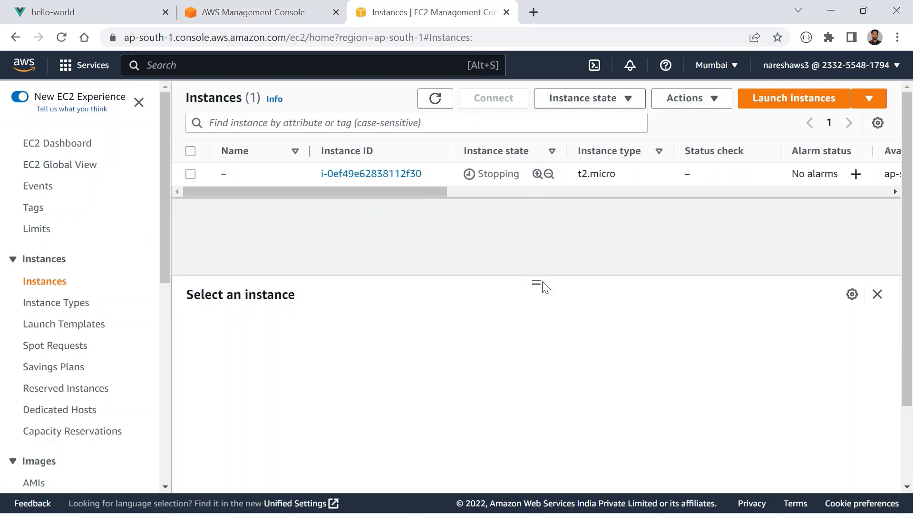
{"action": "left_click_drag", "start_coordinate": [536, 282], "coordinate": [528, 267]}
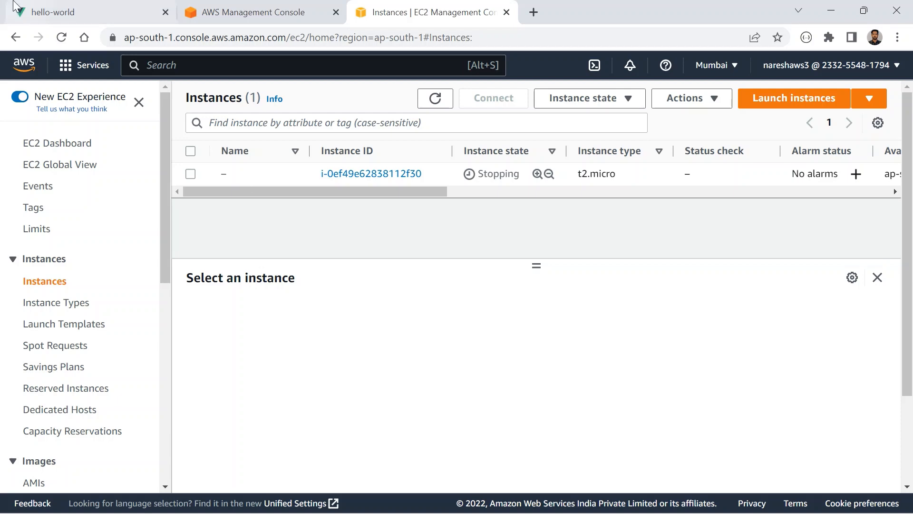
{"action": "left_click", "coordinate": [52, 12]}
{"action": "left_click", "coordinate": [414, 12]}
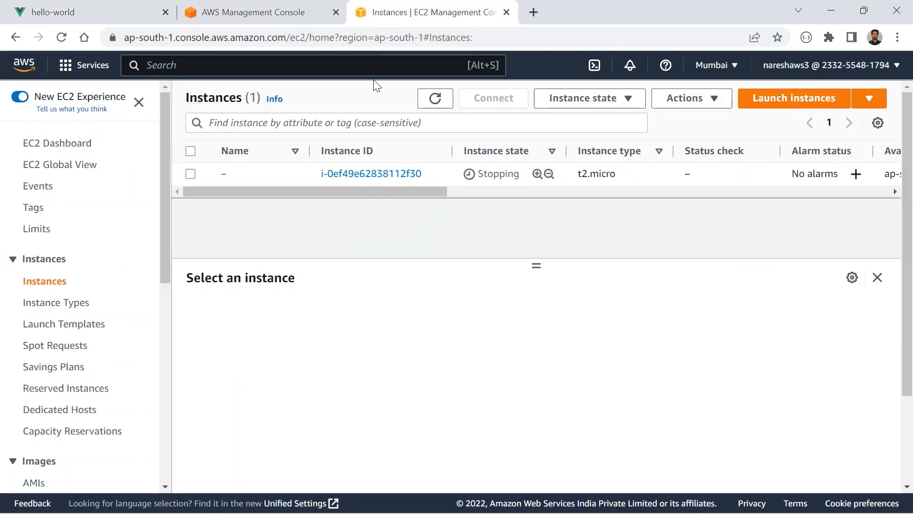
{"action": "left_click", "coordinate": [428, 106]}
{"action": "left_click", "coordinate": [428, 109]}
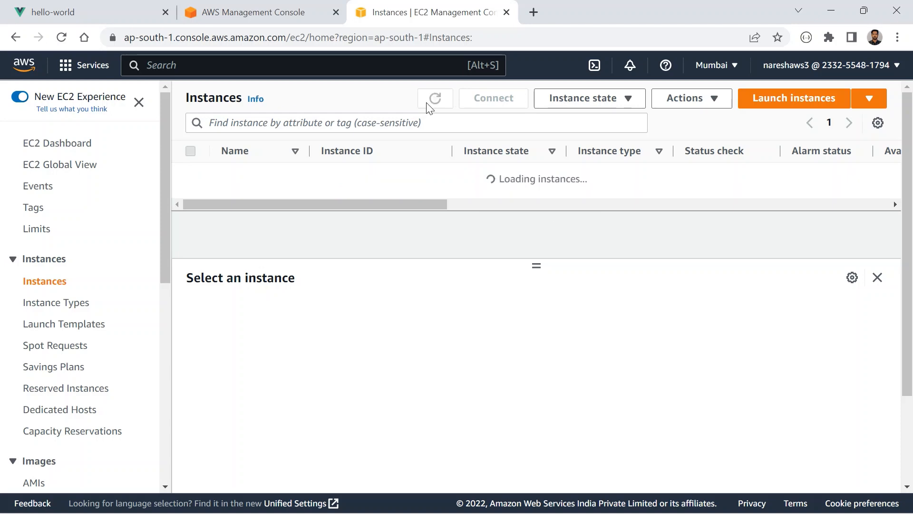
- Return to the hello-world app, enlarge the page area, clear the network log and fetch the instance list with state
{"action": "left_click", "coordinate": [95, 10]}
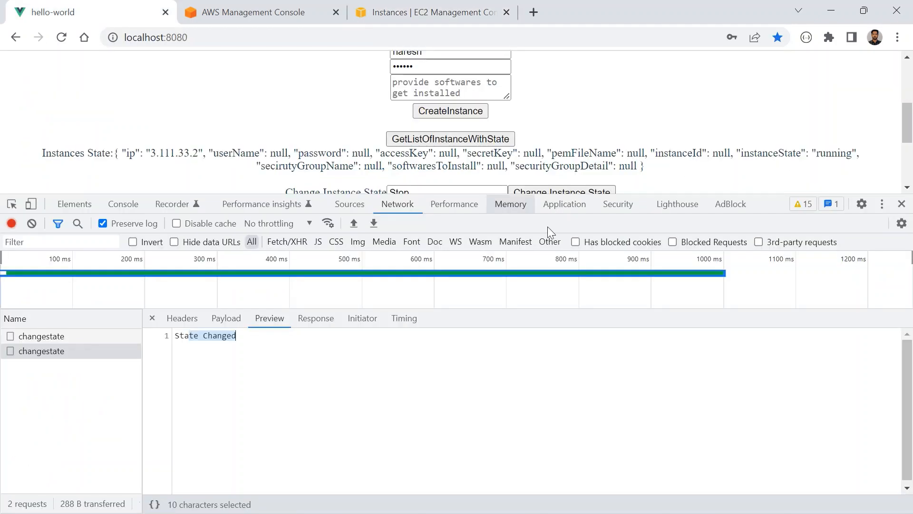
{"action": "left_click_drag", "start_coordinate": [767, 204], "coordinate": [772, 281]}
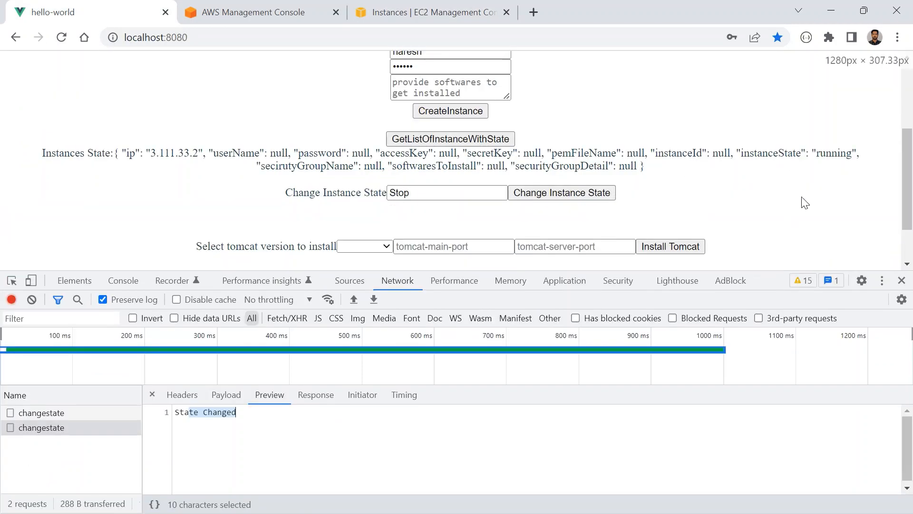
{"action": "left_click", "coordinate": [826, 159]}
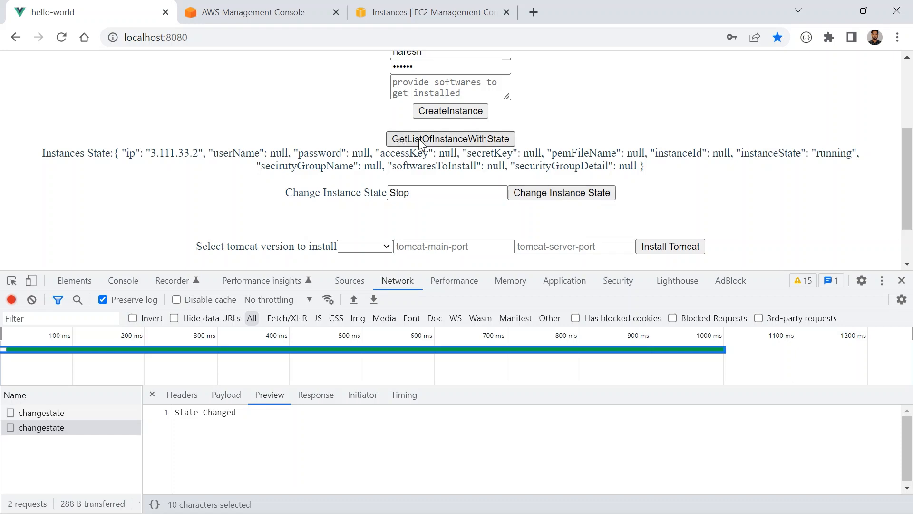
{"action": "left_click", "coordinate": [32, 299]}
{"action": "left_click", "coordinate": [449, 140]}
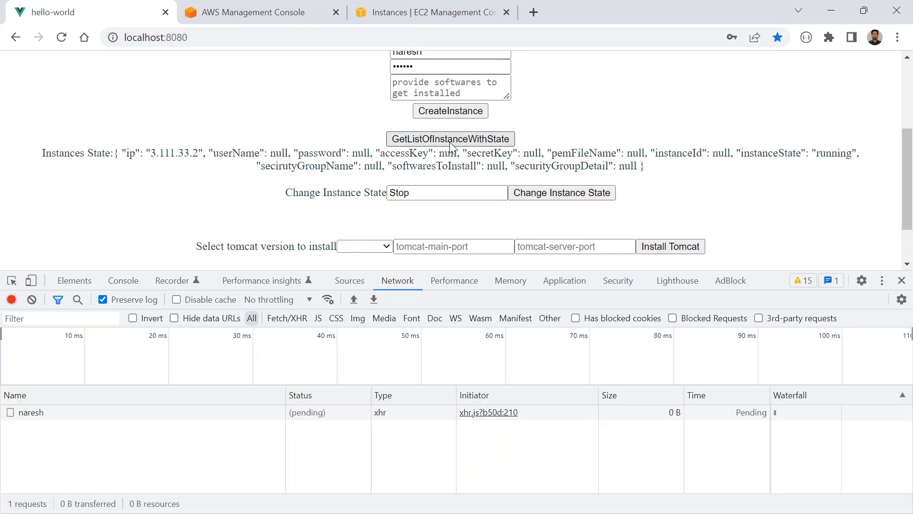
- Examine the ip, credential and instanceState values in the returned instance details
{"action": "double_click", "coordinate": [120, 153]}
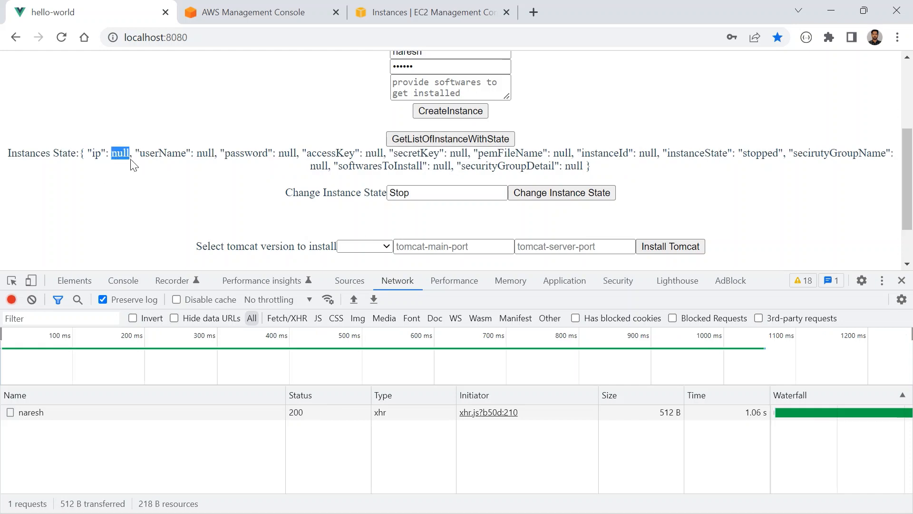
{"action": "left_click_drag", "start_coordinate": [145, 153], "coordinate": [539, 153]}
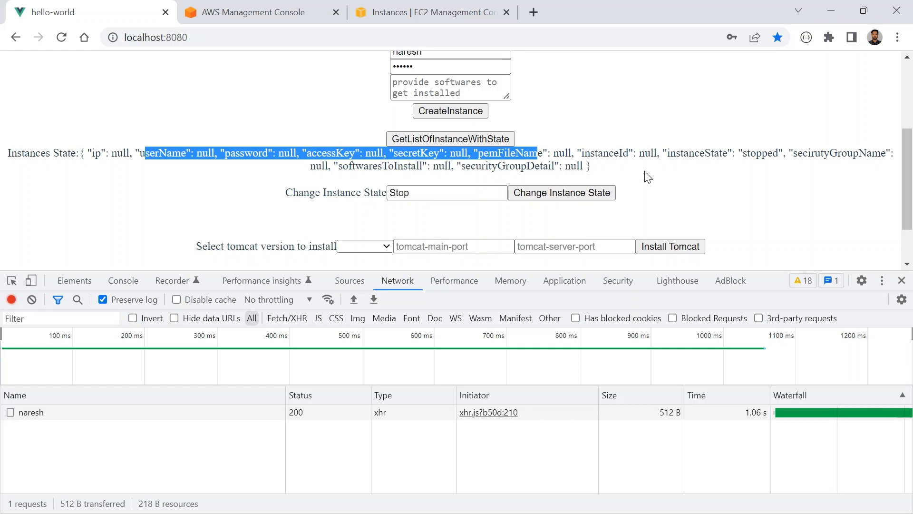
{"action": "double_click", "coordinate": [757, 152]}
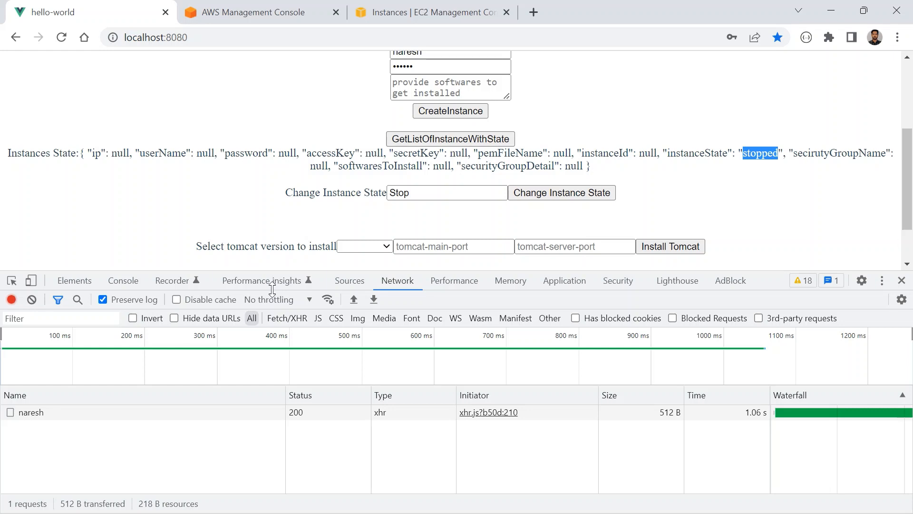
- Set the new instance state to Start, clear the network log, submit the change and open the changestate request
{"action": "double_click", "coordinate": [413, 194]}
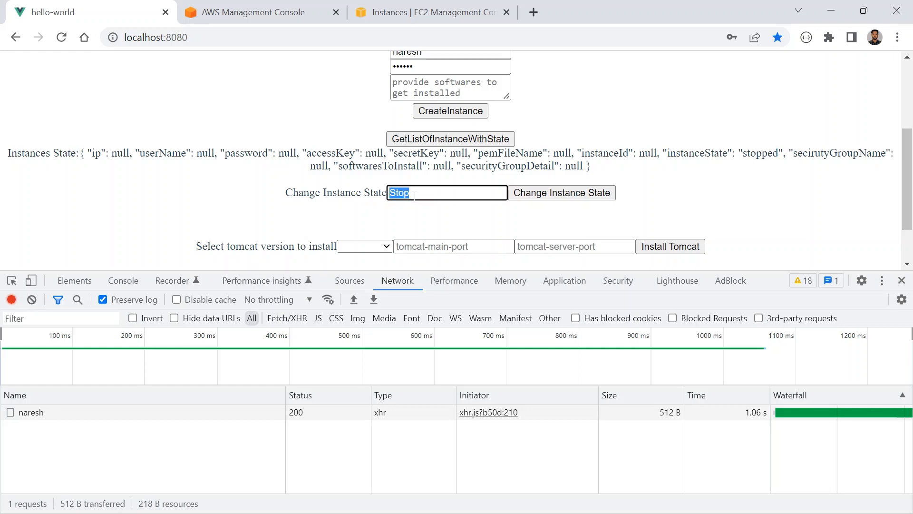
{"action": "type", "text": "Start"}
{"action": "left_click", "coordinate": [36, 299]}
{"action": "left_click", "coordinate": [527, 193]}
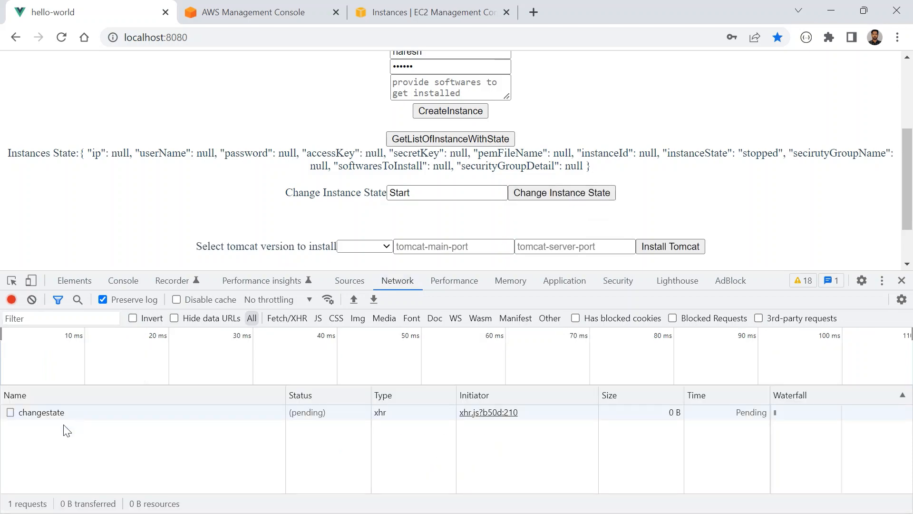
{"action": "left_click", "coordinate": [44, 416]}
- Refresh the EC2 console's instances list repeatedly to follow the instance's startup
{"action": "left_click", "coordinate": [423, 12]}
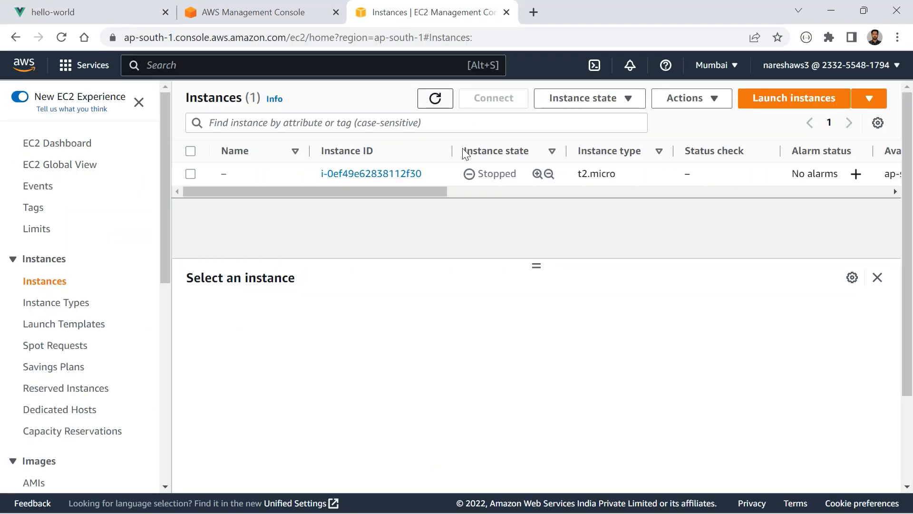
{"action": "left_click", "coordinate": [430, 108]}
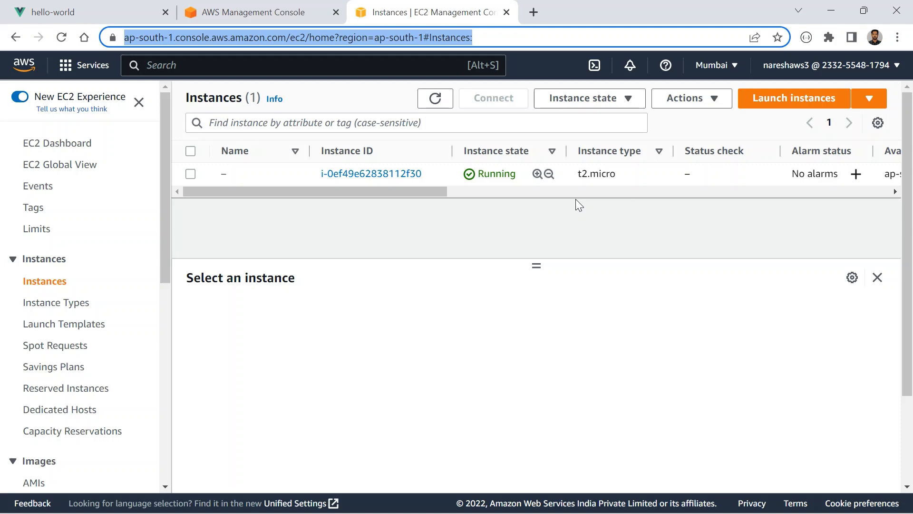
{"action": "left_click", "coordinate": [532, 323]}
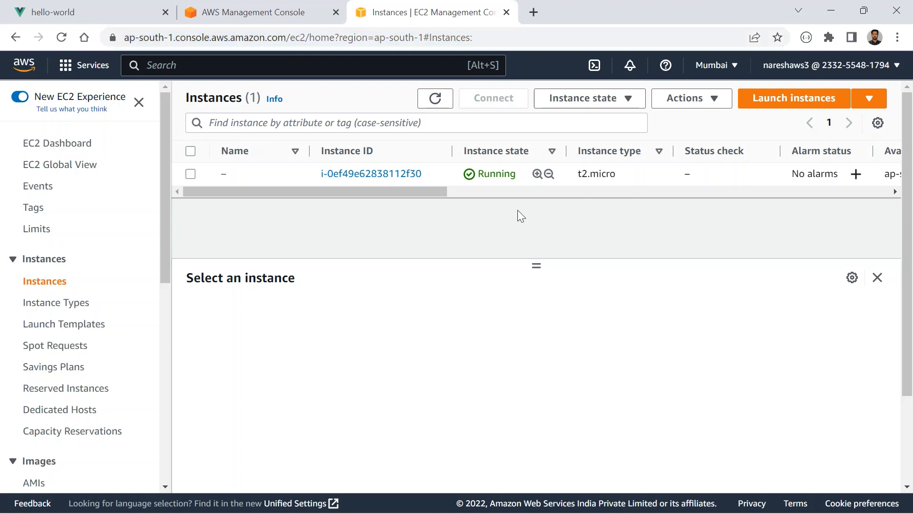
{"action": "left_click", "coordinate": [438, 104]}
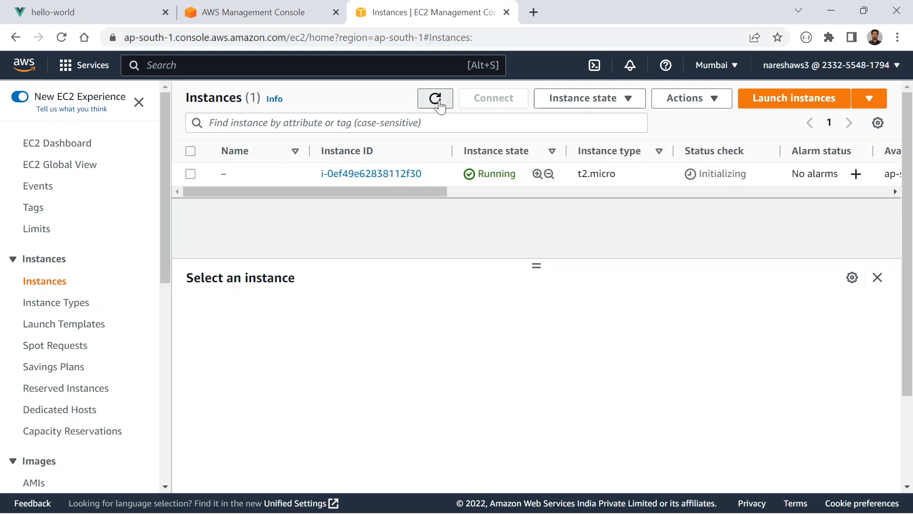
{"action": "left_click", "coordinate": [438, 101]}
- Fetch the instance list with state again in the hello-world app and examine the ip and instanceState values
{"action": "left_click", "coordinate": [122, 11]}
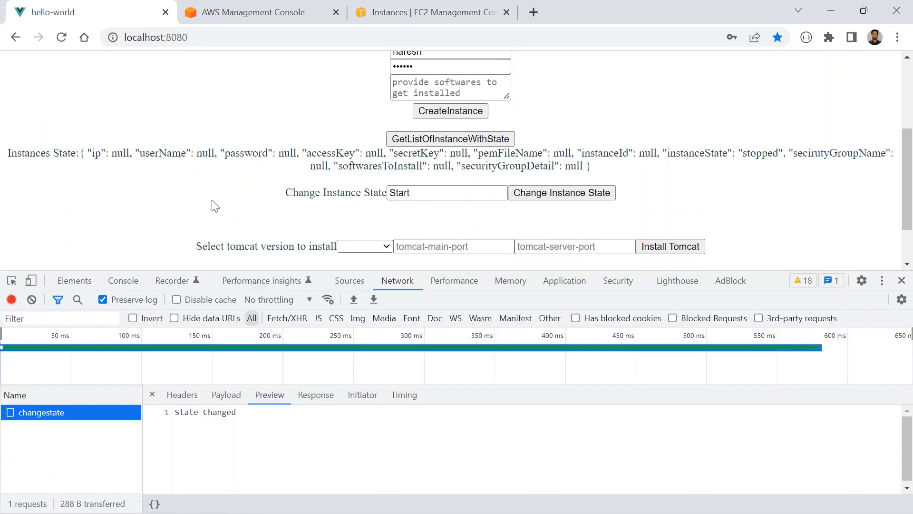
{"action": "left_click", "coordinate": [431, 138]}
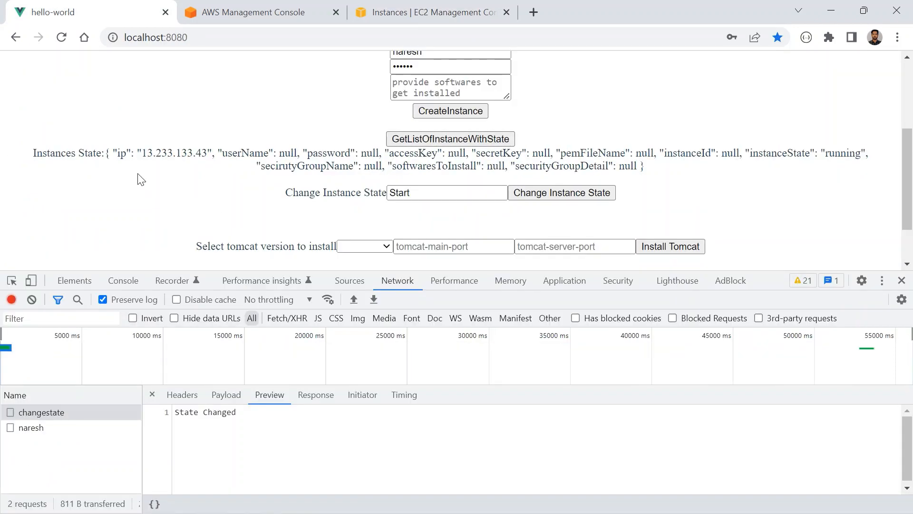
{"action": "left_click_drag", "start_coordinate": [141, 153], "coordinate": [201, 153]}
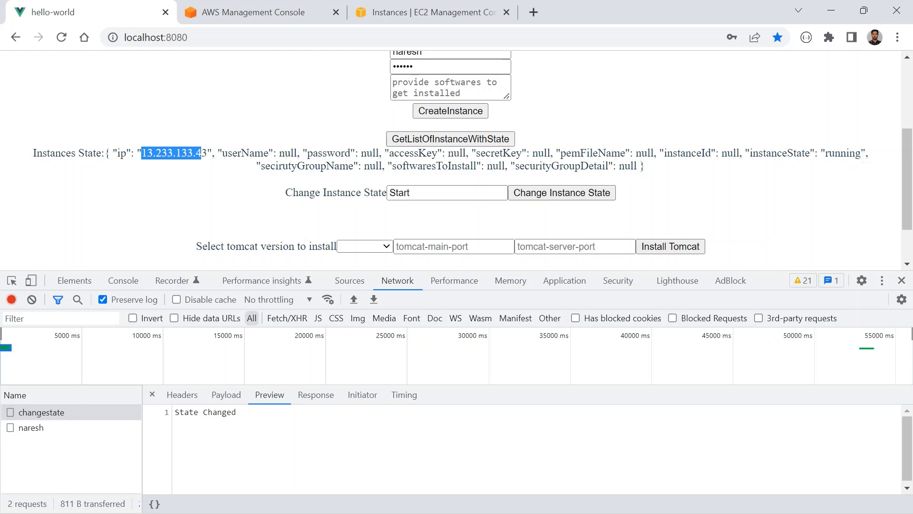
{"action": "double_click", "coordinate": [843, 152]}
- Refresh the EC2 instances list once more, and switch to Command Prompt to check the earlier SSH session
{"action": "left_click", "coordinate": [398, 8]}
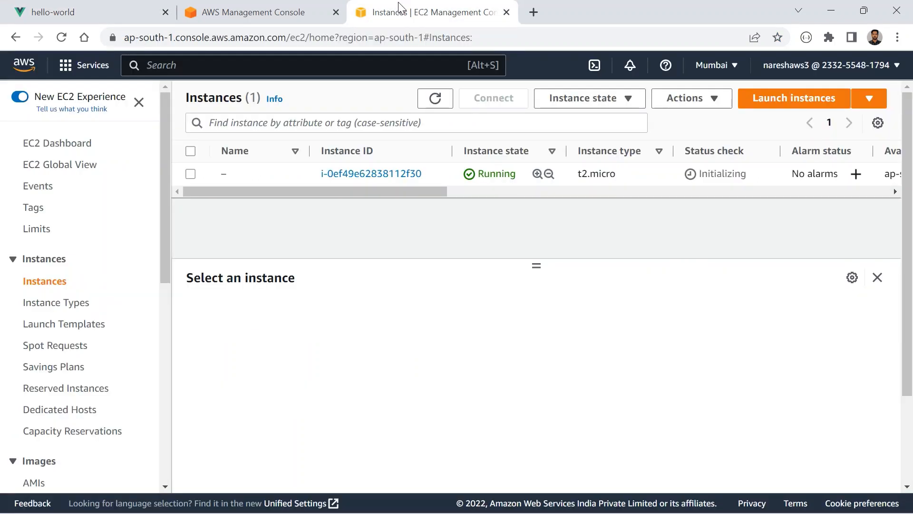
{"action": "left_click", "coordinate": [442, 110]}
{"action": "left_click", "coordinate": [442, 110]}
{"action": "key", "text": "alt+Tab"}
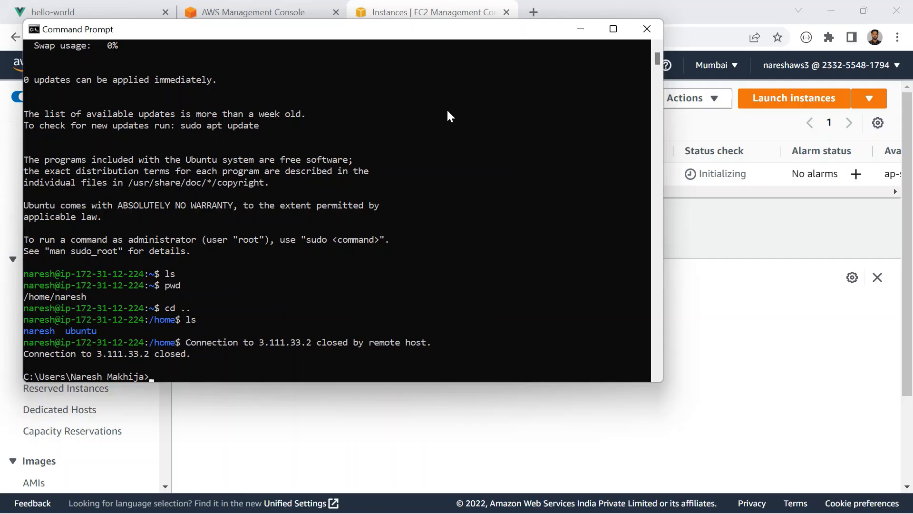
{"action": "left_click", "coordinate": [335, 228]}
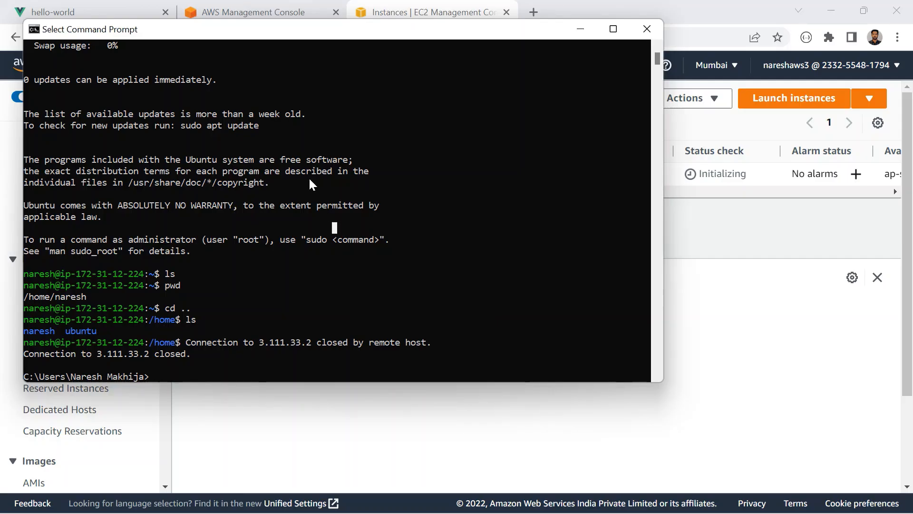
- Copy the ip value from the hello-world app and try to connect to 3.233.133.43 over SSH from Command Prompt
{"action": "left_click", "coordinate": [101, 11]}
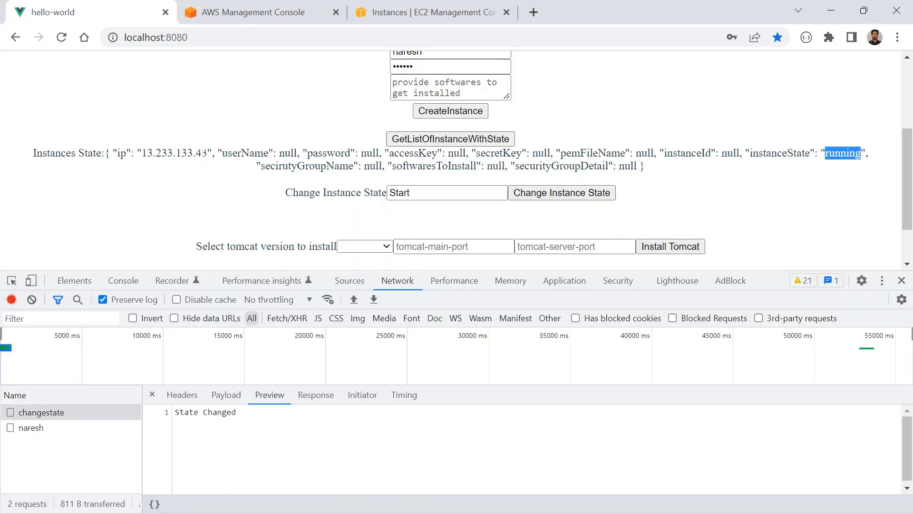
{"action": "left_click_drag", "start_coordinate": [208, 153], "coordinate": [147, 153]}
{"action": "key", "text": "ctrl+c"}
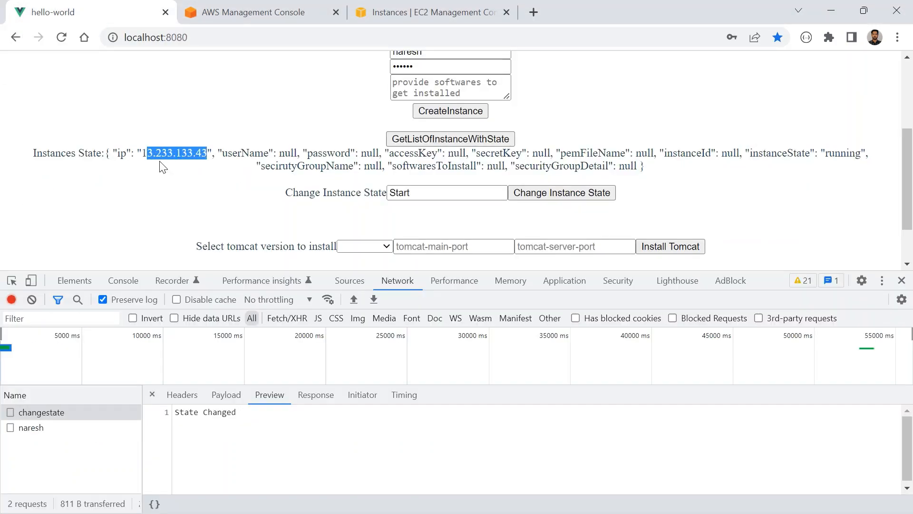
{"action": "key", "text": "alt+Tab"}
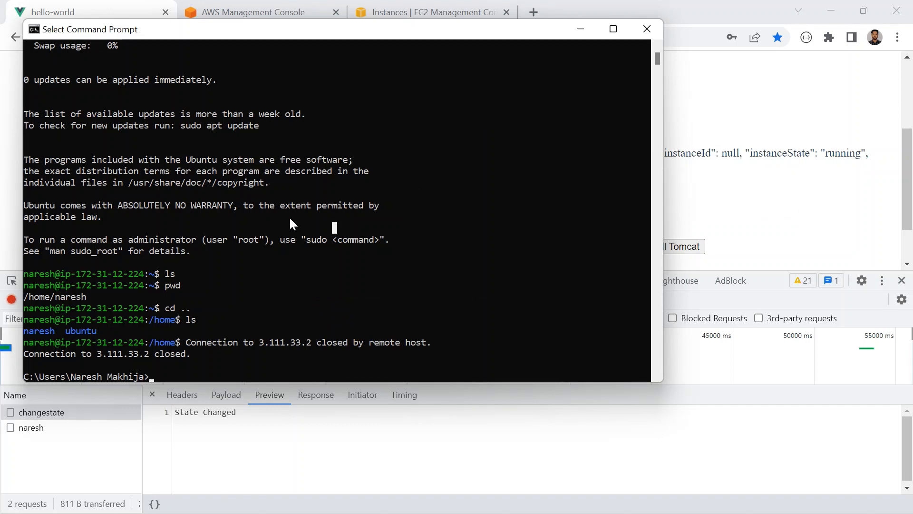
{"action": "type", "text": "ssh naresh@"}
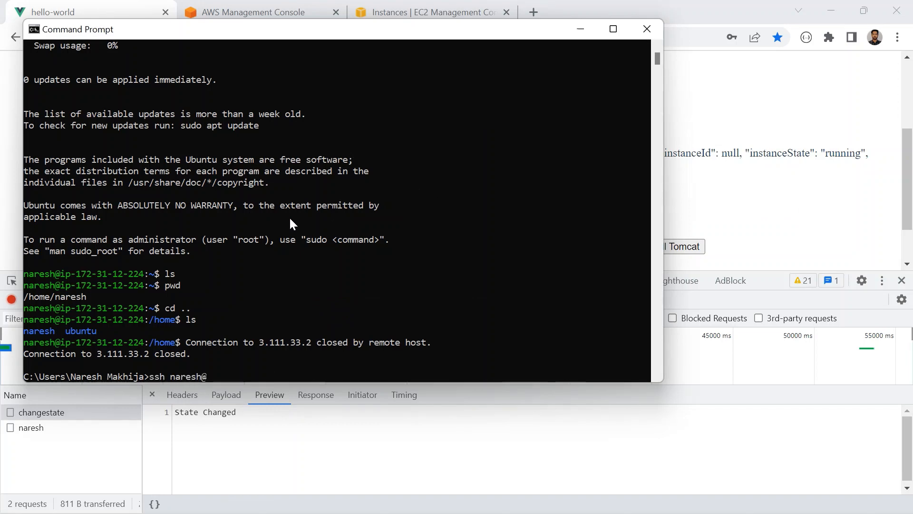
{"action": "key", "text": "ctrl+v"}
{"action": "key", "text": "Return"}
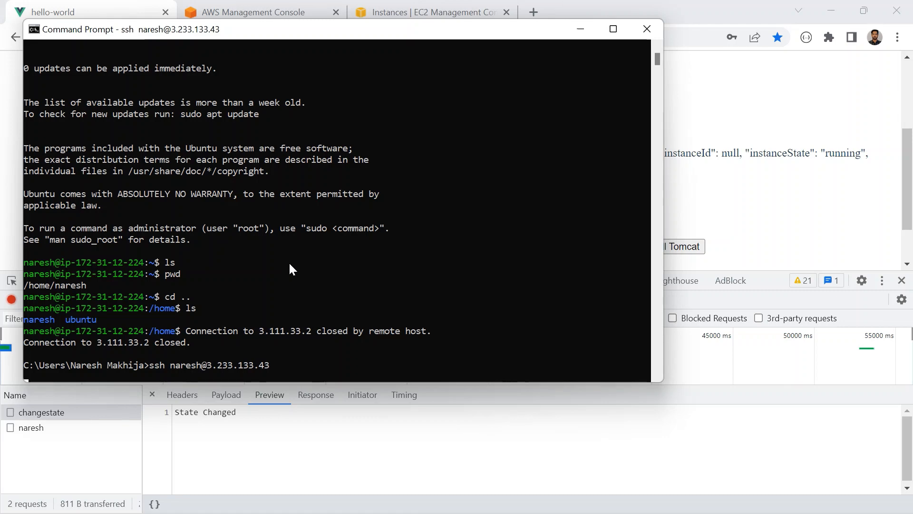
- Refresh the EC2 console's instances list to check the instance's state and status check
{"action": "left_click", "coordinate": [385, 13]}
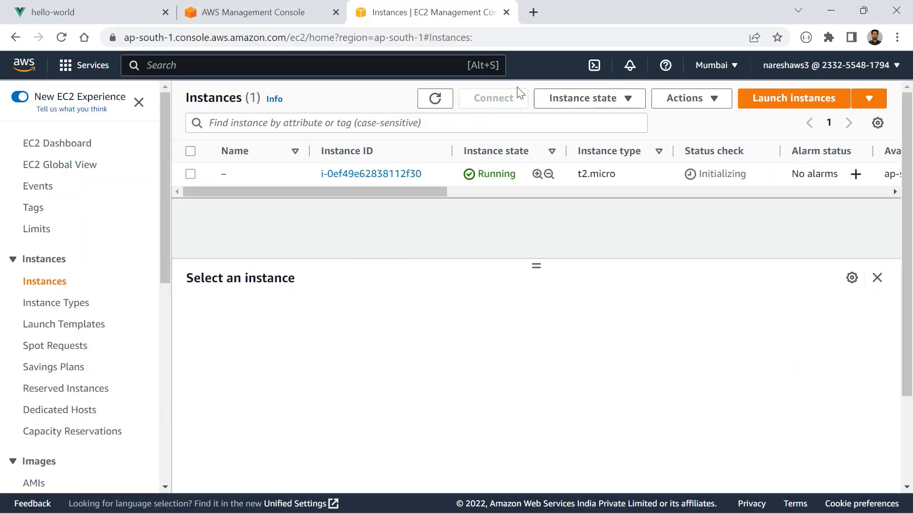
{"action": "left_click", "coordinate": [433, 110]}
{"action": "left_click", "coordinate": [433, 110]}
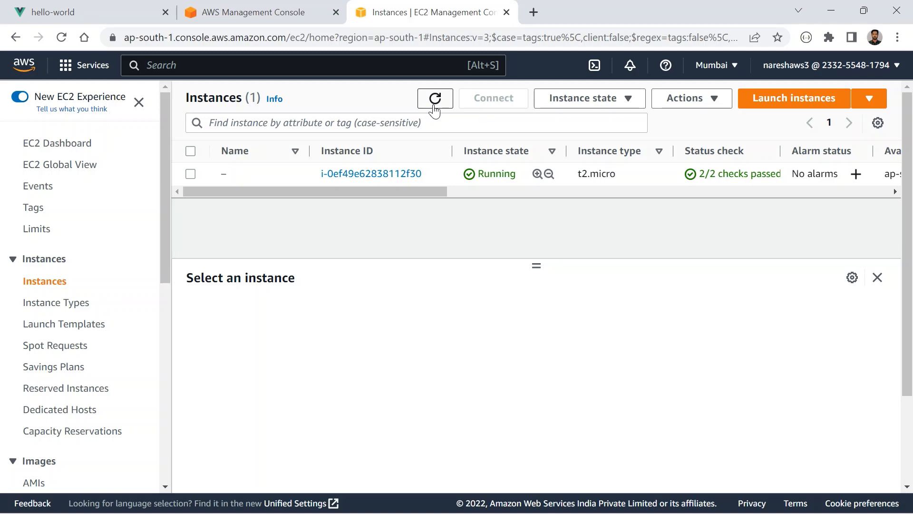
{"action": "left_click", "coordinate": [434, 98]}
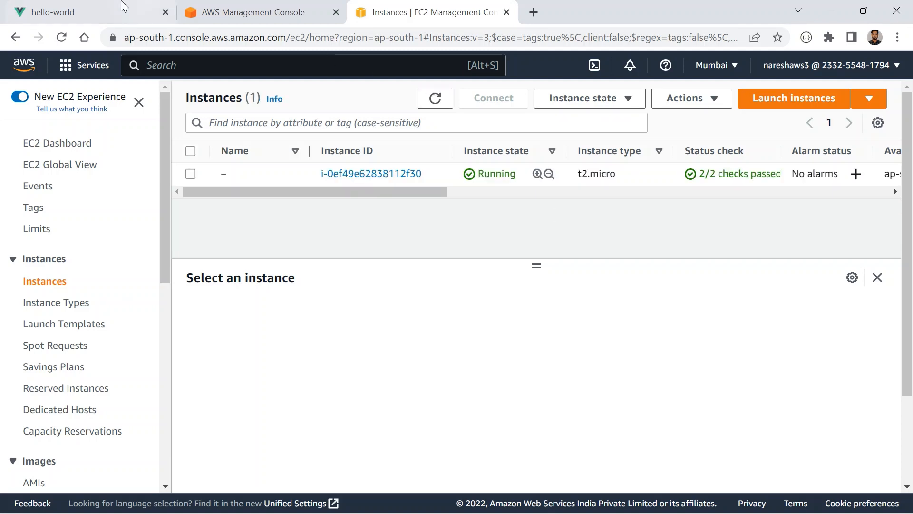
- Fetch the instance list with state again in the hello-world app, and retry the SSH connection to 3.233.133.43
{"action": "left_click", "coordinate": [122, 10]}
{"action": "left_click", "coordinate": [426, 139]}
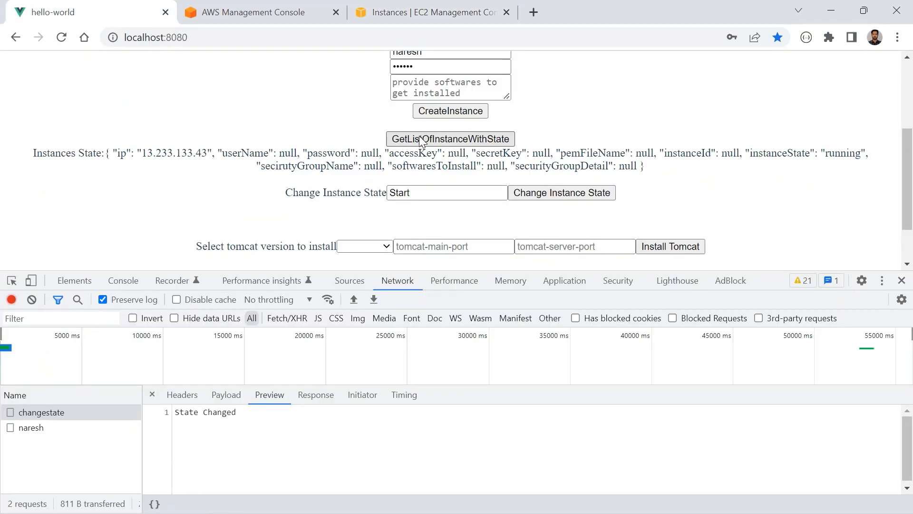
{"action": "left_click_drag", "start_coordinate": [208, 152], "coordinate": [141, 153]}
{"action": "key", "text": "alt+Tab"}
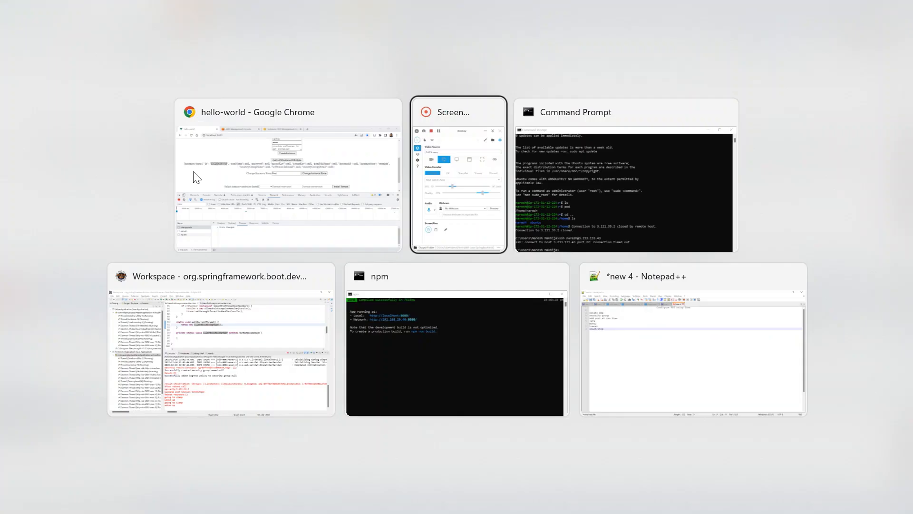
{"action": "key", "text": "Up"}
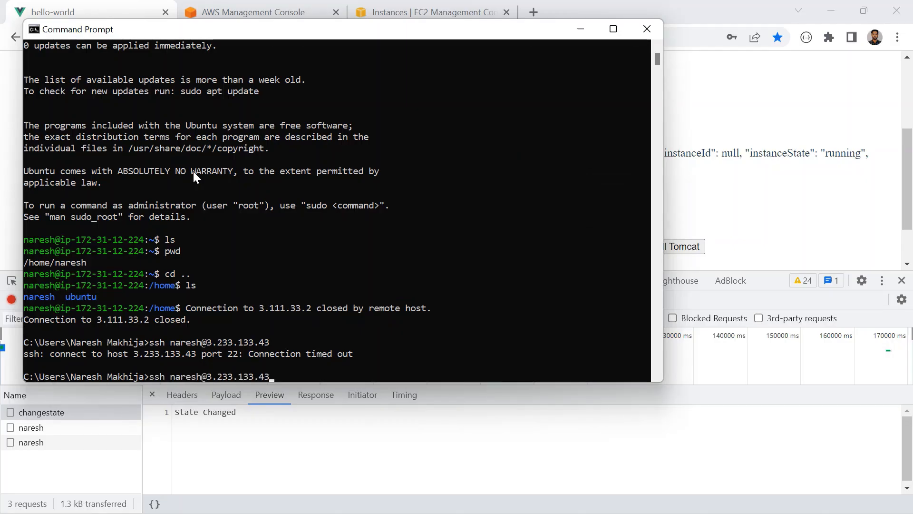
{"action": "key", "text": "Return"}
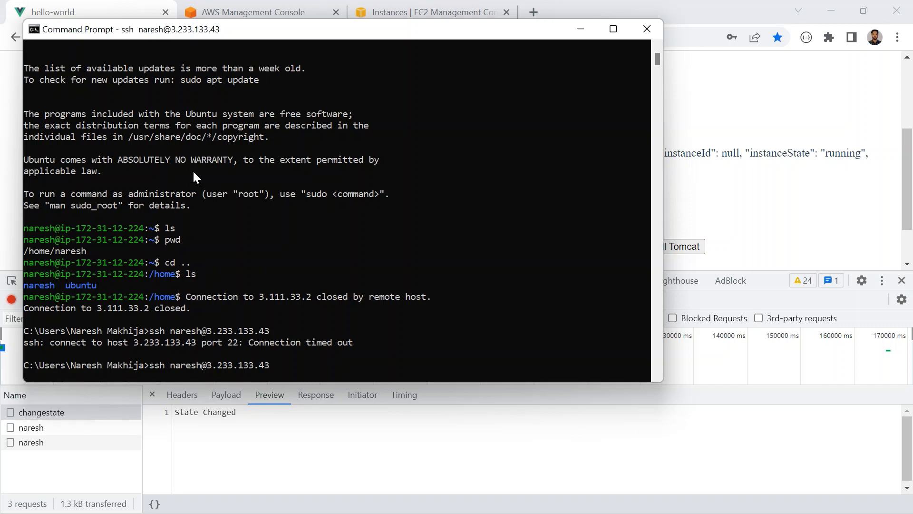
- Copy the full ip 13.233.133.43 from the app, abandon the pending connection and begin a new SSH command for the instance user
{"action": "key", "text": "alt+Tab"}
{"action": "right_click", "coordinate": [203, 159]}
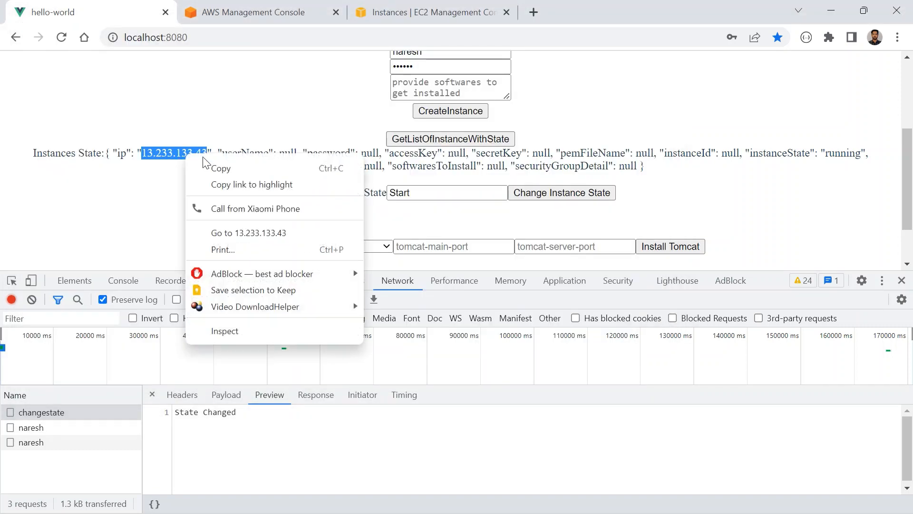
{"action": "left_click", "coordinate": [210, 167]}
{"action": "key", "text": "alt+Tab"}
{"action": "key", "text": "Return"}
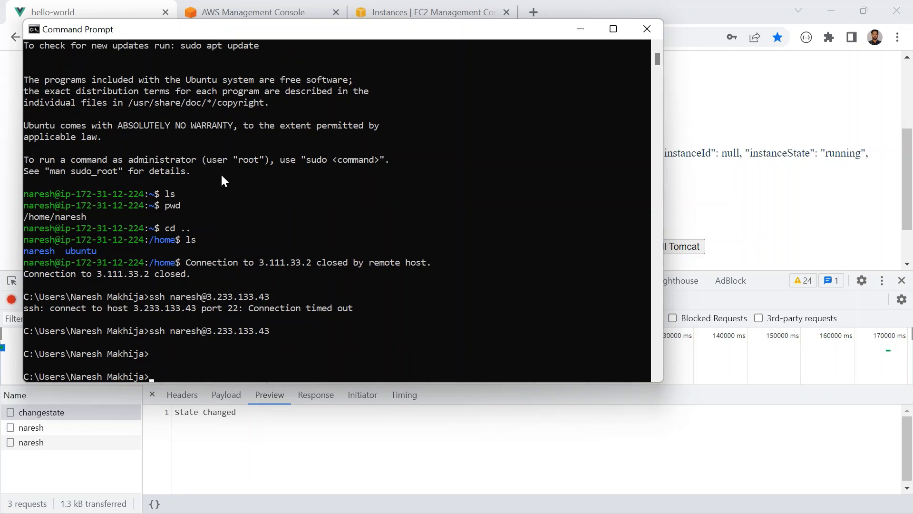
{"action": "key", "text": "Return"}
{"action": "type", "text": "ssh naresh"}
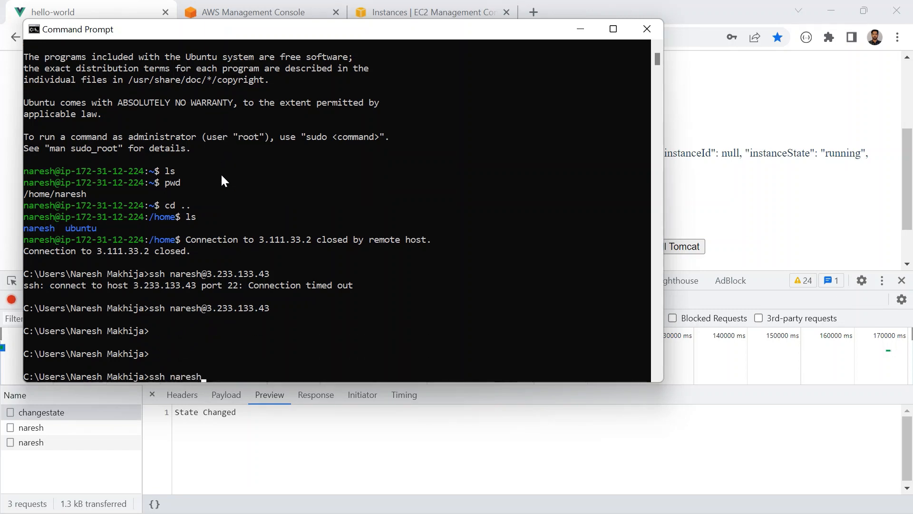
{"action": "type", "text": "@"}
{"action": "left_click_drag", "start_coordinate": [207, 273], "coordinate": [258, 275]}
{"action": "right_click", "coordinate": [273, 341]}
{"action": "right_click", "coordinate": [292, 349]}
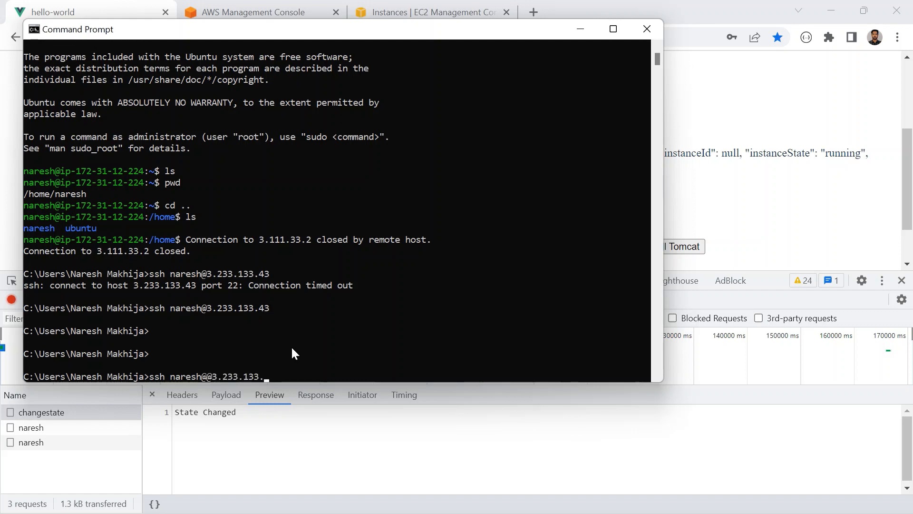
- Copy the ip 13.233.133.43 again, replace the partial address in the SSH command with it and run the command
{"action": "key", "text": "alt+Tab"}
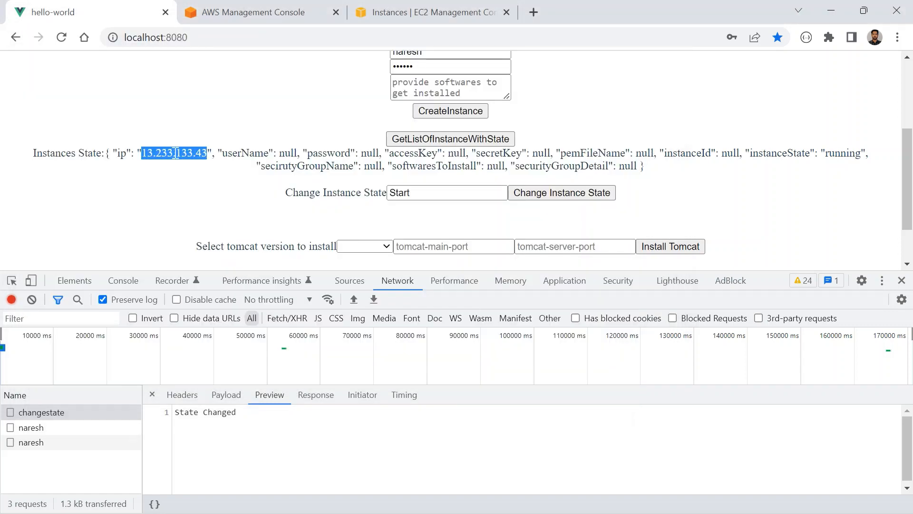
{"action": "right_click", "coordinate": [174, 153]}
{"action": "left_click", "coordinate": [196, 164]}
{"action": "key", "text": "alt+Tab"}
{"action": "key", "text": "BackSpace"}
{"action": "key", "text": "BackSpace"}
{"action": "key", "text": "BackSpace"}
{"action": "key", "text": "BackSpace"}
{"action": "key", "text": "BackSpace"}
{"action": "key", "text": "BackSpace"}
{"action": "key", "text": "BackSpace"}
{"action": "key", "text": "BackSpace"}
{"action": "key", "text": "BackSpace"}
{"action": "key", "text": "BackSpace"}
{"action": "key", "text": "BackSpace"}
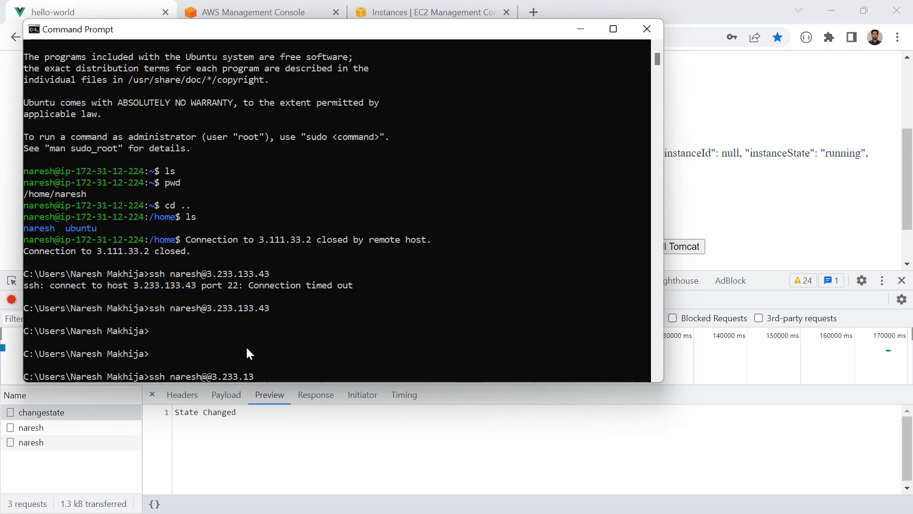
{"action": "right_click", "coordinate": [247, 348]}
{"action": "key", "text": "Return"}
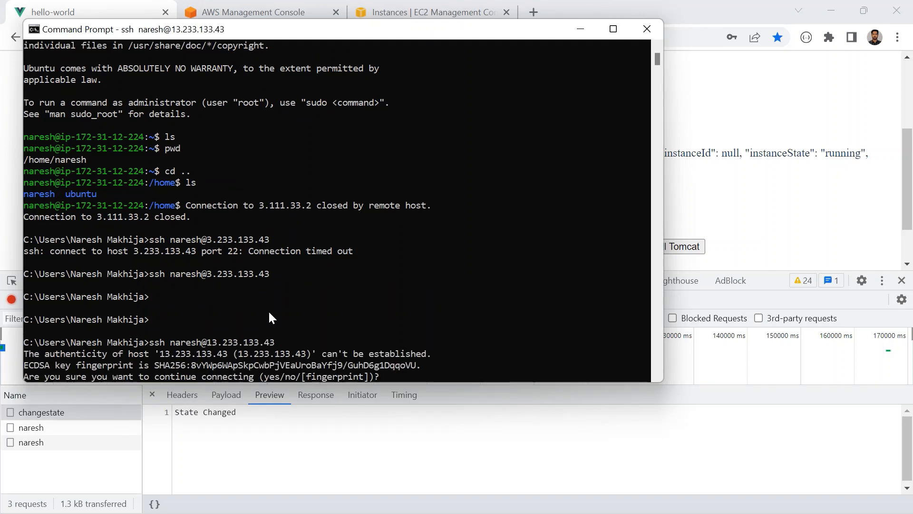
- Accept the host's authenticity with yes and log in by entering the account password
{"action": "type", "text": "yes"}
{"action": "key", "text": "Return"}
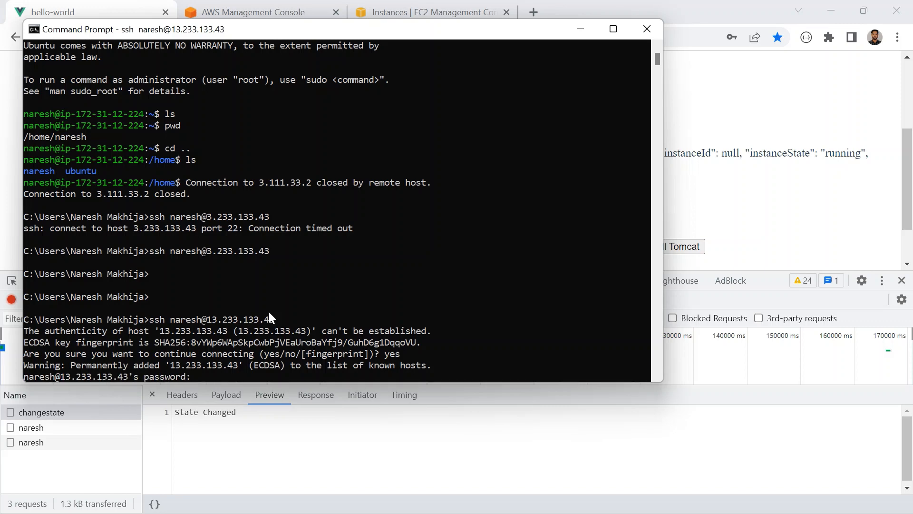
{"action": "key", "text": "Return"}
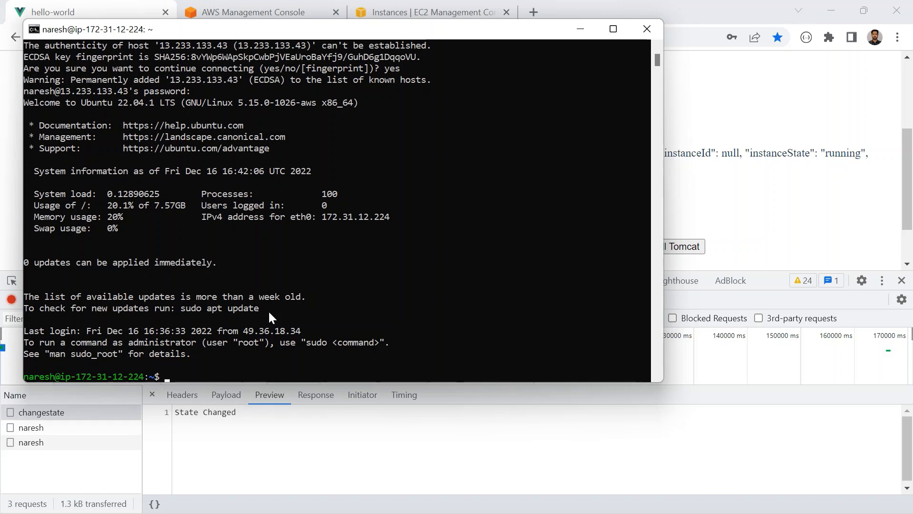
- Run javac --version on the instance to check whether Java is installed
{"action": "type", "text": "jav"}
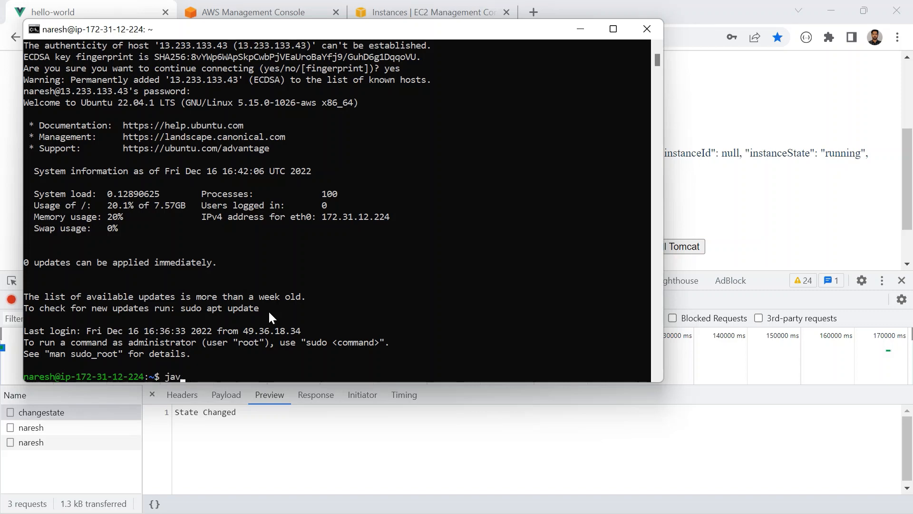
{"action": "type", "text": "ac c"}
{"action": "key", "text": "BackSpace"}
{"action": "type", "text": "--version"}
{"action": "key", "text": "Return"}
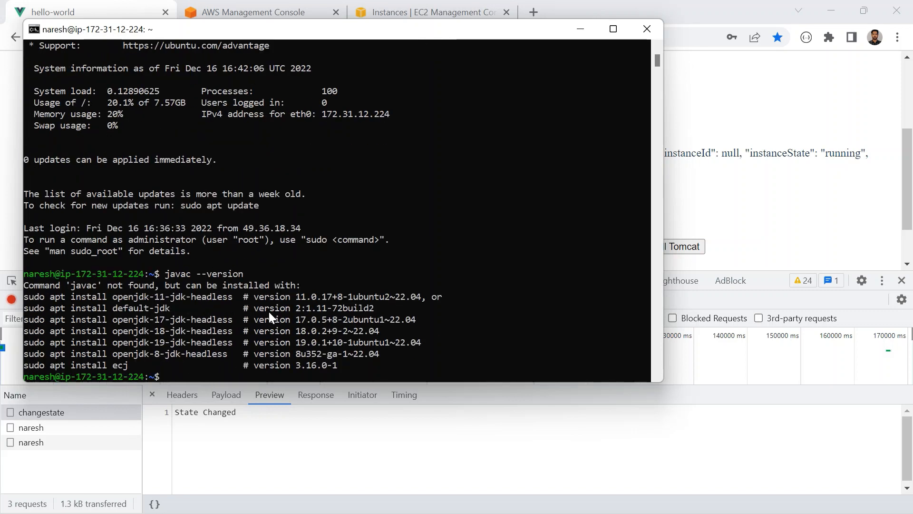
- Switch back to the hello-world app, enlarge the page area and choose Java17 as the Java version to install
{"action": "key", "text": "alt+Tab"}
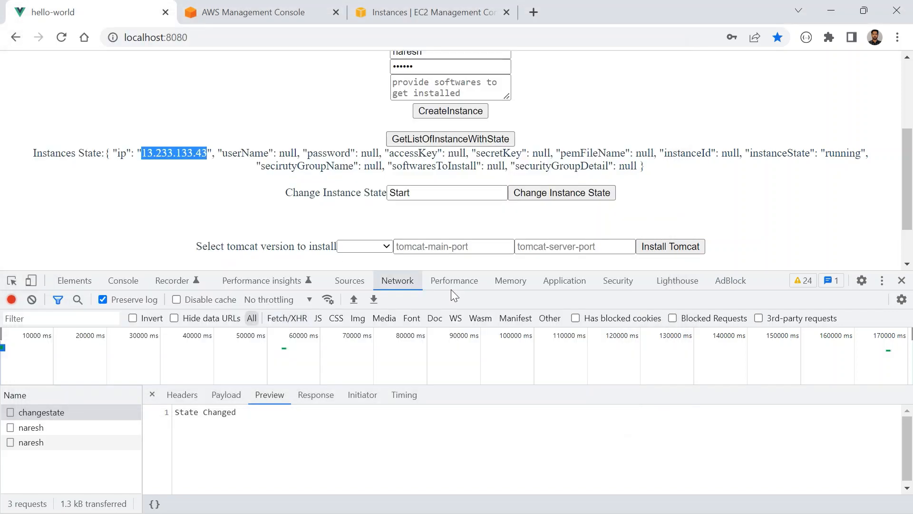
{"action": "left_click_drag", "start_coordinate": [780, 280], "coordinate": [781, 378]}
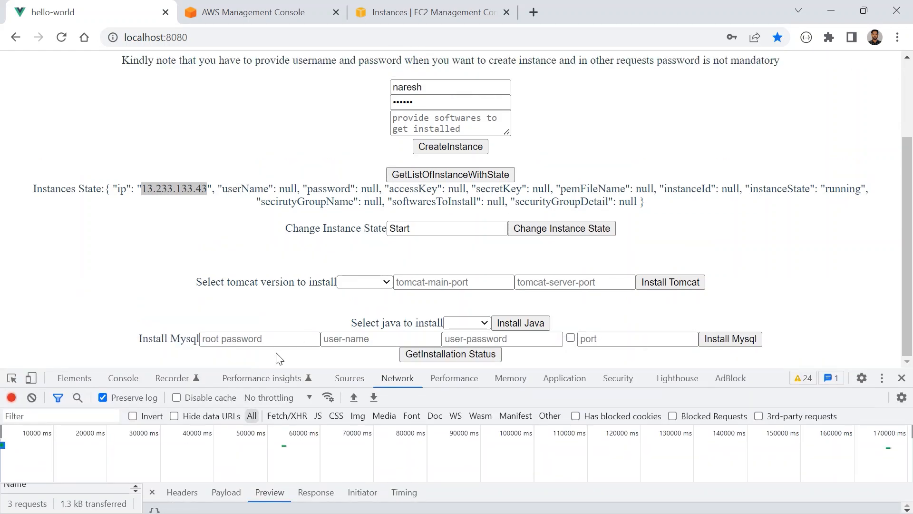
{"action": "left_click", "coordinate": [478, 323]}
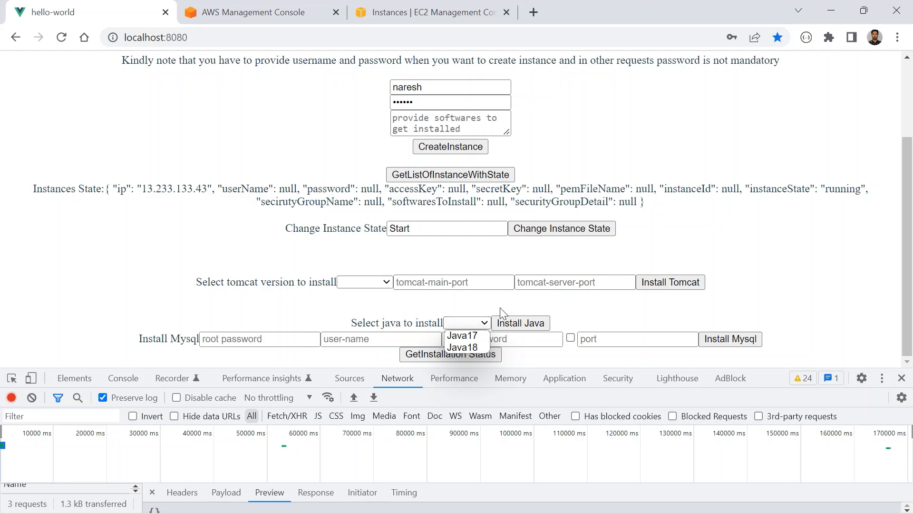
{"action": "left_click", "coordinate": [478, 337]}
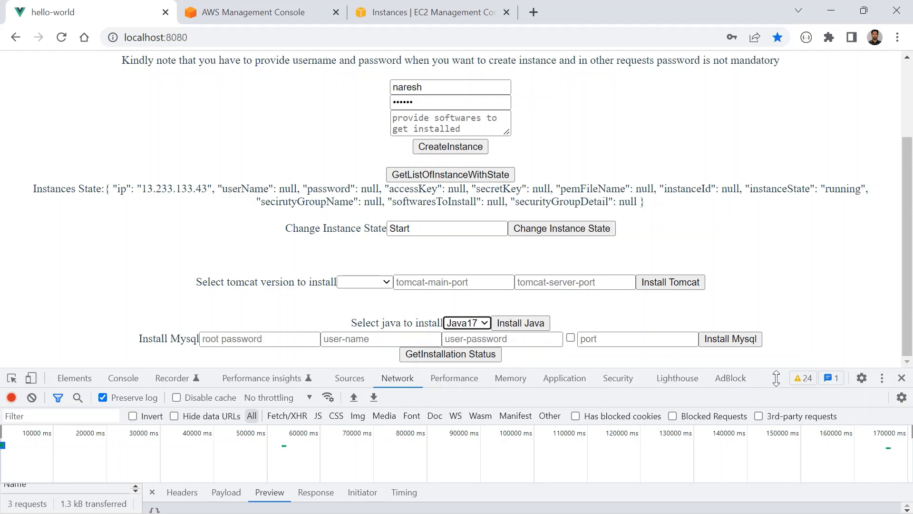
- Clear the network log and start the Java installation
{"action": "left_click_drag", "start_coordinate": [723, 369], "coordinate": [649, 277]}
{"action": "scroll", "coordinate": [649, 277], "scroll_direction": "down", "scroll_amount": 1}
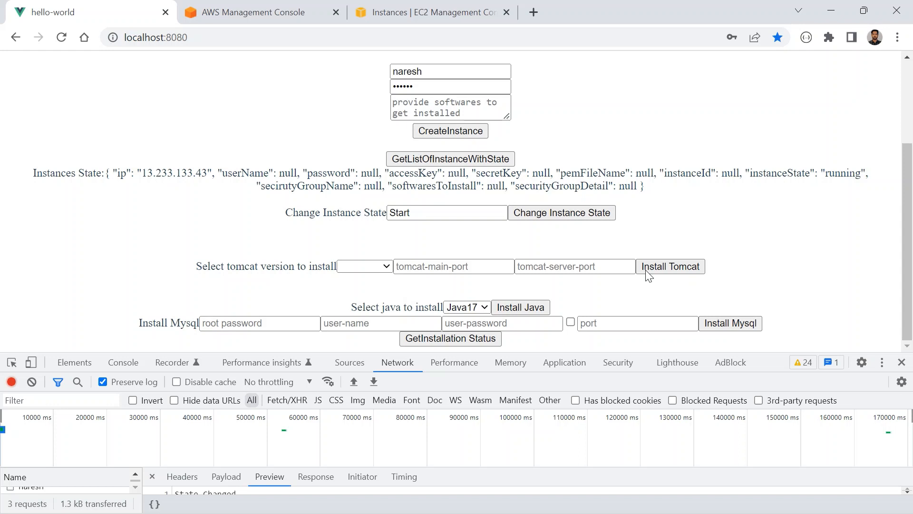
{"action": "left_click", "coordinate": [32, 383]}
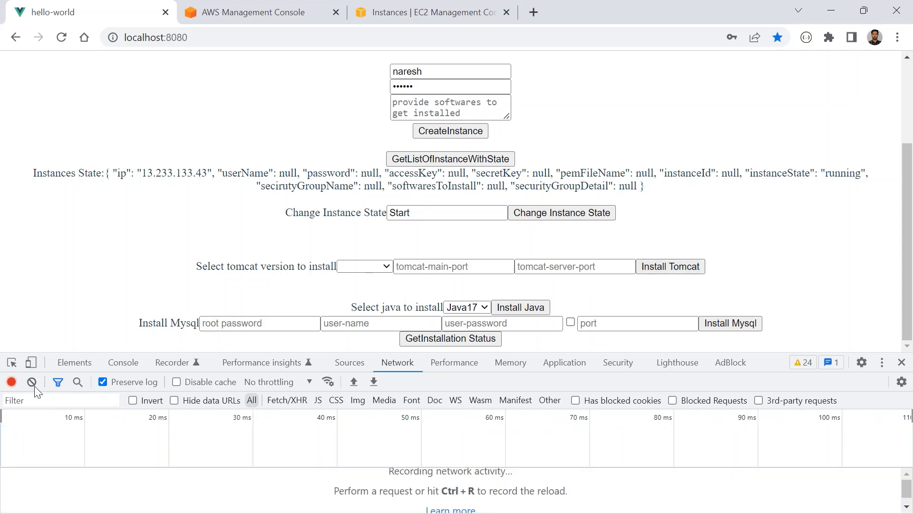
{"action": "left_click", "coordinate": [510, 310]}
- Open the java xhr request to examine its response, and check the message at the start of the page
{"action": "left_click_drag", "start_coordinate": [768, 351], "coordinate": [758, 235]}
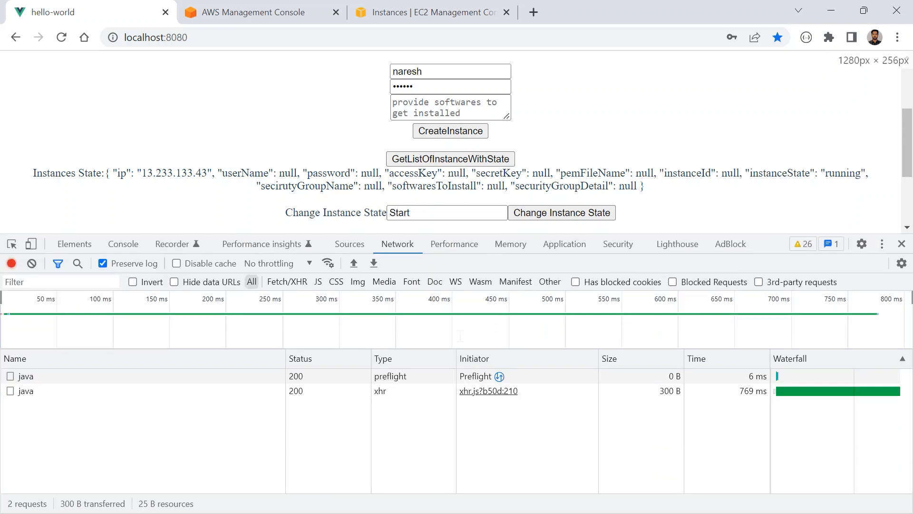
{"action": "left_click", "coordinate": [47, 390]}
{"action": "left_click", "coordinate": [198, 376]}
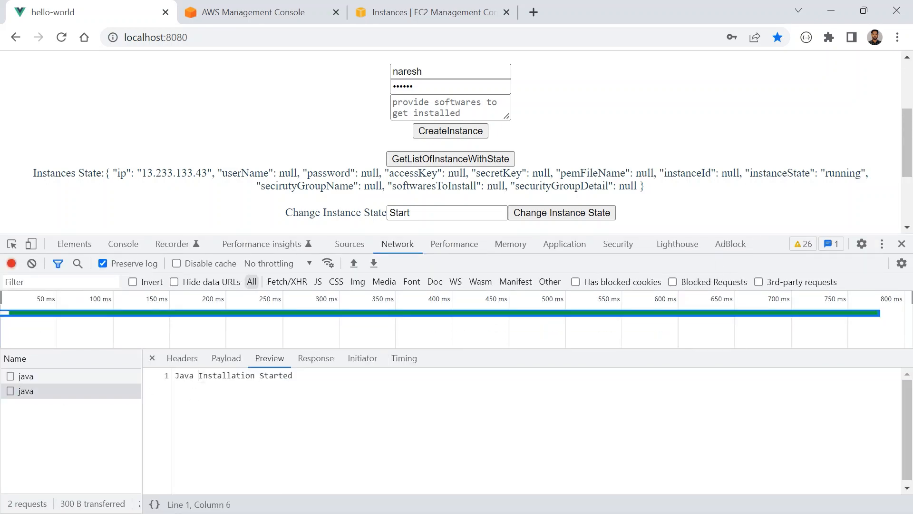
{"action": "left_click_drag", "start_coordinate": [198, 375], "coordinate": [292, 375]}
{"action": "scroll", "coordinate": [345, 119], "scroll_direction": "up", "scroll_amount": 3}
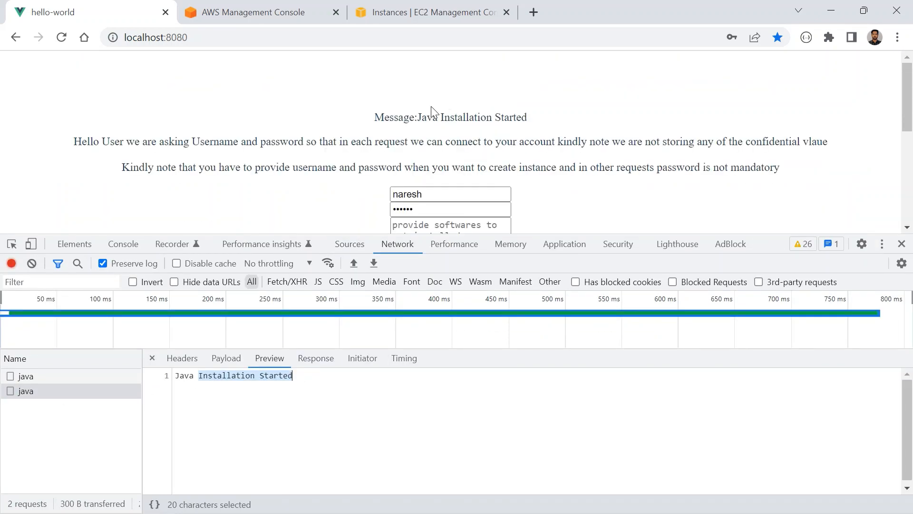
{"action": "left_click_drag", "start_coordinate": [417, 117], "coordinate": [529, 123]}
- Request the installation status in the hello-world app
{"action": "left_click_drag", "start_coordinate": [760, 234], "coordinate": [760, 297]}
{"action": "scroll", "coordinate": [520, 206], "scroll_direction": "down", "scroll_amount": 1}
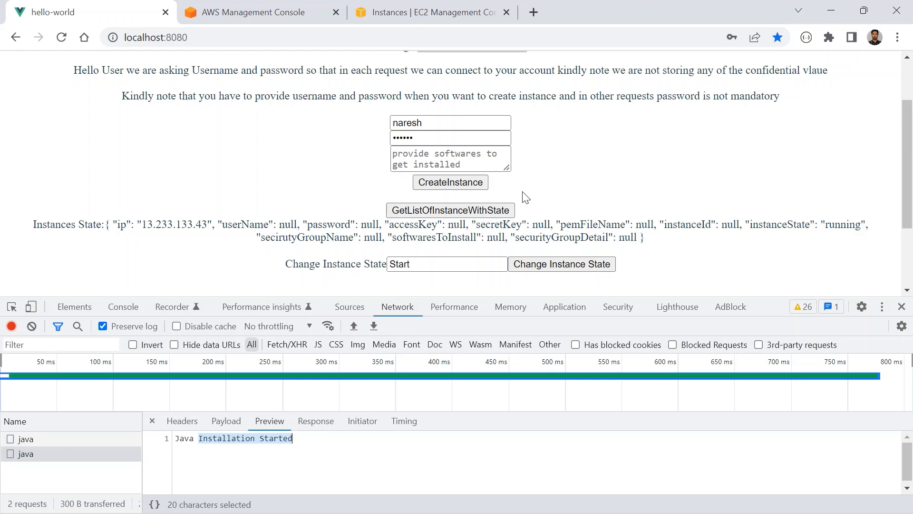
{"action": "scroll", "coordinate": [525, 196], "scroll_direction": "down", "scroll_amount": 2}
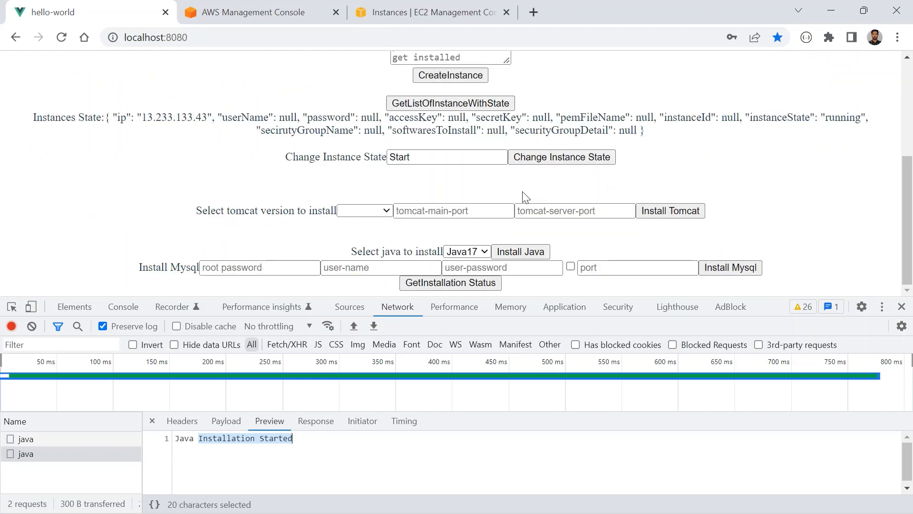
{"action": "left_click", "coordinate": [436, 282]}
{"action": "key", "text": "Return"}
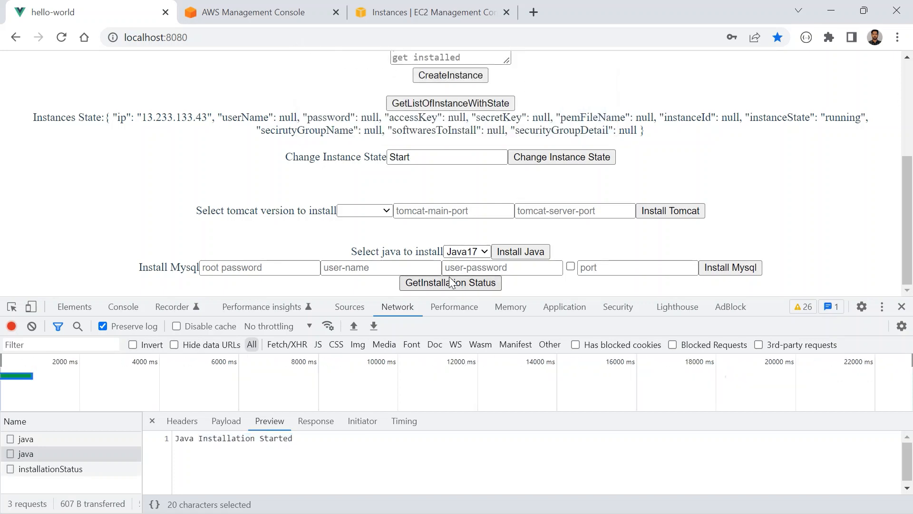
- Request the installation status again, read and dismiss the alert, and check the message at the start of the page
{"action": "left_click", "coordinate": [452, 283]}
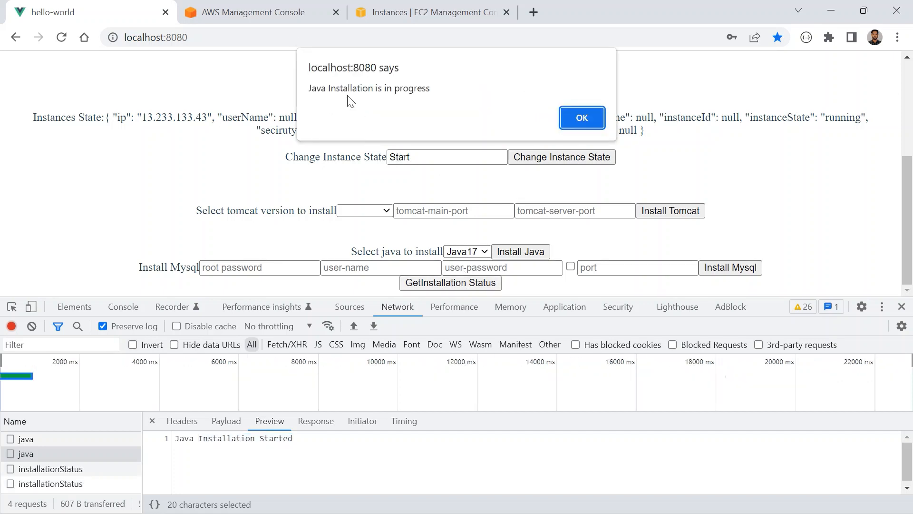
{"action": "left_click_drag", "start_coordinate": [317, 89], "coordinate": [418, 90]}
{"action": "left_click", "coordinate": [587, 117]}
{"action": "scroll", "coordinate": [586, 163], "scroll_direction": "up", "scroll_amount": 1}
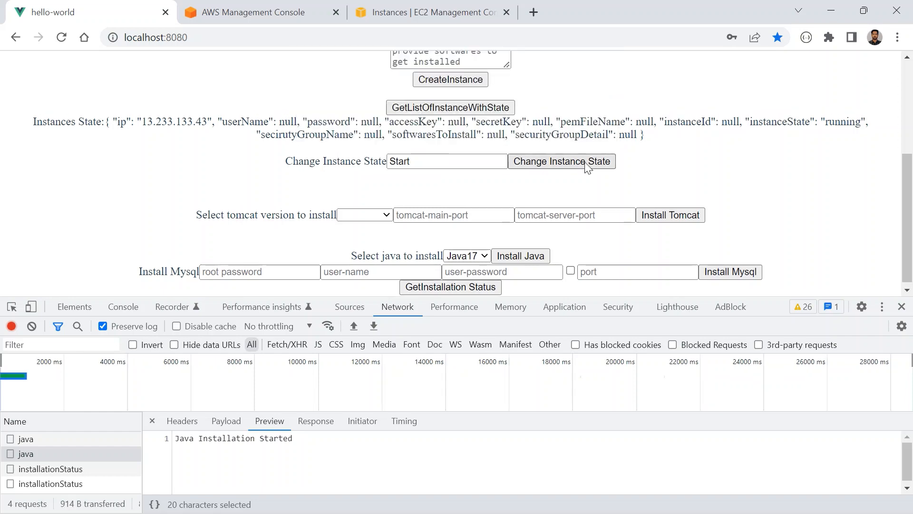
{"action": "scroll", "coordinate": [587, 165], "scroll_direction": "up", "scroll_amount": 4}
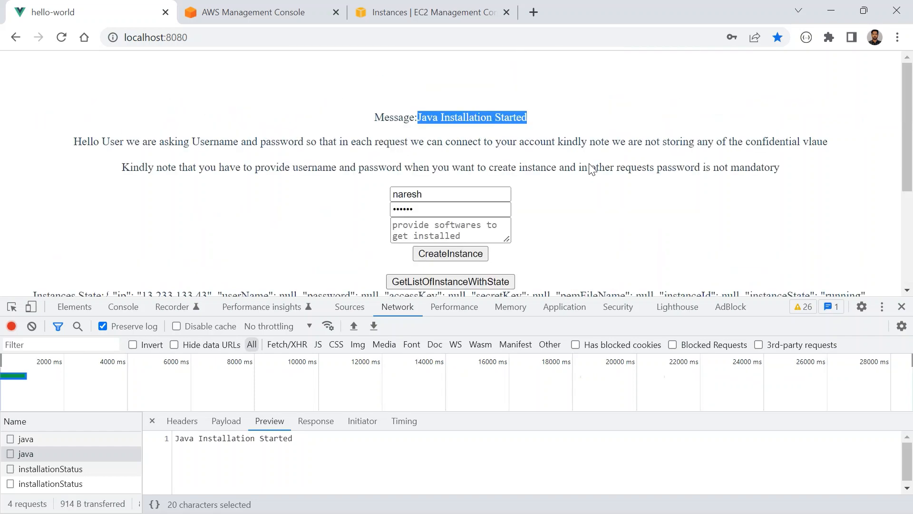
- Clear the network log, request the Java installation status and dismiss the alert after reading it
{"action": "left_click", "coordinate": [31, 326]}
{"action": "scroll", "coordinate": [249, 241], "scroll_direction": "down", "scroll_amount": 4}
{"action": "left_click", "coordinate": [458, 284]}
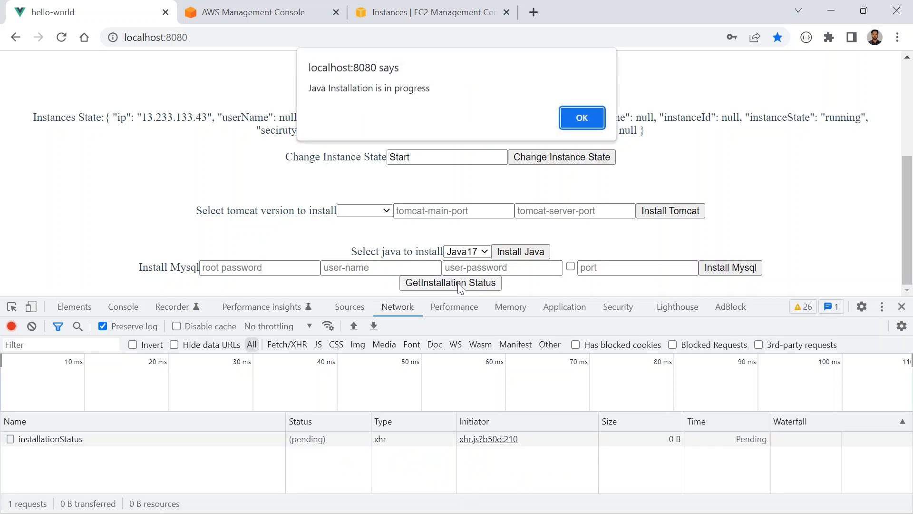
{"action": "left_click_drag", "start_coordinate": [316, 89], "coordinate": [427, 90]}
{"action": "left_click", "coordinate": [569, 124]}
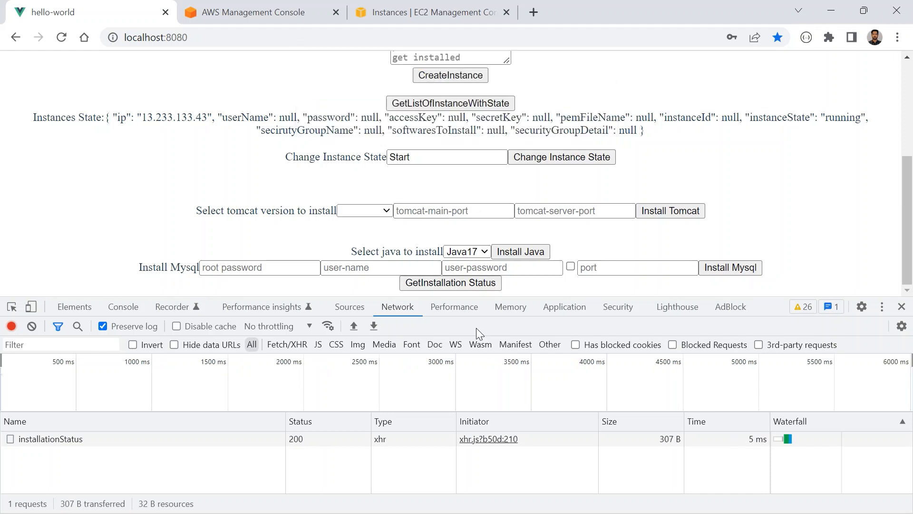
- Poll the Java installation status two more times, dismissing each alert
{"action": "left_click", "coordinate": [457, 285]}
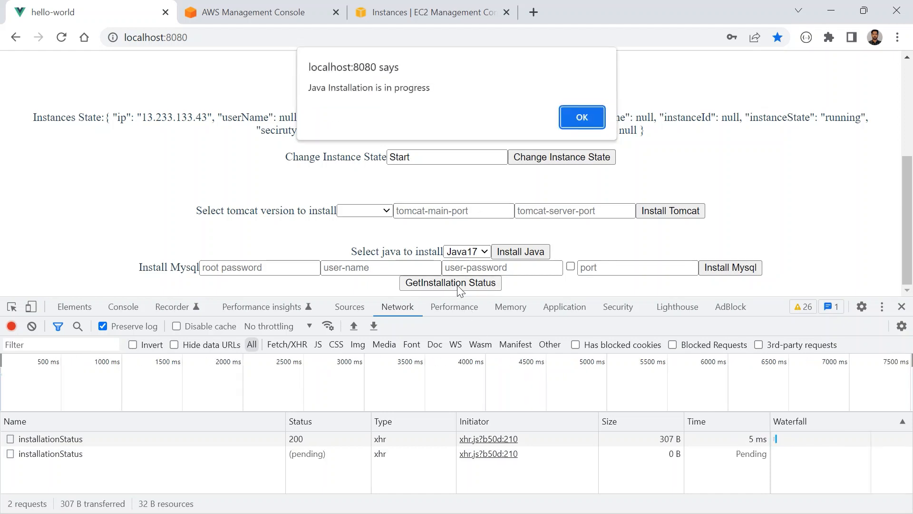
{"action": "left_click", "coordinate": [583, 118]}
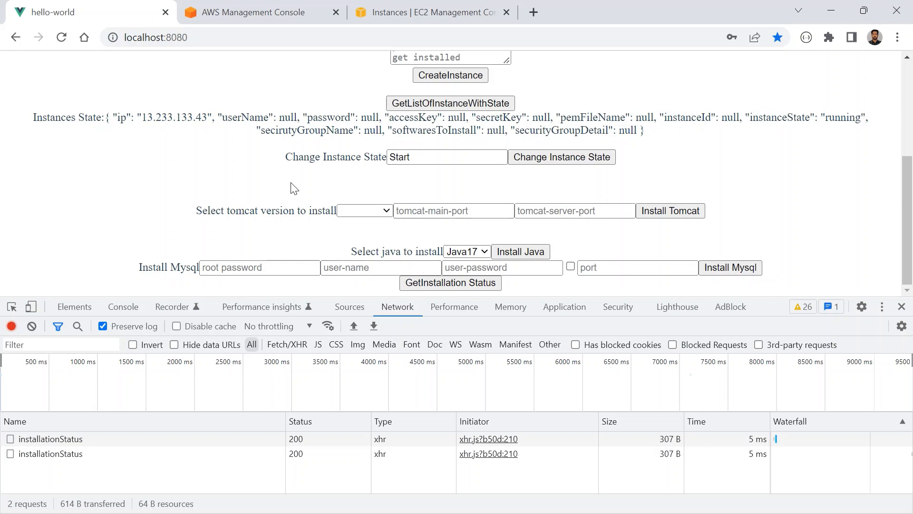
{"action": "scroll", "coordinate": [286, 195], "scroll_direction": "up", "scroll_amount": 4}
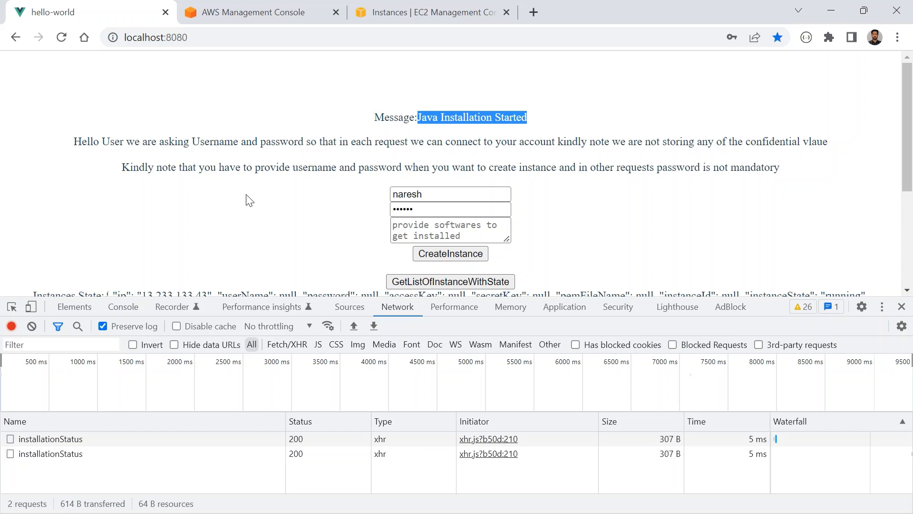
{"action": "scroll", "coordinate": [252, 202], "scroll_direction": "down", "scroll_amount": 4}
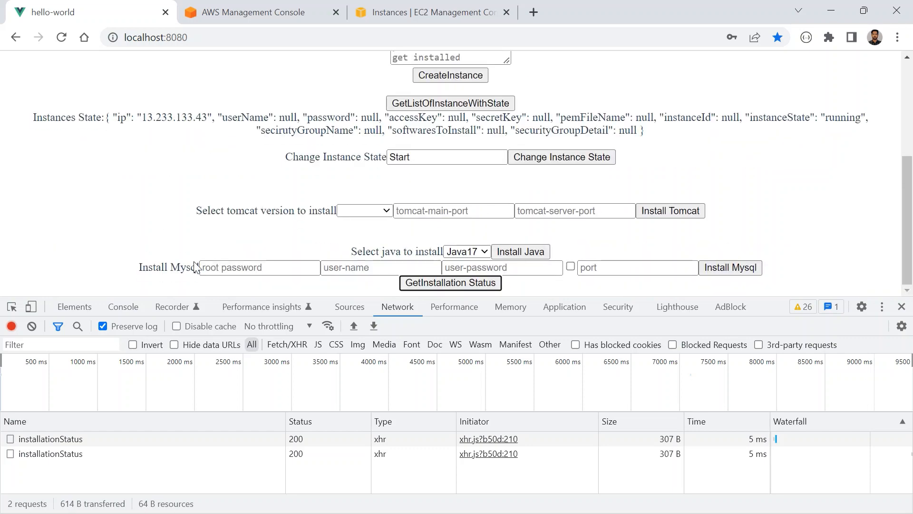
{"action": "left_click", "coordinate": [425, 285]}
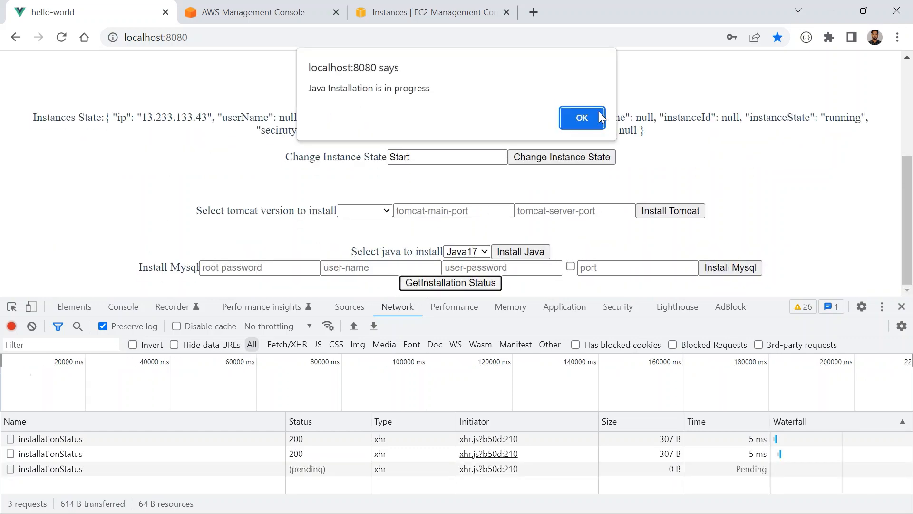
{"action": "left_click", "coordinate": [581, 118]}
{"action": "scroll", "coordinate": [368, 179], "scroll_direction": "down", "scroll_amount": 4}
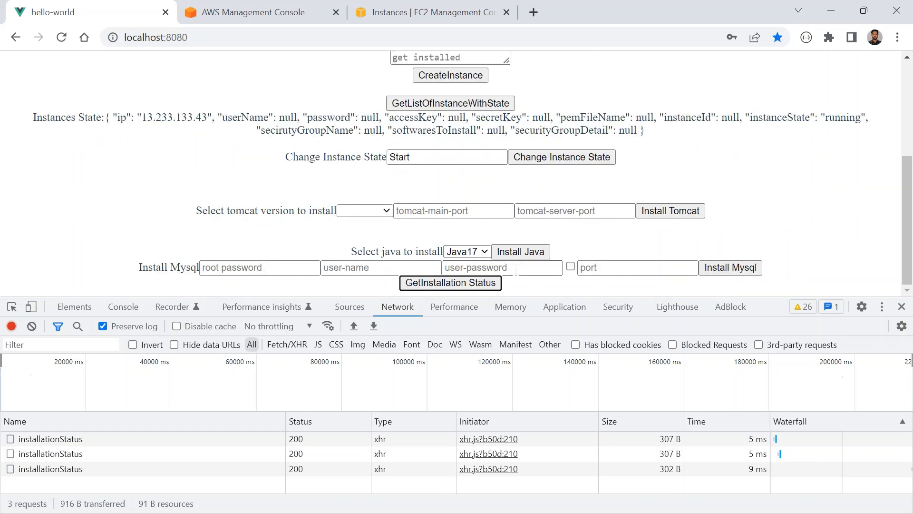
- Request the Java installation status once more, read the alert's text and close it
{"action": "left_click", "coordinate": [456, 285]}
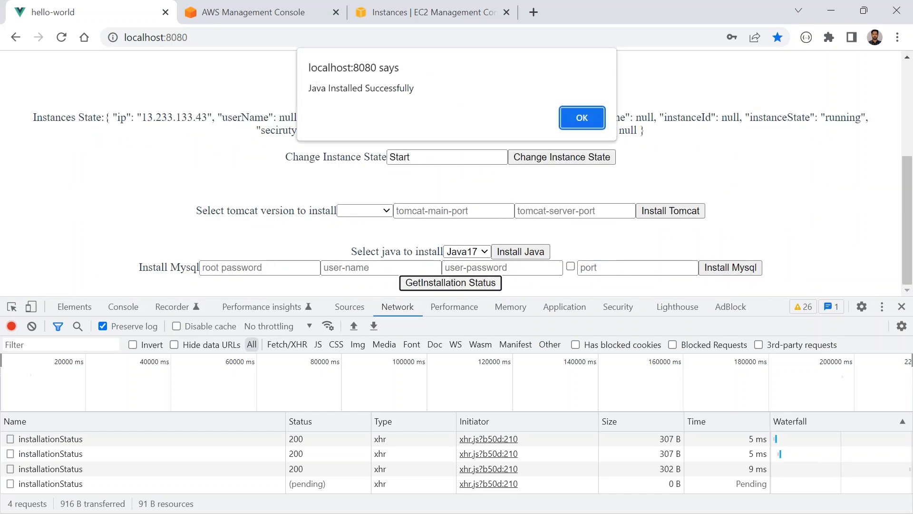
{"action": "left_click_drag", "start_coordinate": [316, 90], "coordinate": [405, 91]}
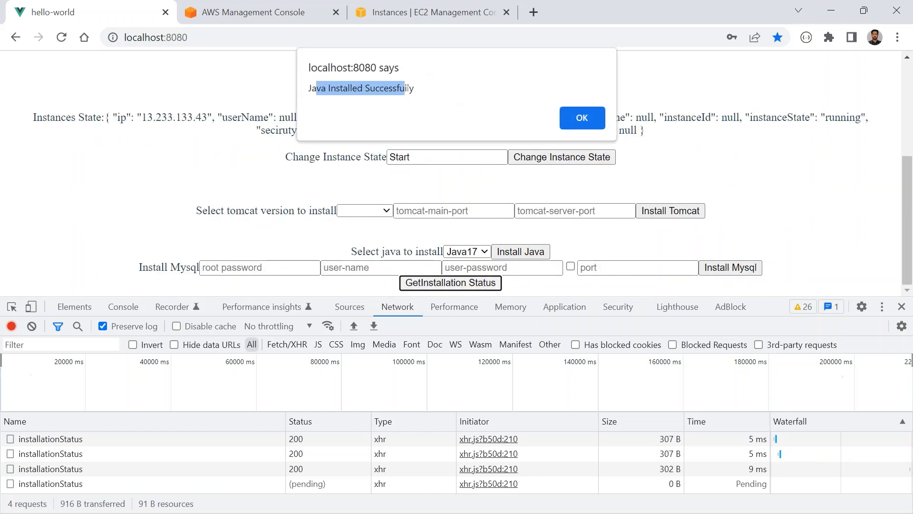
{"action": "left_click", "coordinate": [569, 119]}
{"action": "scroll", "coordinate": [490, 182], "scroll_direction": "up", "scroll_amount": 4}
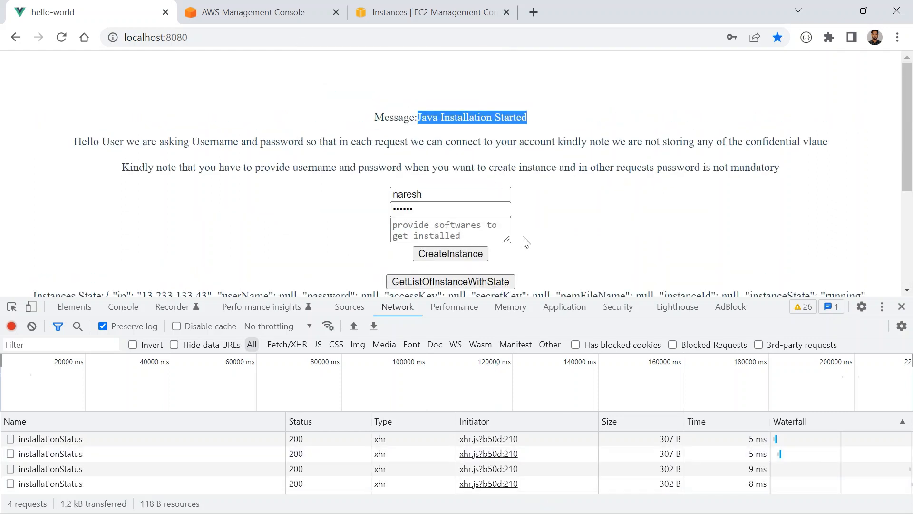
- Switch to the SSH terminal and check the Java compiler and runtime with javac --version and java --version
{"action": "key", "text": "alt+Tab"}
{"action": "key", "text": "alt+Tab"}
{"action": "key", "text": "alt+Tab"}
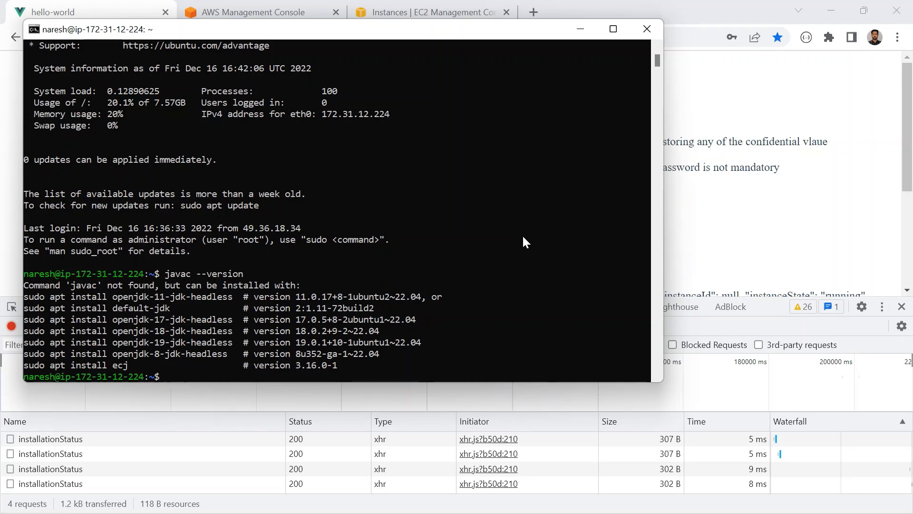
{"action": "left_click", "coordinate": [344, 130]}
{"action": "key", "text": "Return"}
{"action": "key", "text": "Return"}
{"action": "key", "text": "Return"}
{"action": "type", "text": "javac "}
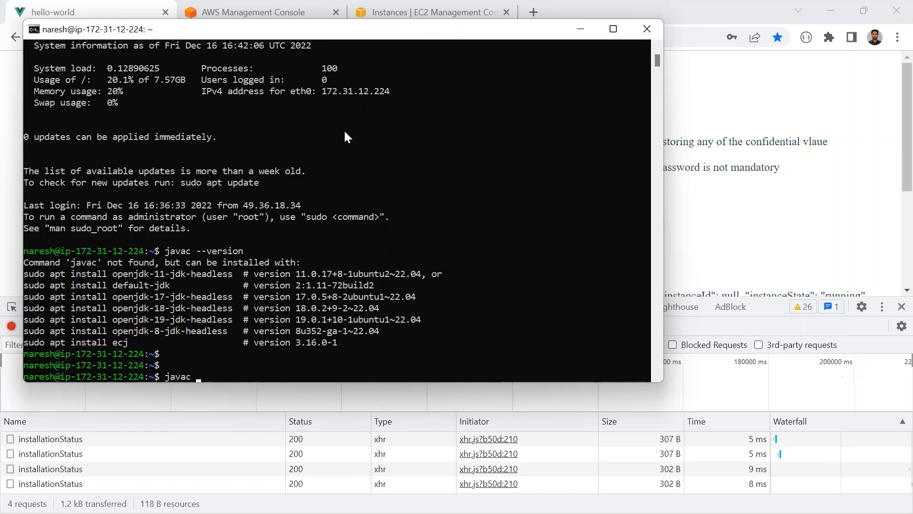
{"action": "type", "text": "--version"}
{"action": "key", "text": "Return"}
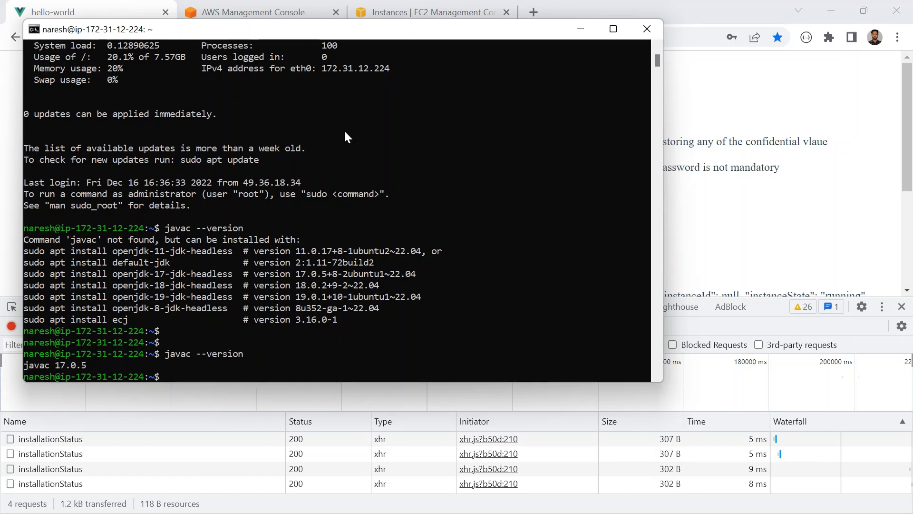
{"action": "type", "text": "java --version"}
{"action": "key", "text": "Return"}
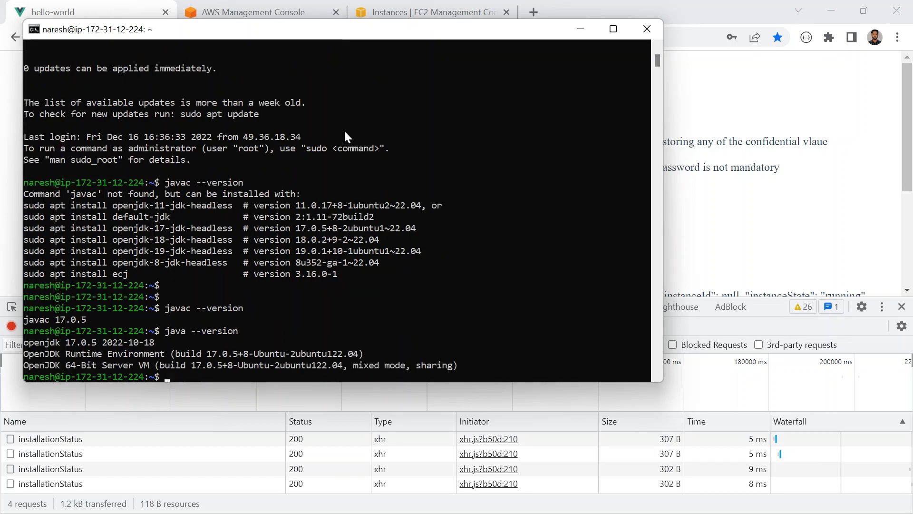
- Return to the hello-world app, clear the network log and start installing Java18
{"action": "key", "text": "alt+Tab"}
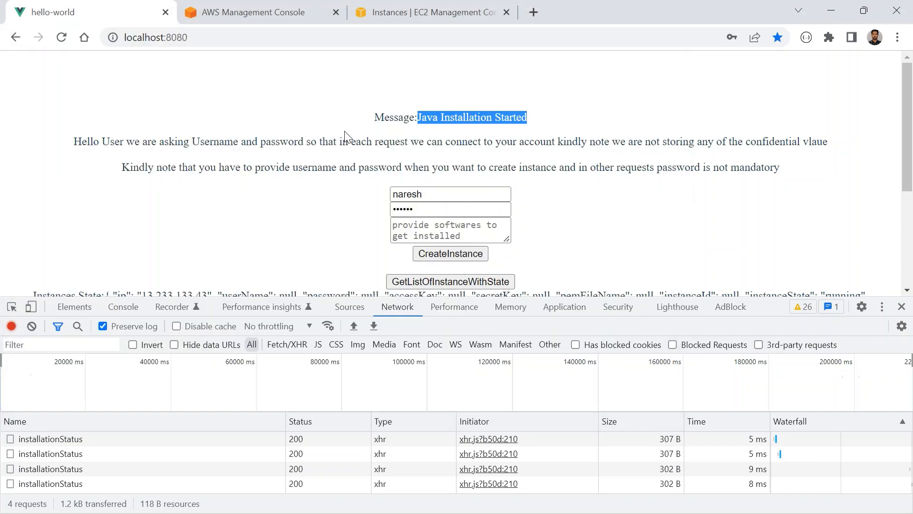
{"action": "left_click", "coordinate": [32, 326]}
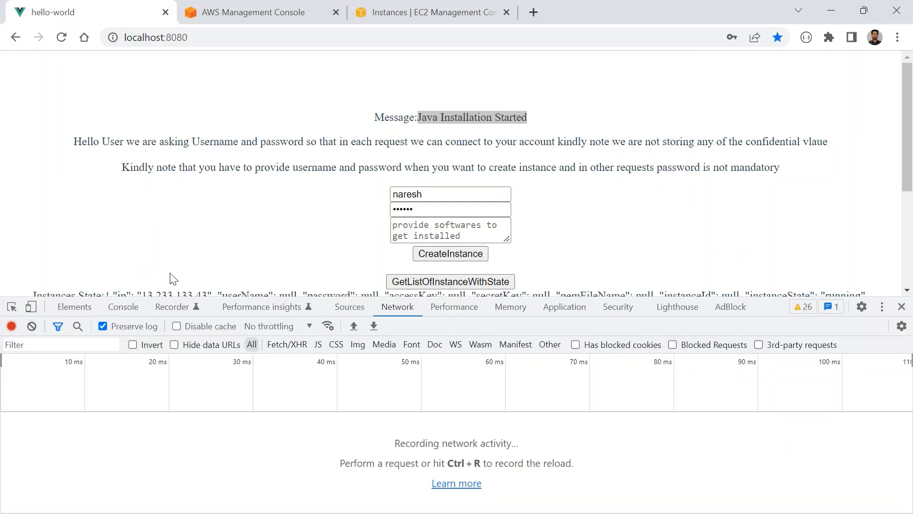
{"action": "scroll", "coordinate": [184, 266], "scroll_direction": "down", "scroll_amount": 3}
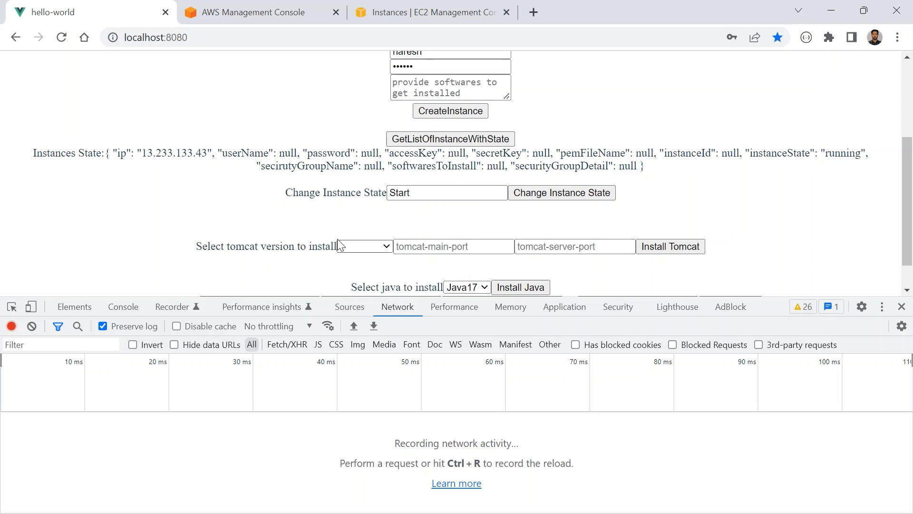
{"action": "scroll", "coordinate": [369, 244], "scroll_direction": "down", "scroll_amount": 1}
{"action": "left_click", "coordinate": [464, 252]}
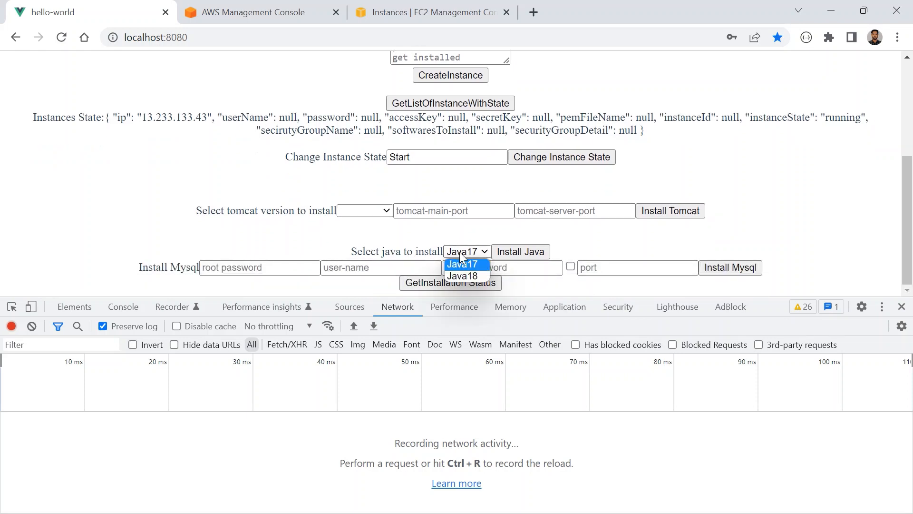
{"action": "left_click", "coordinate": [469, 276]}
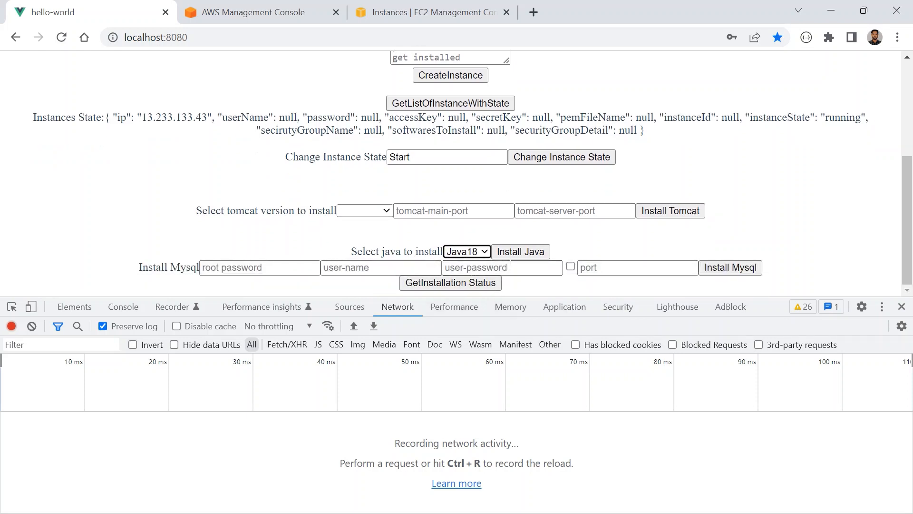
{"action": "left_click", "coordinate": [521, 251]}
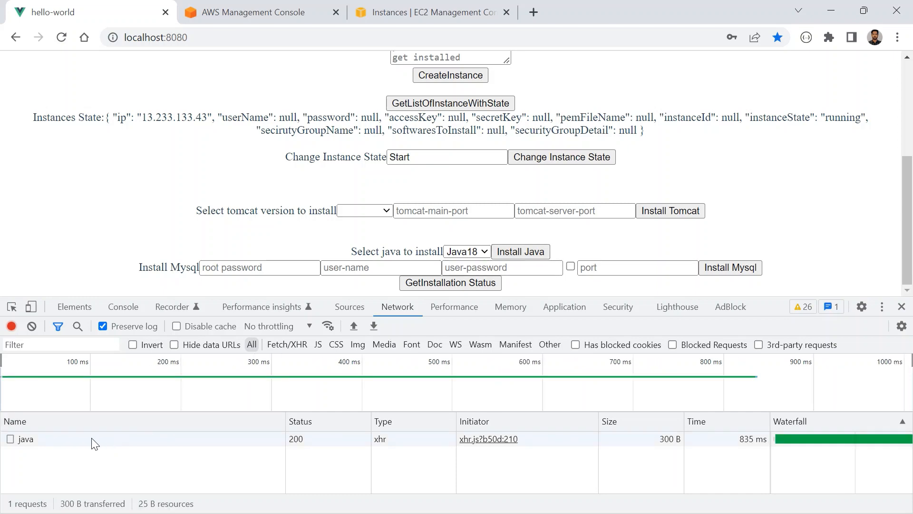
{"action": "scroll", "coordinate": [371, 248], "scroll_direction": "down", "scroll_amount": 3}
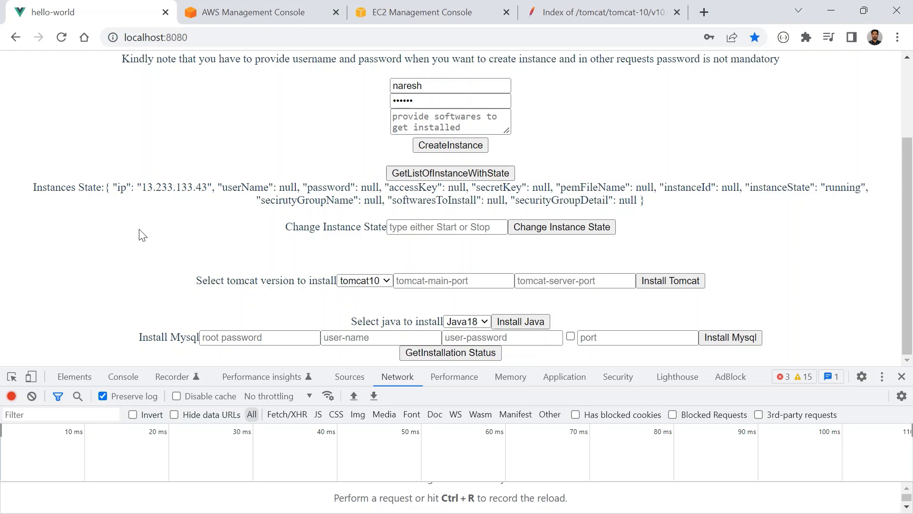
- Open a new Command Prompt and connect over SSH to 13.233.133.43 with the instance's username and account password
{"action": "key", "text": "super"}
{"action": "type", "text": "cmd"}
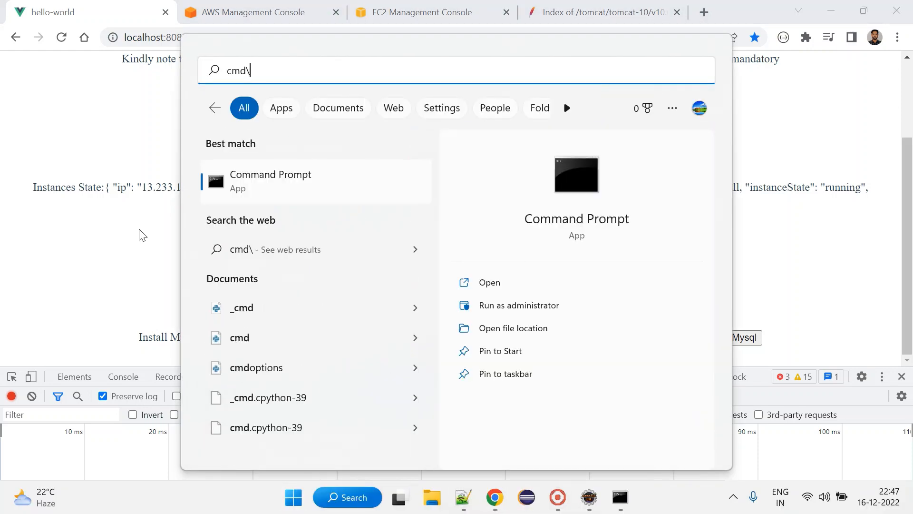
{"action": "key", "text": "Return"}
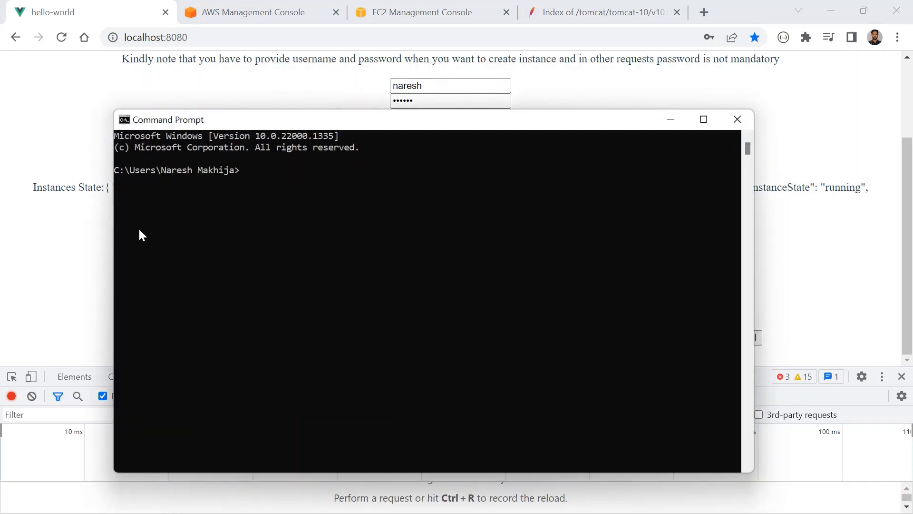
{"action": "type", "text": "ssh naresh@"}
{"action": "key", "text": "ctrl+v"}
{"action": "key", "text": "Return"}
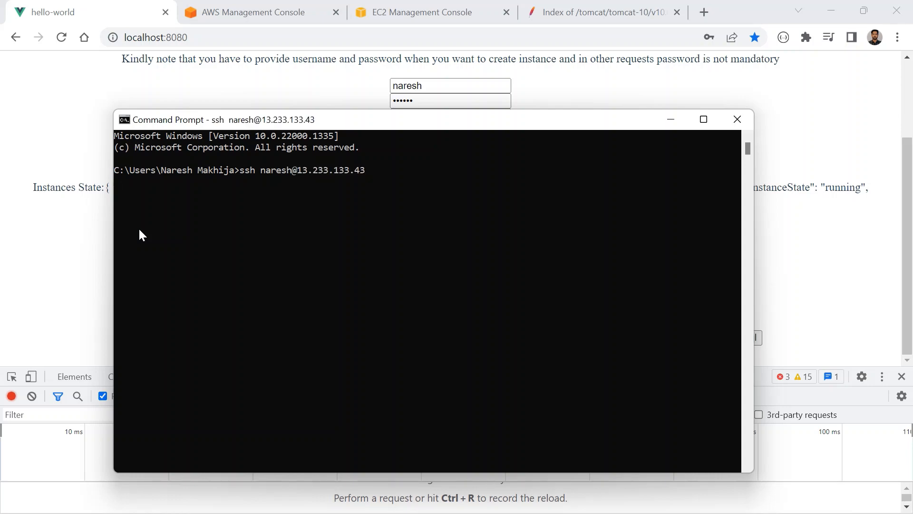
{"action": "key", "text": "Return"}
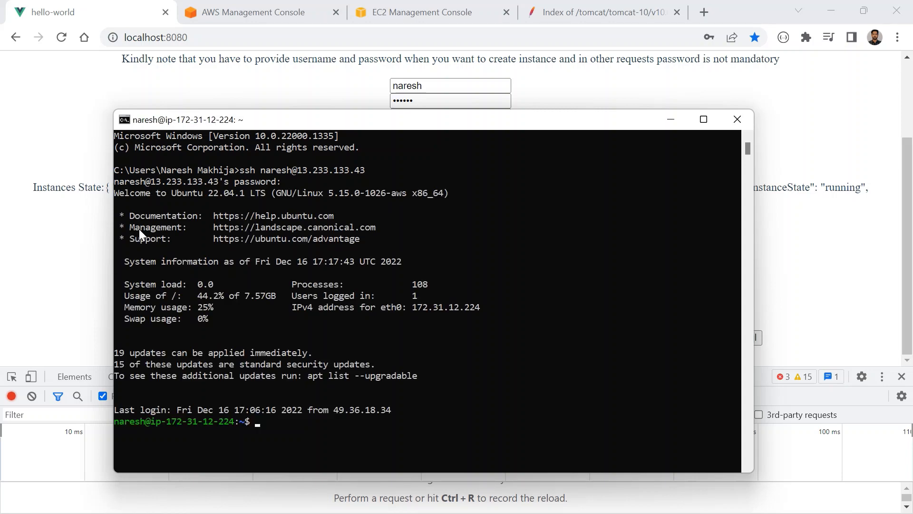
- Run javac --version and java --version in the new SSH session to check the Java upgrade
{"action": "type", "text": "javac --version"}
{"action": "key", "text": "Return"}
{"action": "type", "text": "java "}
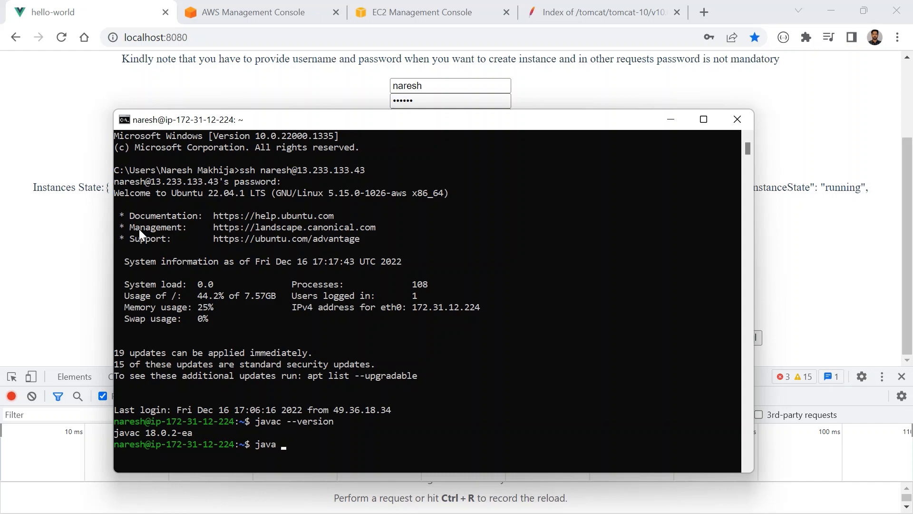
{"action": "type", "text": "--version"}
{"action": "key", "text": "Return"}
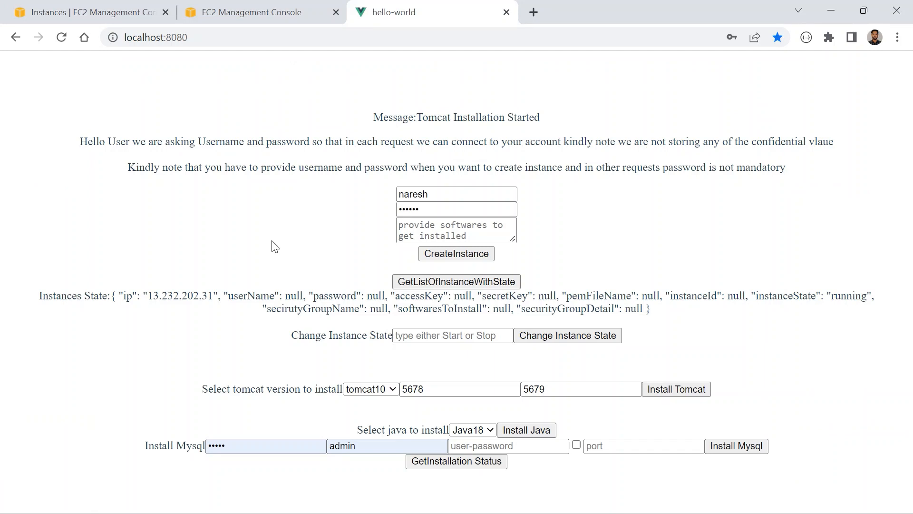
- Highlight the full IP address of the instance in the Instances State text
{"action": "left_click_drag", "start_coordinate": [211, 295], "coordinate": [151, 296]}
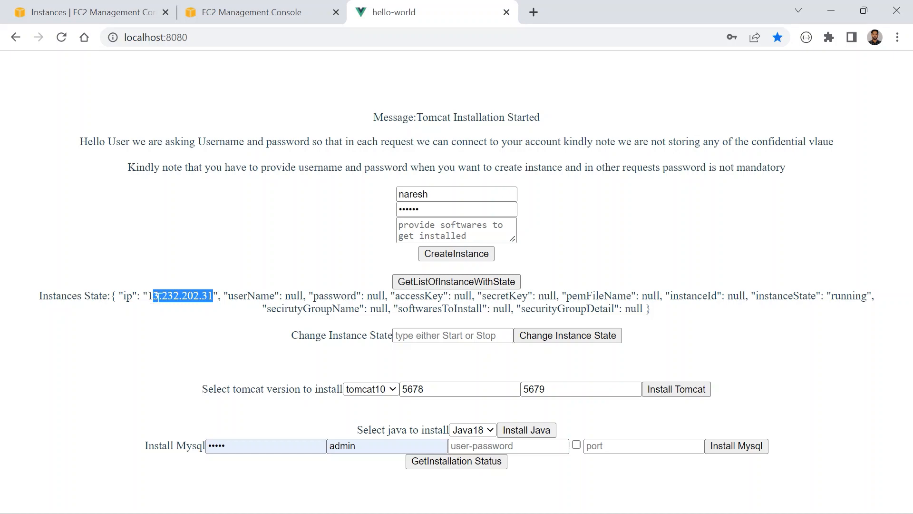
{"action": "left_click", "coordinate": [168, 317]}
{"action": "left_click_drag", "start_coordinate": [149, 295], "coordinate": [213, 296]}
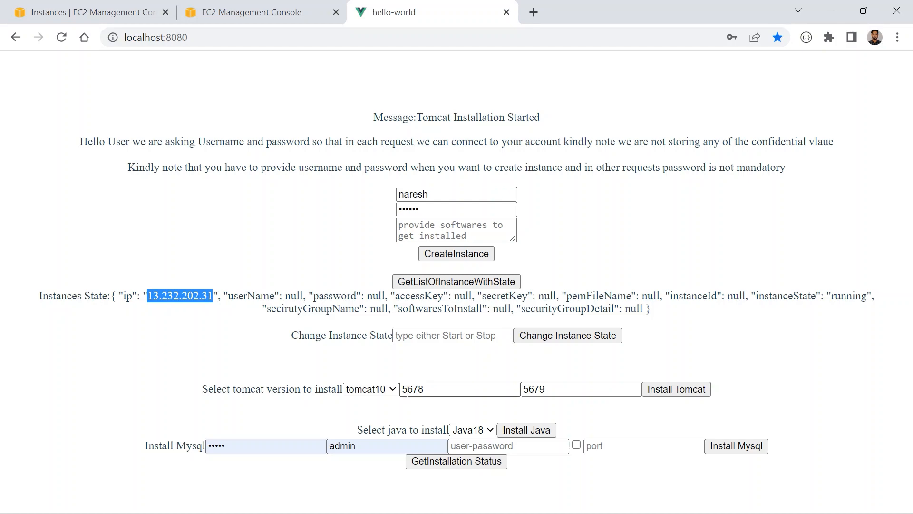
- Replace the Tomcat ports with main port 3456 and server port 3457, and start installing tomcat10
{"action": "left_click", "coordinate": [407, 394]}
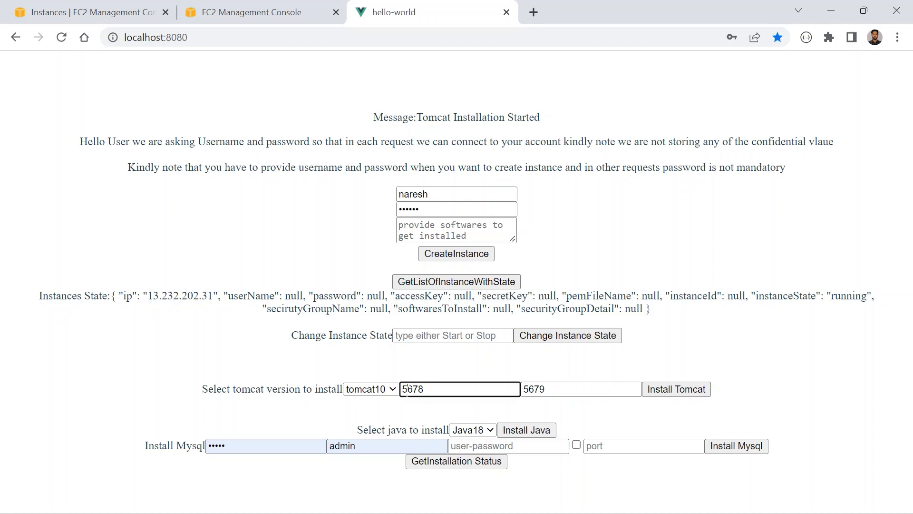
{"action": "double_click", "coordinate": [407, 394]}
{"action": "key", "text": "BackSpace"}
{"action": "double_click", "coordinate": [530, 389]}
{"action": "key", "text": "BackSpace"}
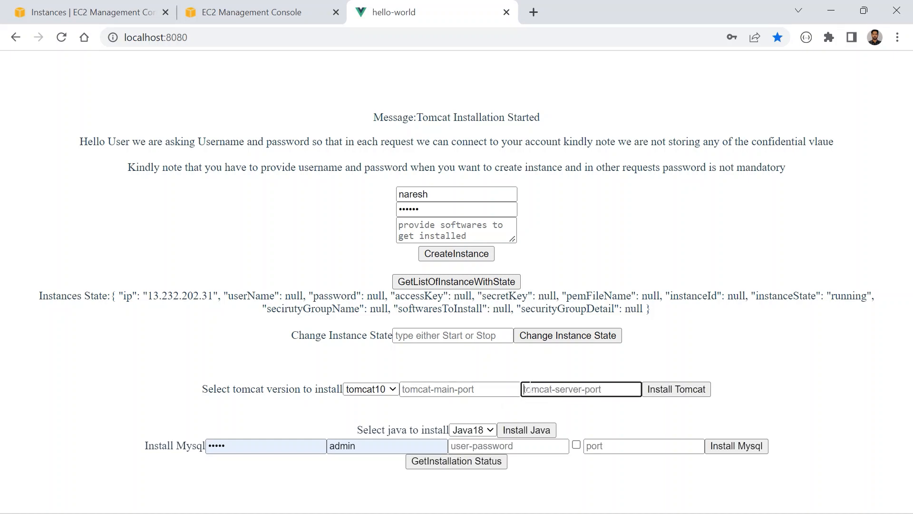
{"action": "left_click", "coordinate": [419, 389]}
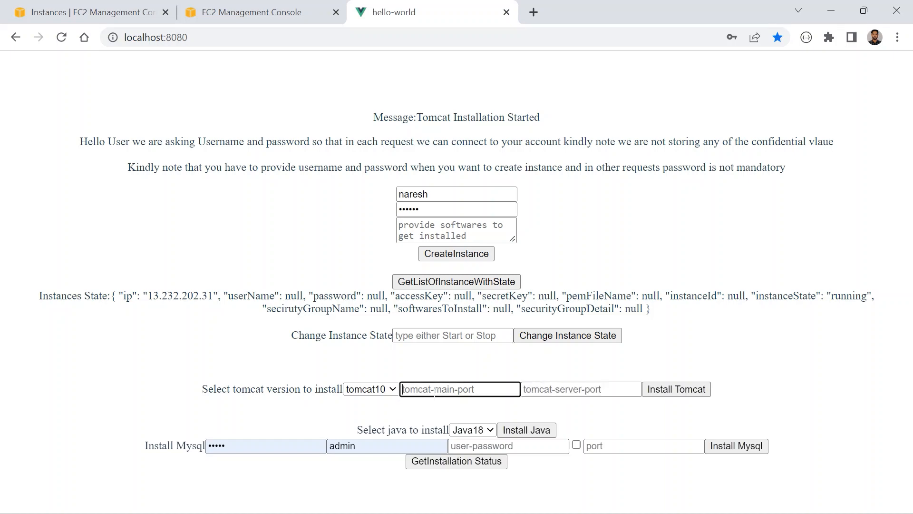
{"action": "type", "text": "3456"}
{"action": "left_click", "coordinate": [577, 391]}
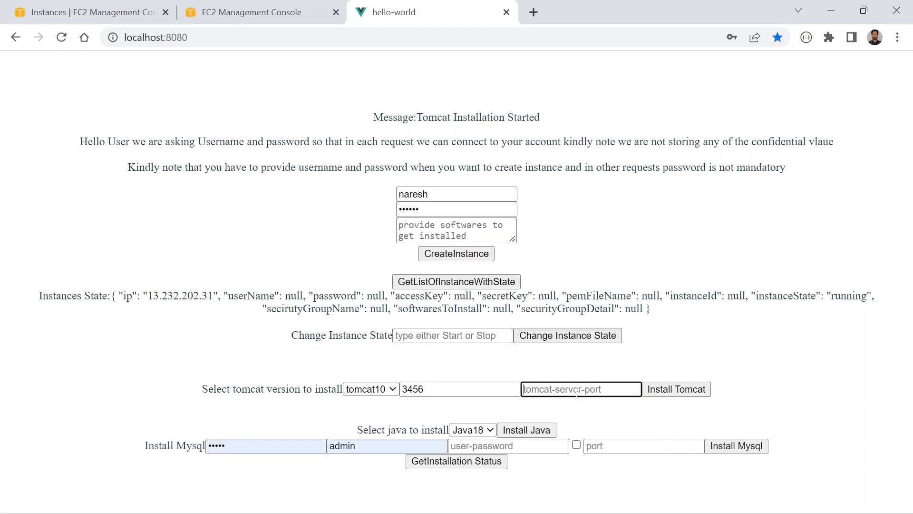
{"action": "type", "text": "3457"}
{"action": "left_click", "coordinate": [664, 395]}
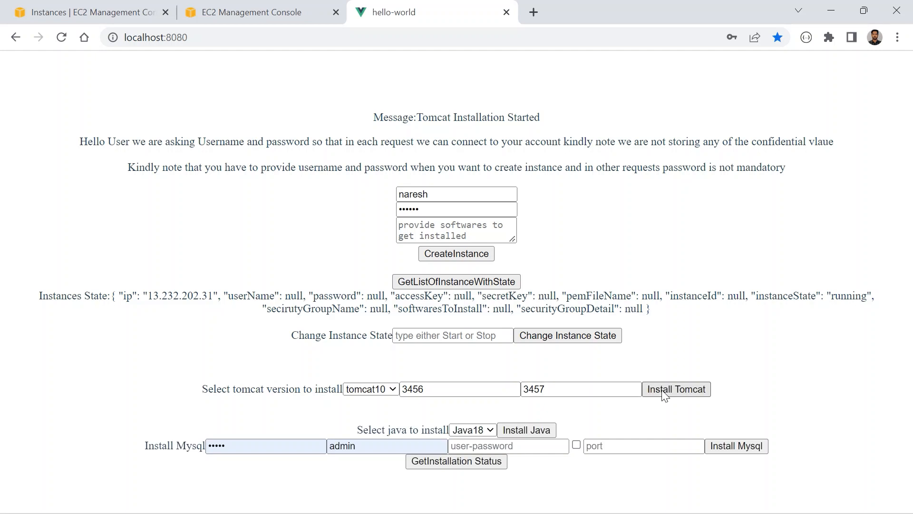
- Check the Tomcat installation status repeatedly, dismissing each alert after reading it
{"action": "left_click", "coordinate": [459, 468]}
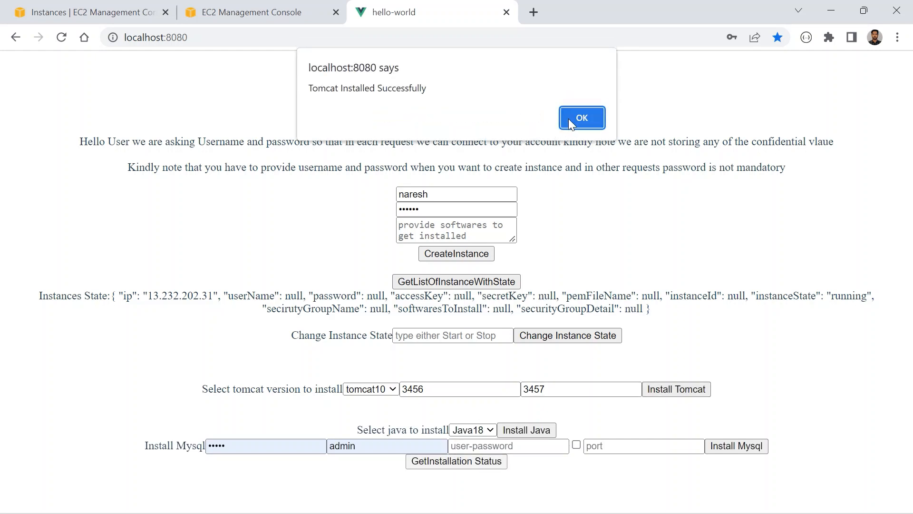
{"action": "left_click", "coordinate": [570, 123]}
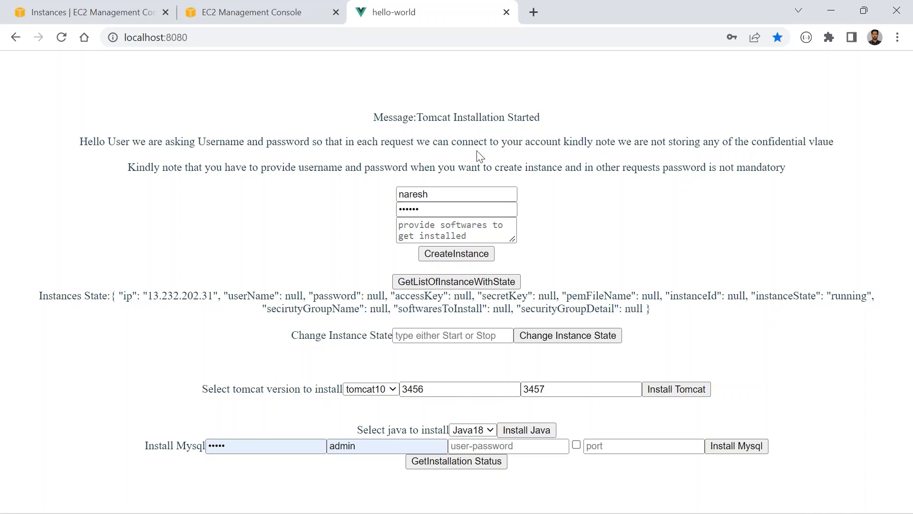
{"action": "left_click_drag", "start_coordinate": [468, 117], "coordinate": [513, 117]}
{"action": "left_click", "coordinate": [464, 462]}
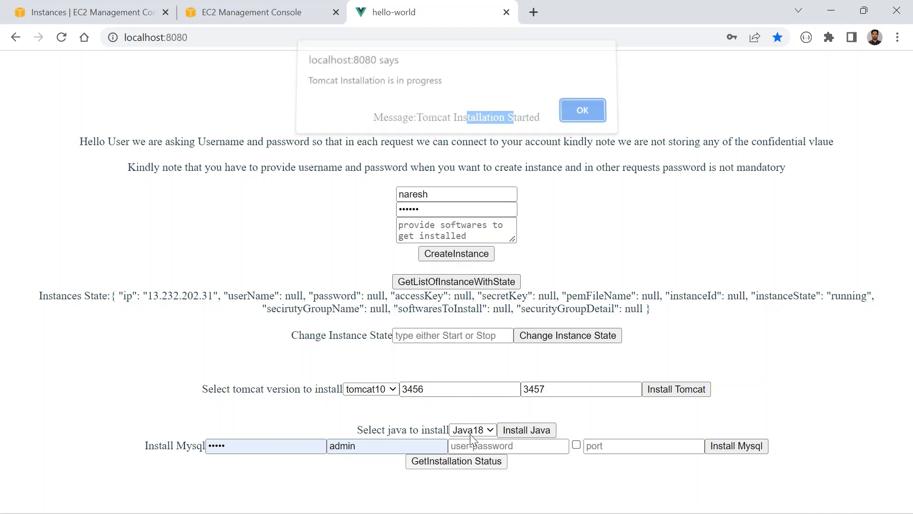
{"action": "left_click", "coordinate": [573, 112]}
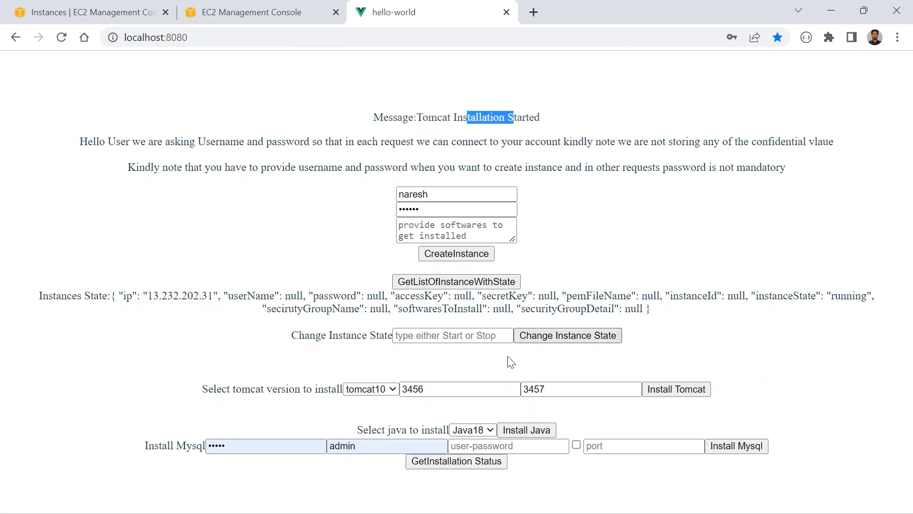
{"action": "left_click", "coordinate": [474, 464]}
{"action": "left_click_drag", "start_coordinate": [338, 88], "coordinate": [427, 89]}
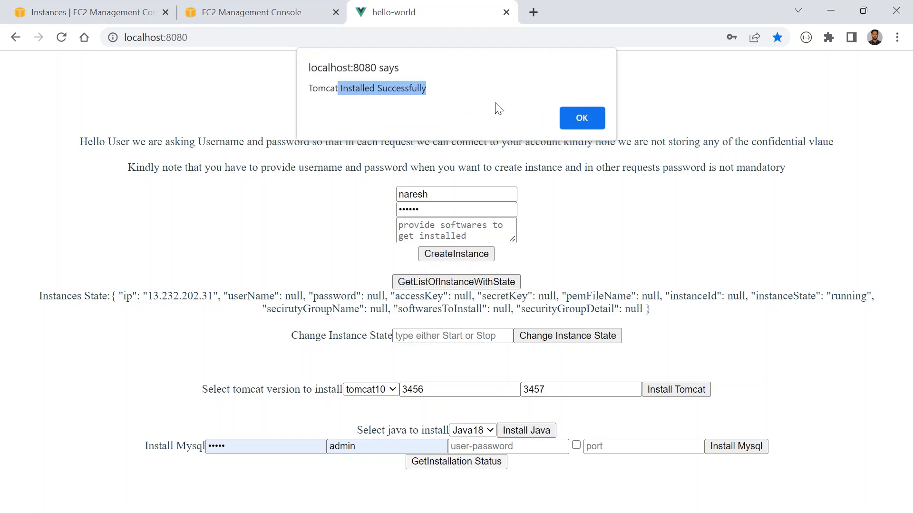
{"action": "left_click", "coordinate": [565, 117]}
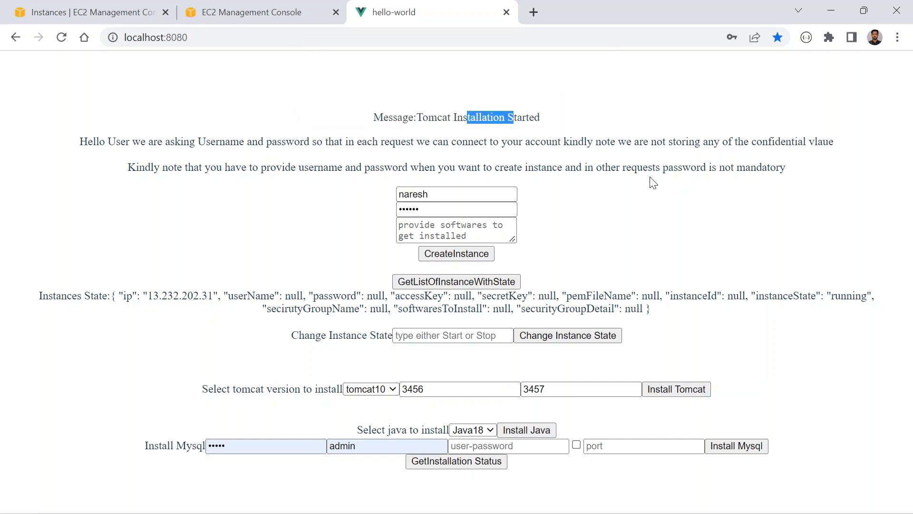
- Copy the instance's IP address 13.232.202.31 from the Instances State text and start an SSH connection to it in the terminal with the instance's username
{"action": "left_click_drag", "start_coordinate": [213, 296], "coordinate": [198, 296]}
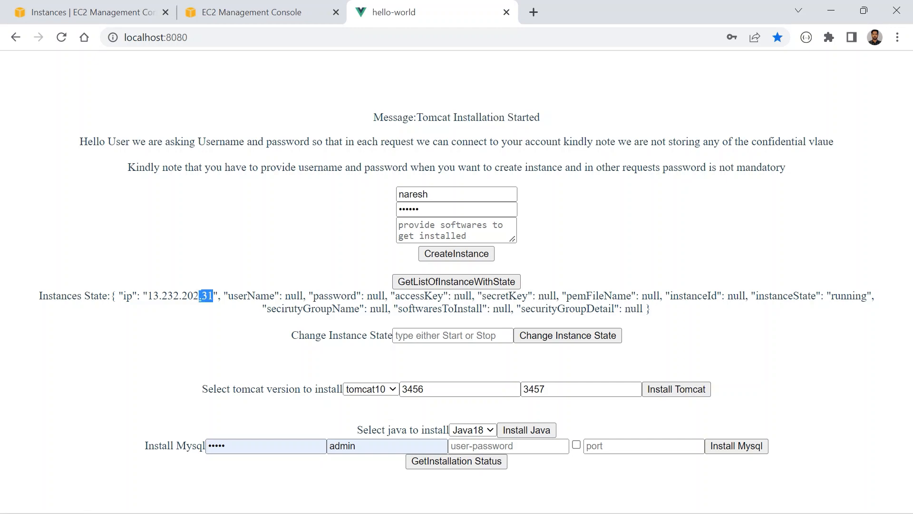
{"action": "left_click", "coordinate": [198, 296]}
{"action": "left_click_drag", "start_coordinate": [148, 295], "coordinate": [213, 296]}
{"action": "key", "text": "ctrl+c"}
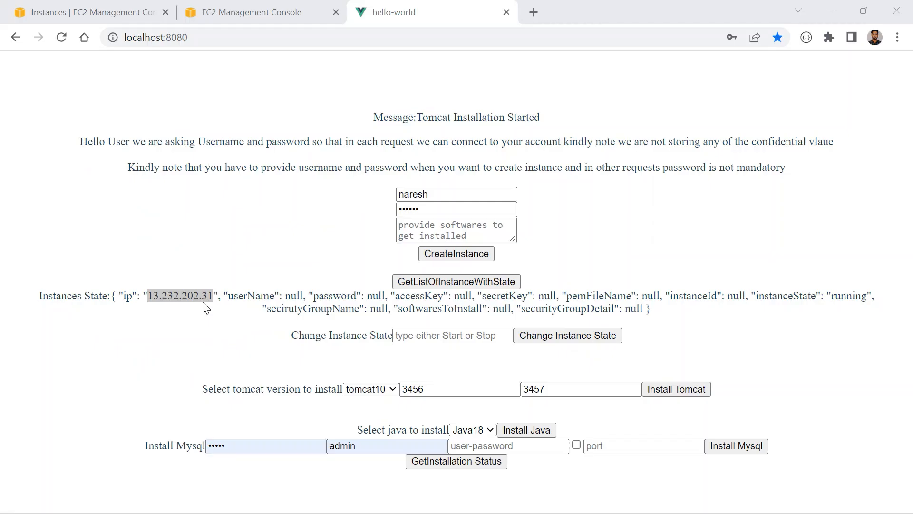
{"action": "key", "text": "alt+Tab"}
{"action": "type", "text": "ssh naresh"}
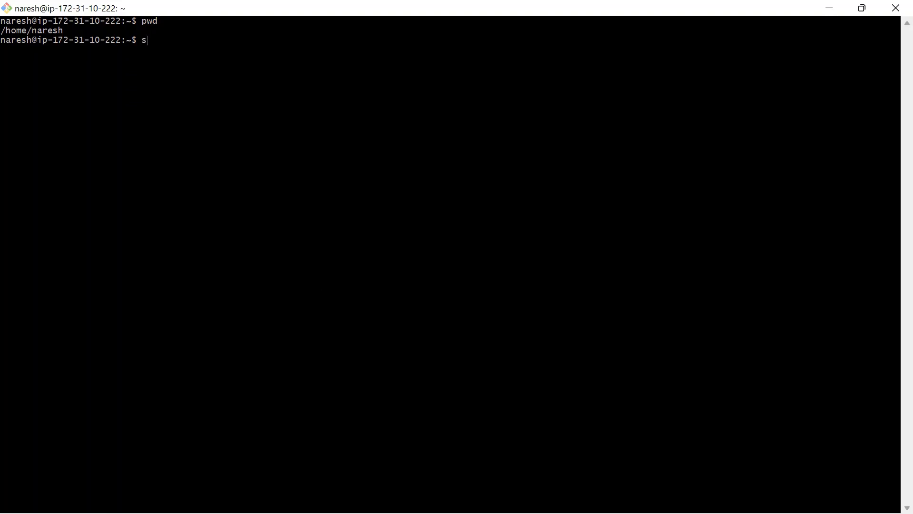
{"action": "type", "text": "@"}
{"action": "right_click", "coordinate": [419, 116]}
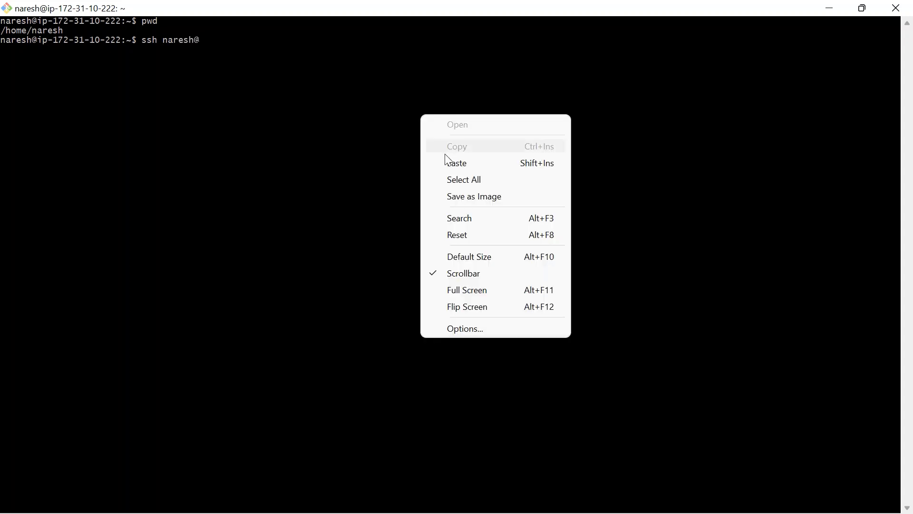
{"action": "left_click", "coordinate": [443, 162]}
{"action": "key", "text": "Return"}
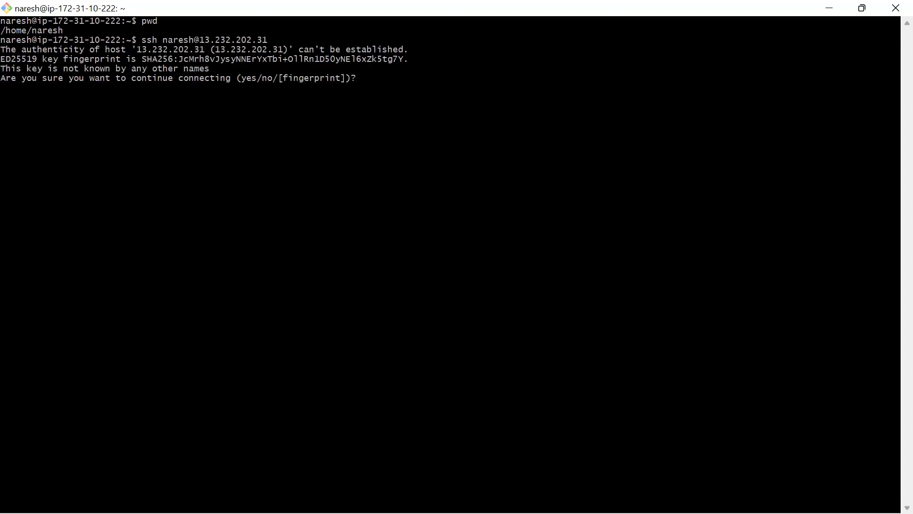
- Accept the host's key fingerprint with yes and log in with the account password
{"action": "type", "text": "yes"}
{"action": "key", "text": "Return"}
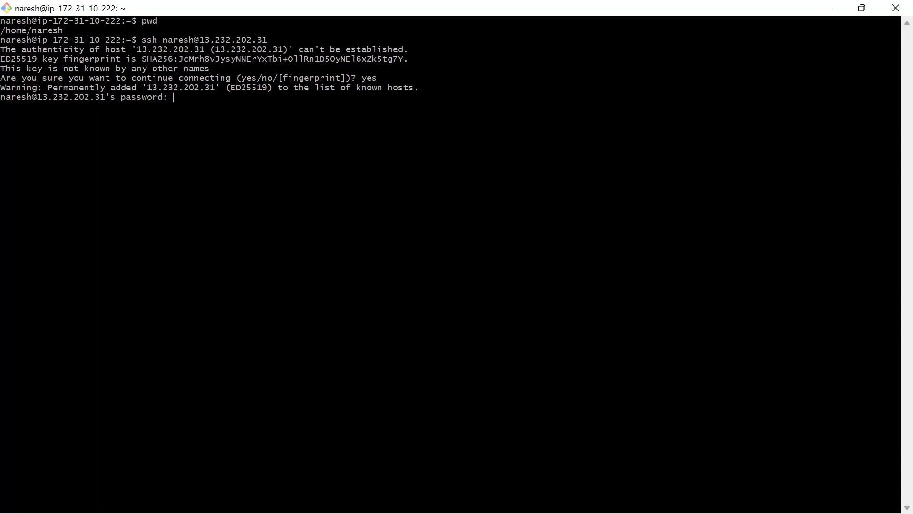
{"action": "key", "text": "Return"}
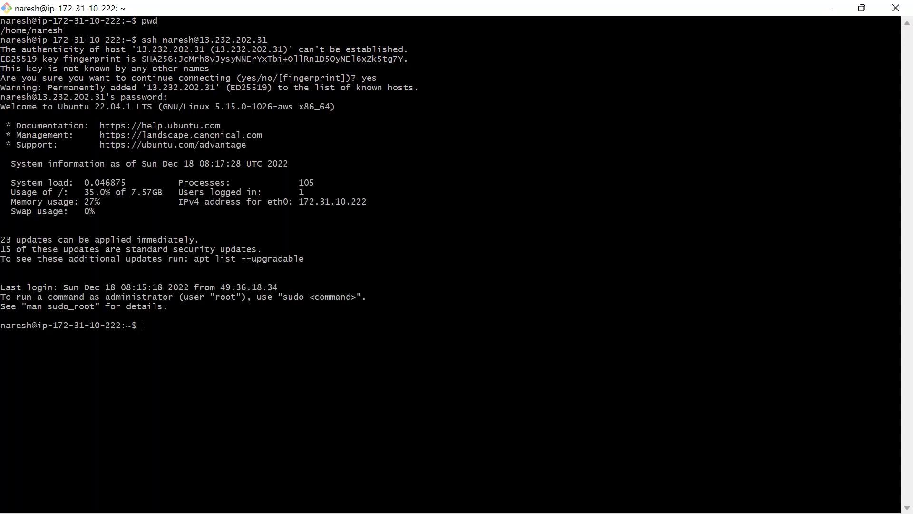
- Run pwd and ls in the SSH session and examine the Tomcat files in the home directory
{"action": "type", "text": "p"}
{"action": "type", "text": "wd"}
{"action": "key", "text": "Return"}
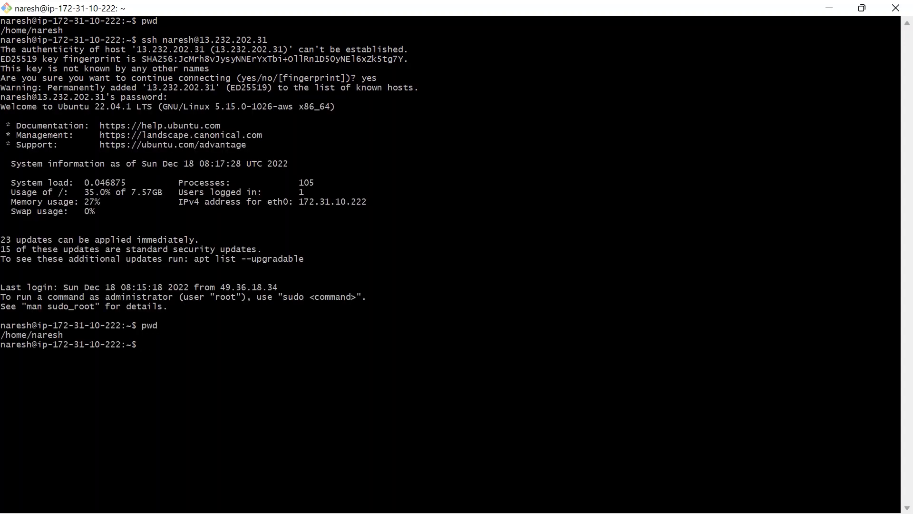
{"action": "type", "text": "ls"}
{"action": "key", "text": "Return"}
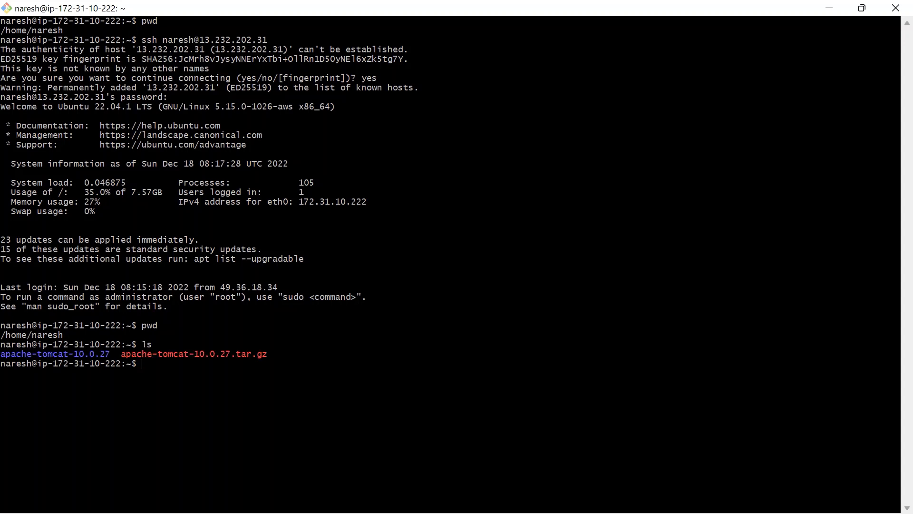
{"action": "left_click_drag", "start_coordinate": [156, 354], "coordinate": [211, 360]}
{"action": "left_click", "coordinate": [166, 360]}
- Return to the hello-world app and review the Tomcat and Java versions offered for installation
{"action": "key", "text": "alt+Tab"}
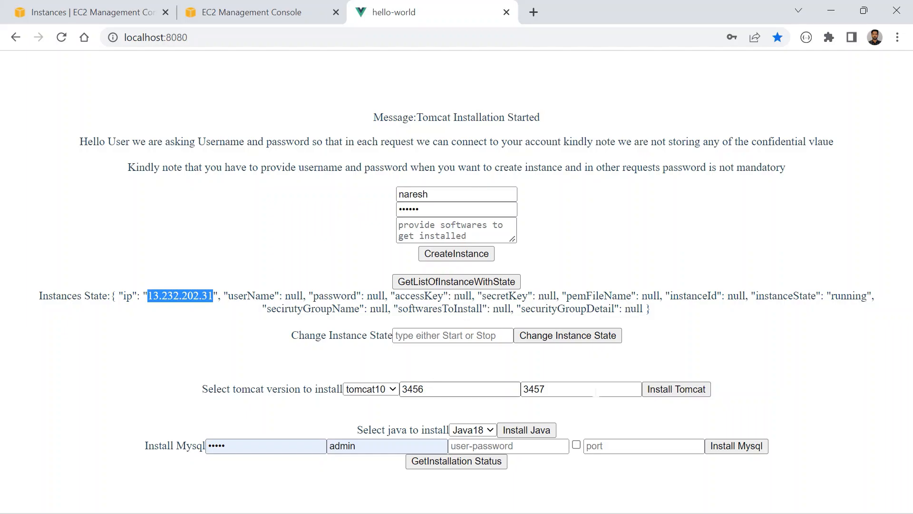
{"action": "left_click", "coordinate": [133, 348]}
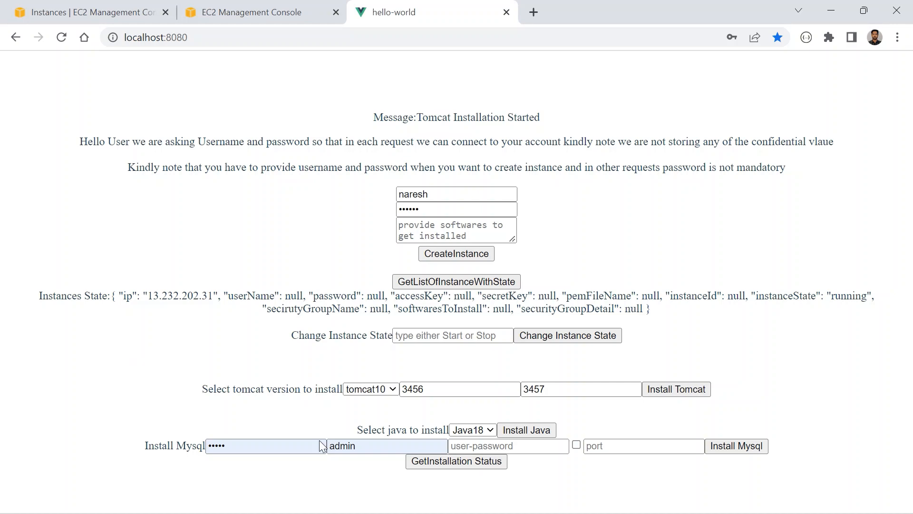
{"action": "left_click", "coordinate": [385, 389]}
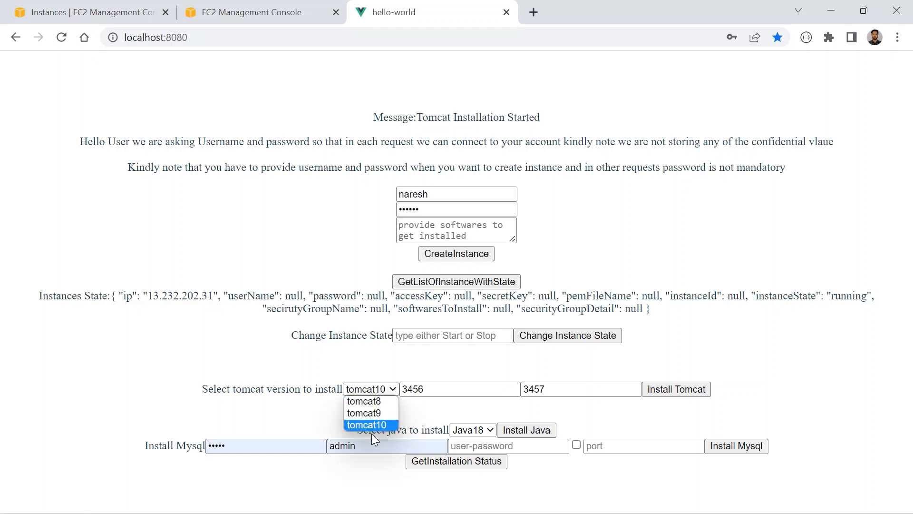
{"action": "left_click", "coordinate": [481, 430]}
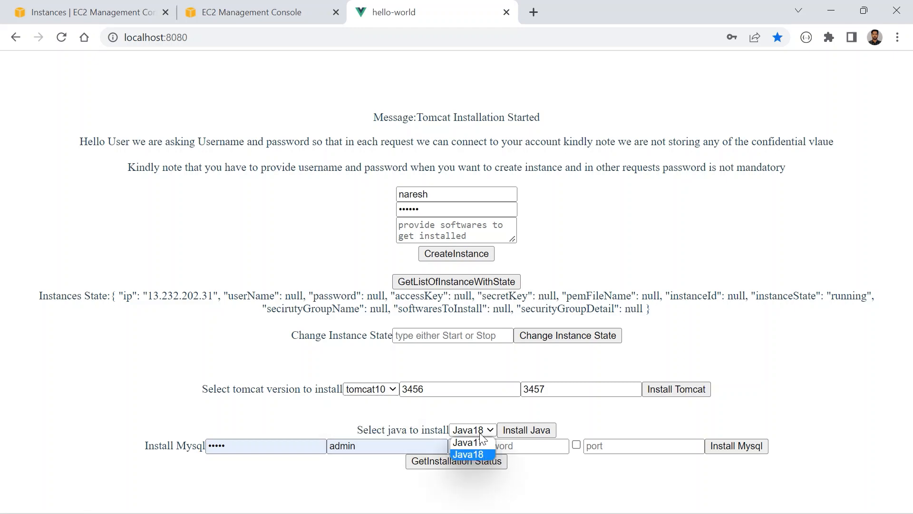
{"action": "left_click", "coordinate": [291, 428]}
{"action": "left_click", "coordinate": [359, 391]}
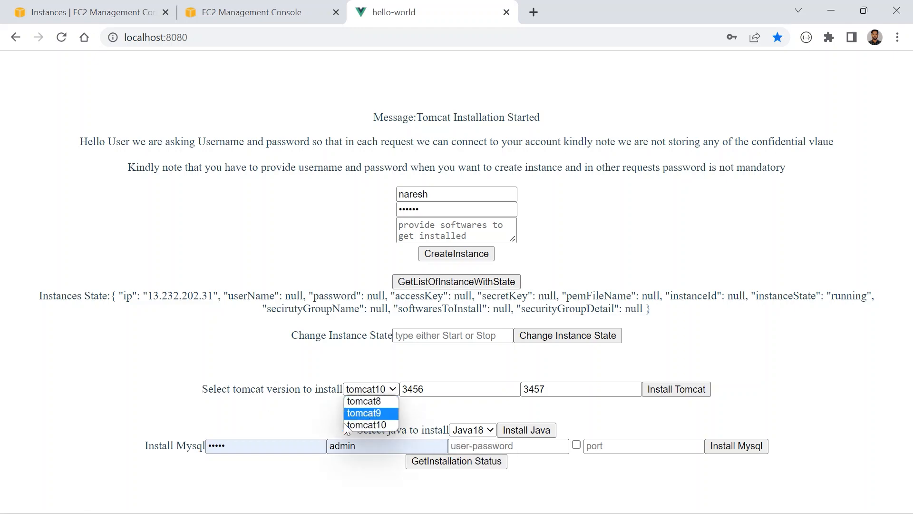
{"action": "left_click", "coordinate": [248, 423]}
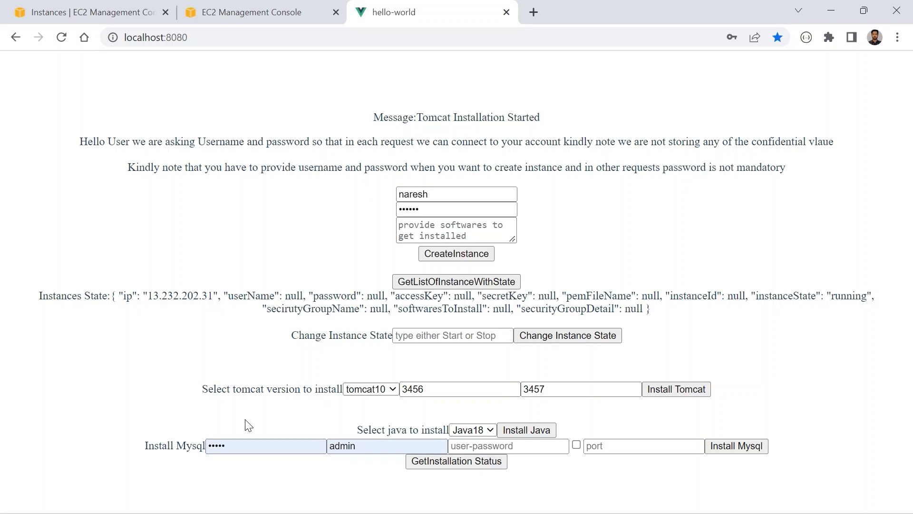
- Switch back to the SSH terminal, list the home directory and change into apache-tomcat-10.0.27/bin
{"action": "key", "text": "alt+Tab"}
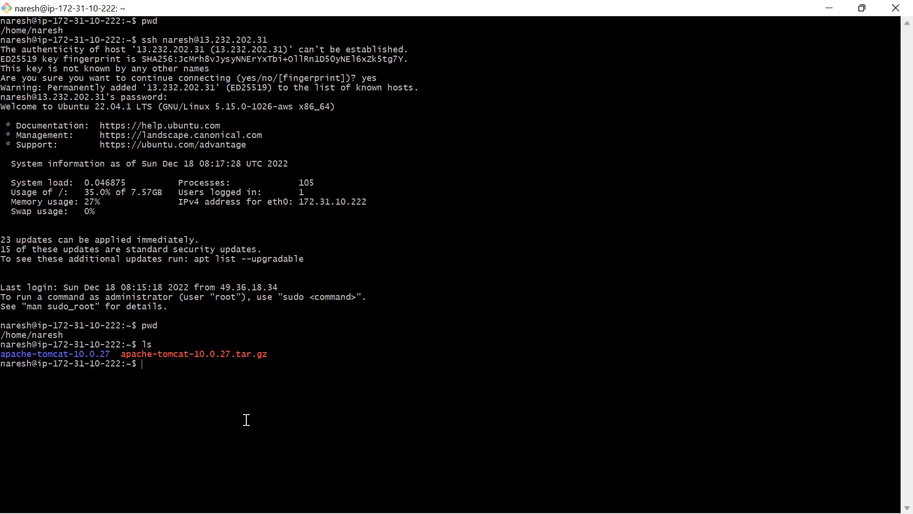
{"action": "type", "text": "ls"}
{"action": "key", "text": "Return"}
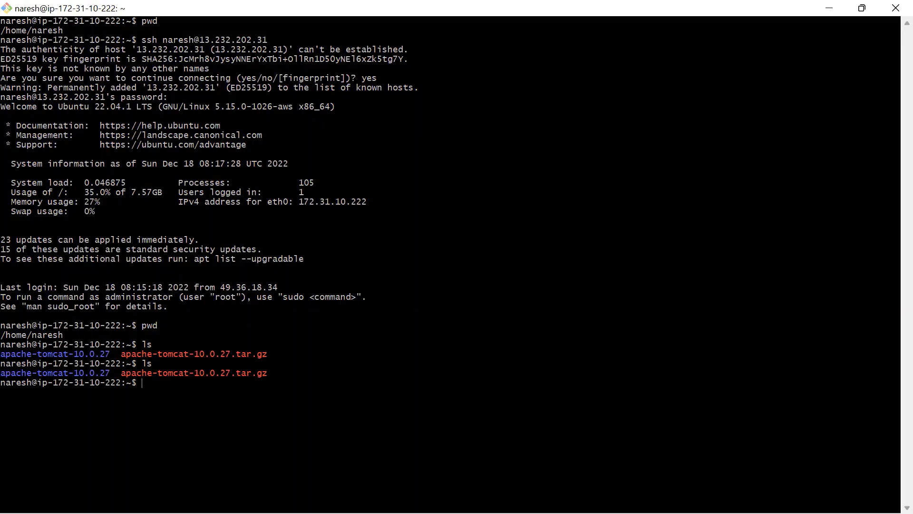
{"action": "type", "text": "cd ap"}
{"action": "key", "text": "Tab"}
{"action": "key", "text": "Return"}
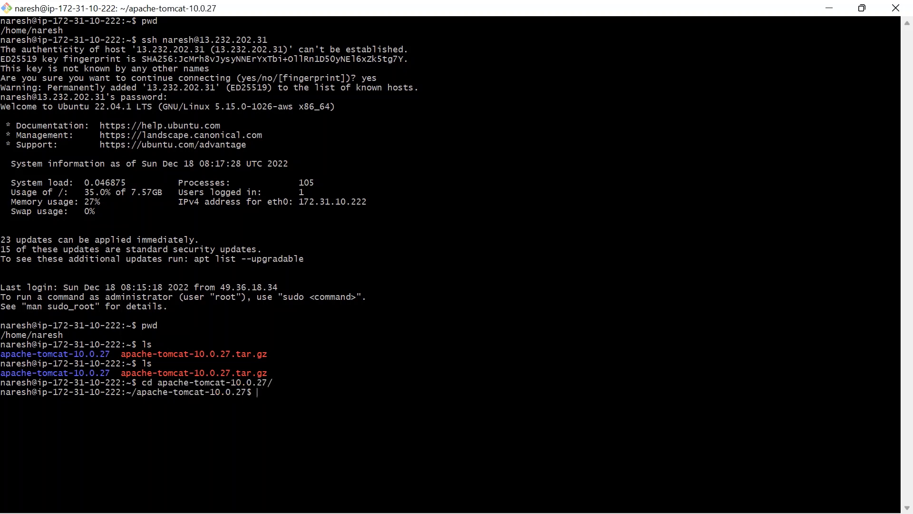
{"action": "type", "text": "cd bin/"}
{"action": "key", "text": "Return"}
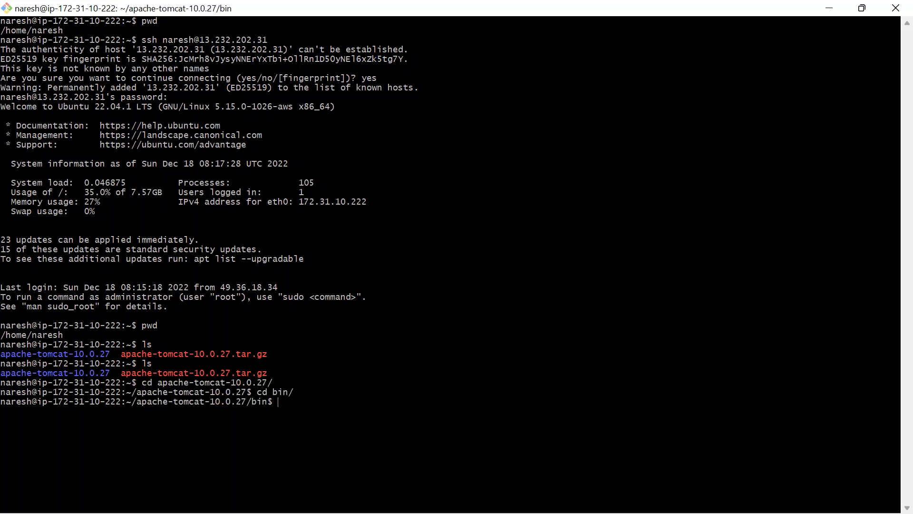
- Start the Tomcat server by running sh startup.sh
{"action": "type", "text": "sh startup.sh"}
{"action": "key", "text": "Return"}
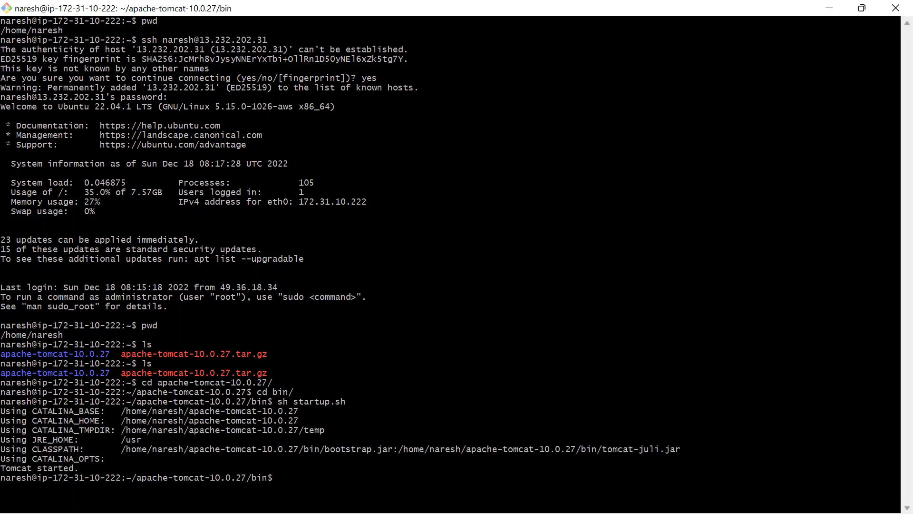
- Switch to the browser, show the Apache Tomcat/10.0.27 page and highlight port 3456 in its address
{"action": "key", "text": "alt+Tab"}
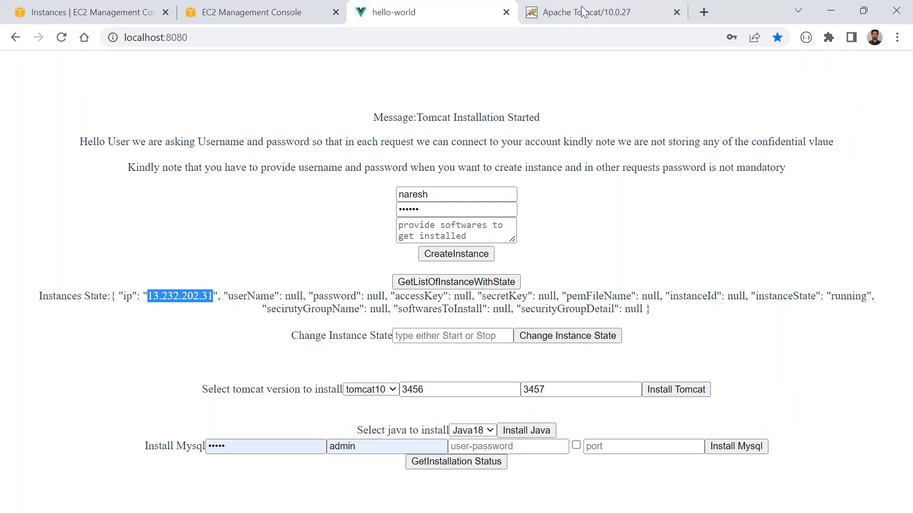
{"action": "left_click", "coordinate": [585, 13]}
{"action": "left_click", "coordinate": [254, 37]}
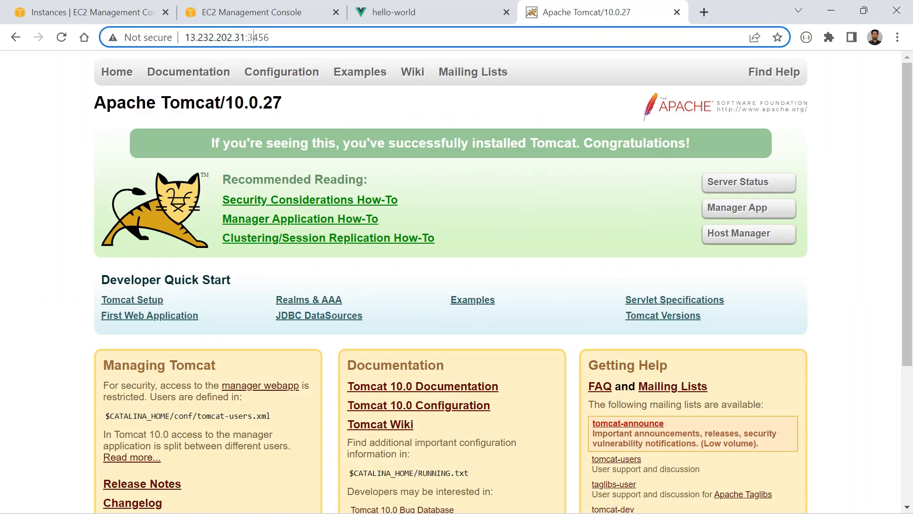
{"action": "double_click", "coordinate": [254, 37]}
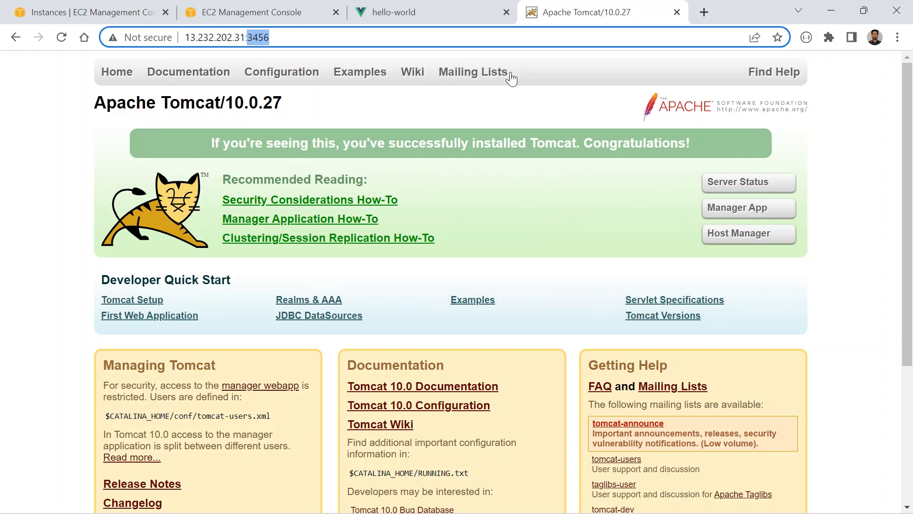
- Review the Tomcat version and main port in the hello-world app, the startup output in the SSH terminal, and the Tomcat page in the browser
{"action": "left_click", "coordinate": [428, 13]}
{"action": "left_click", "coordinate": [392, 389]}
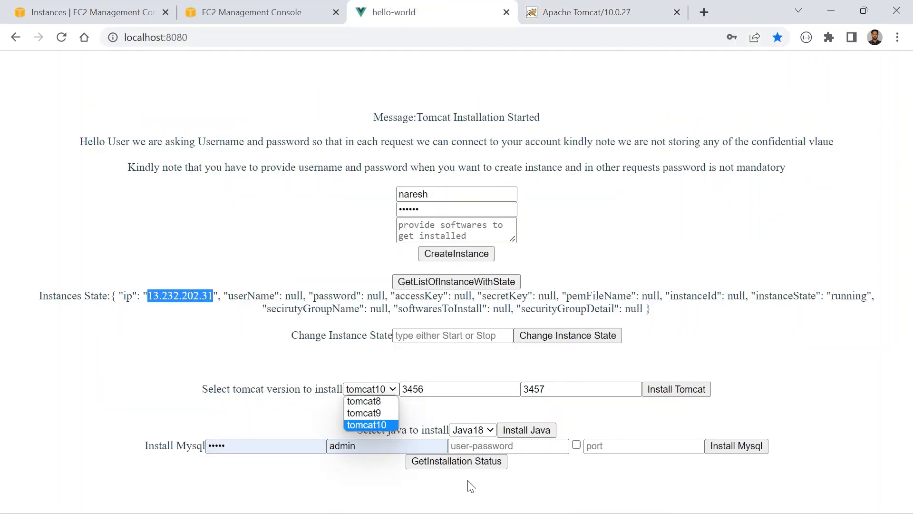
{"action": "left_click", "coordinate": [418, 390]}
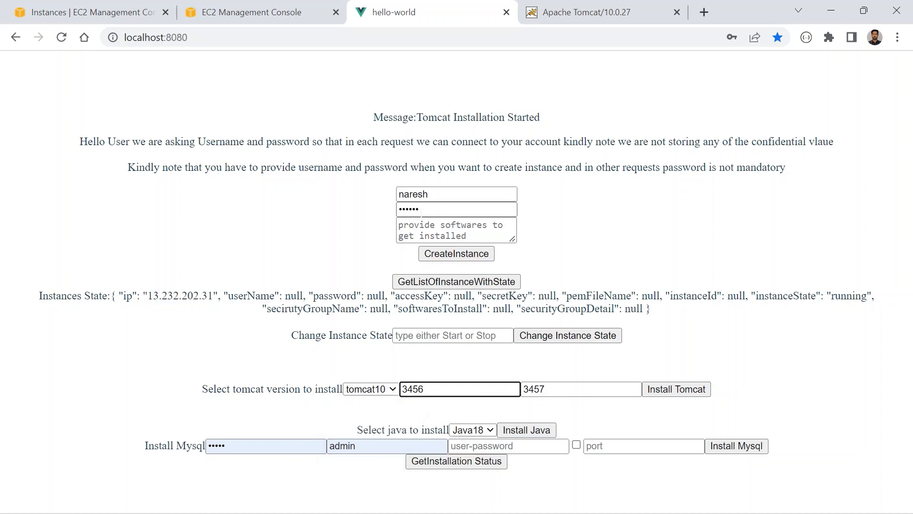
{"action": "key", "text": "alt+Tab"}
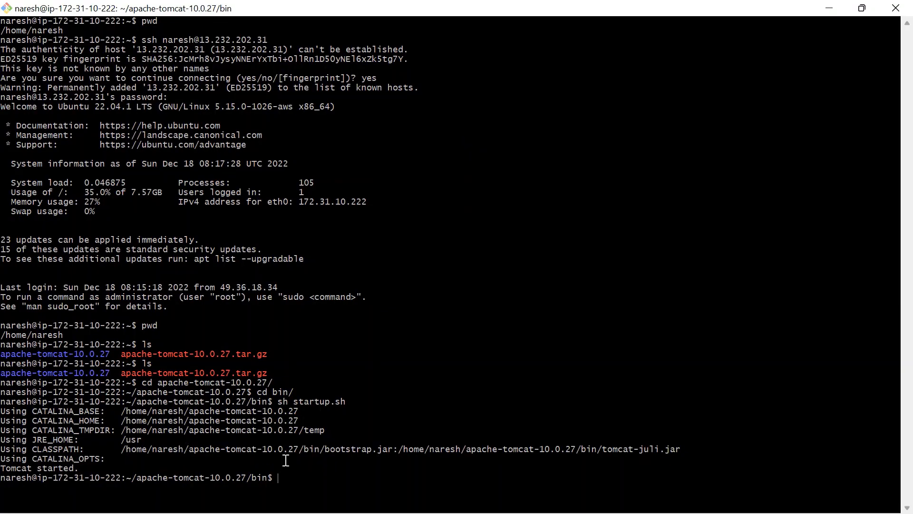
{"action": "left_click_drag", "start_coordinate": [284, 481], "coordinate": [139, 468]}
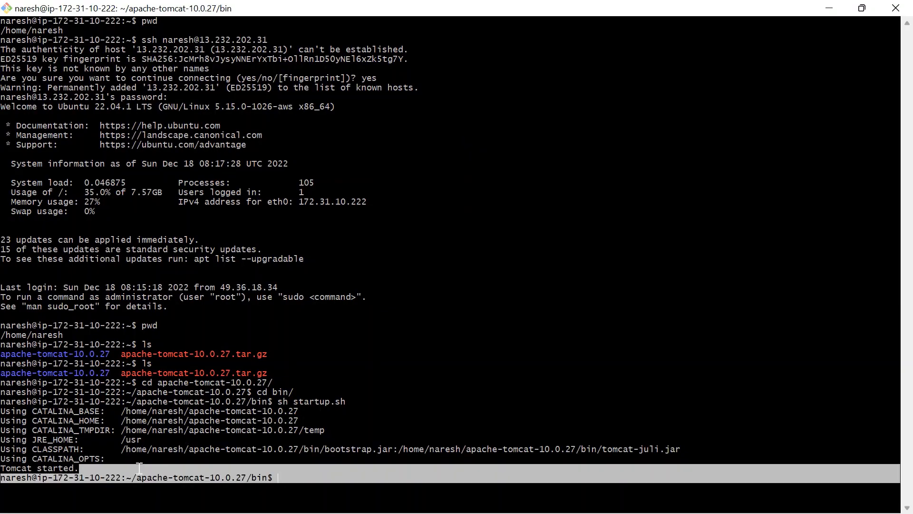
{"action": "key", "text": "alt+Tab"}
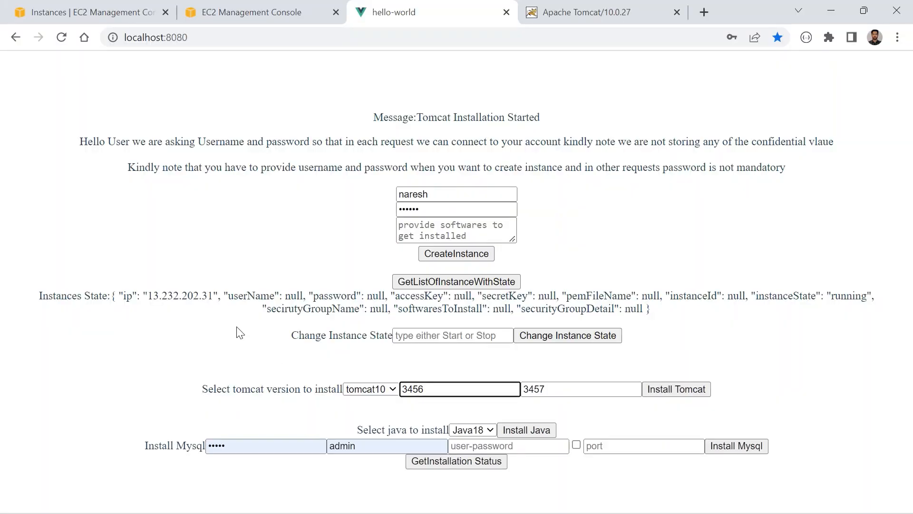
{"action": "left_click", "coordinate": [547, 14]}
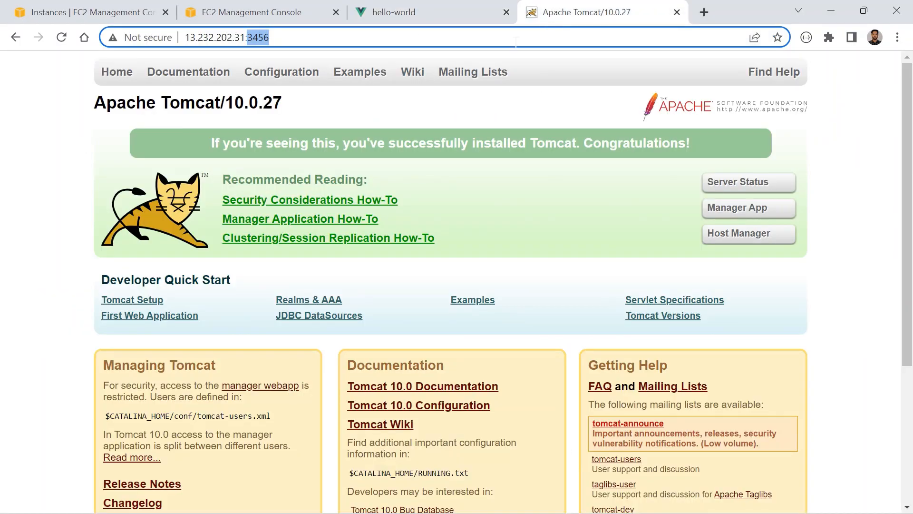
- Return to the hello-world app and clear the Tomcat main port field
{"action": "left_click", "coordinate": [394, 12]}
{"action": "key", "text": "ctrl+a"}
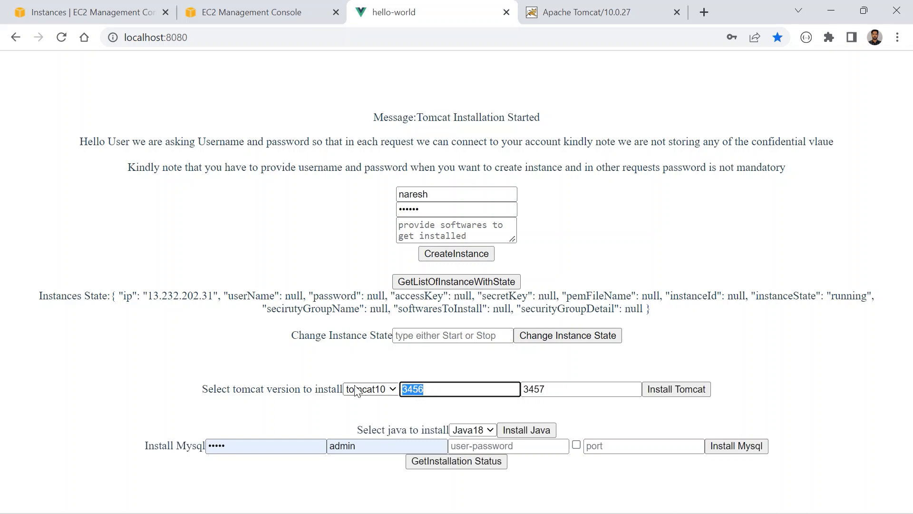
{"action": "key", "text": "BackSpace"}
- Show the Apache Tomcat page, highlight the IP in its address and return to the hello-world app
{"action": "left_click", "coordinate": [647, 7]}
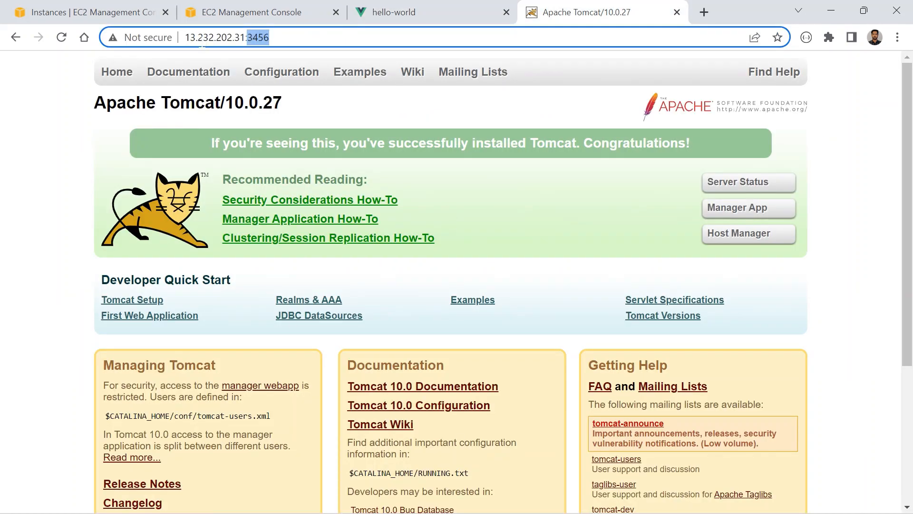
{"action": "left_click_drag", "start_coordinate": [202, 37], "coordinate": [245, 37]}
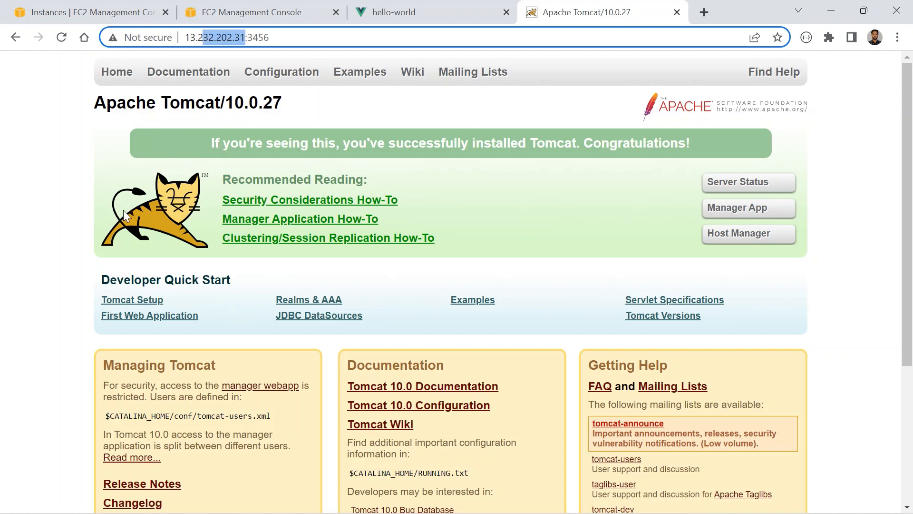
{"action": "left_click", "coordinate": [378, 9]}
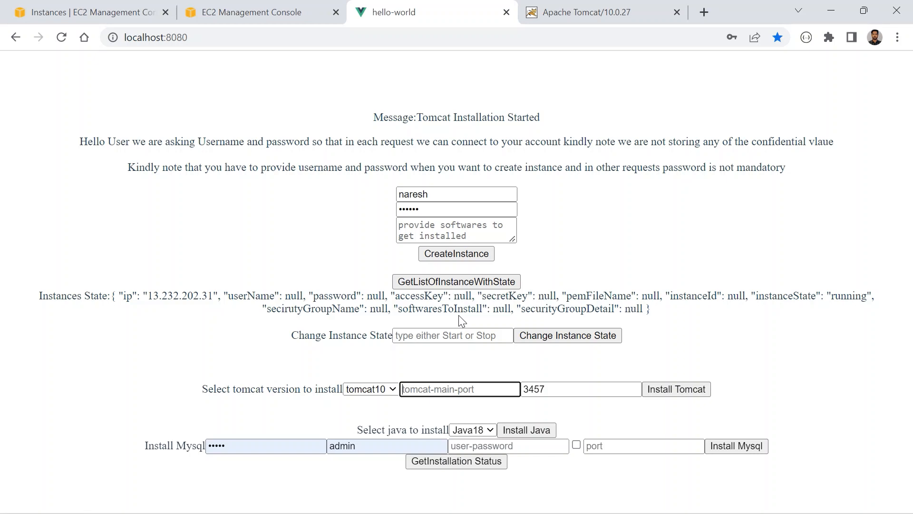
- Review the account name, instance IP, instance state and Start/Stop options in the hello-world app, and revisit the Tomcat page
{"action": "left_click_drag", "start_coordinate": [440, 194], "coordinate": [404, 195]}
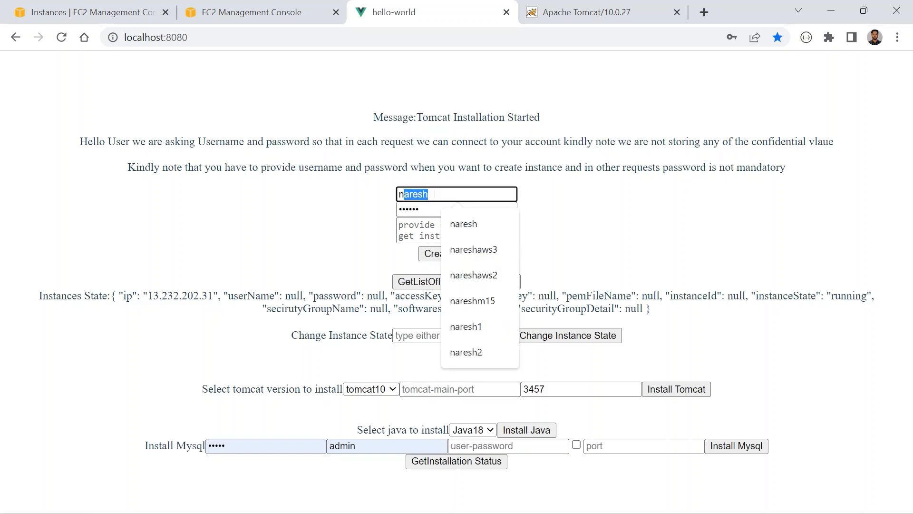
{"action": "left_click", "coordinate": [334, 210]}
{"action": "left_click", "coordinate": [439, 194]}
{"action": "left_click", "coordinate": [485, 285]}
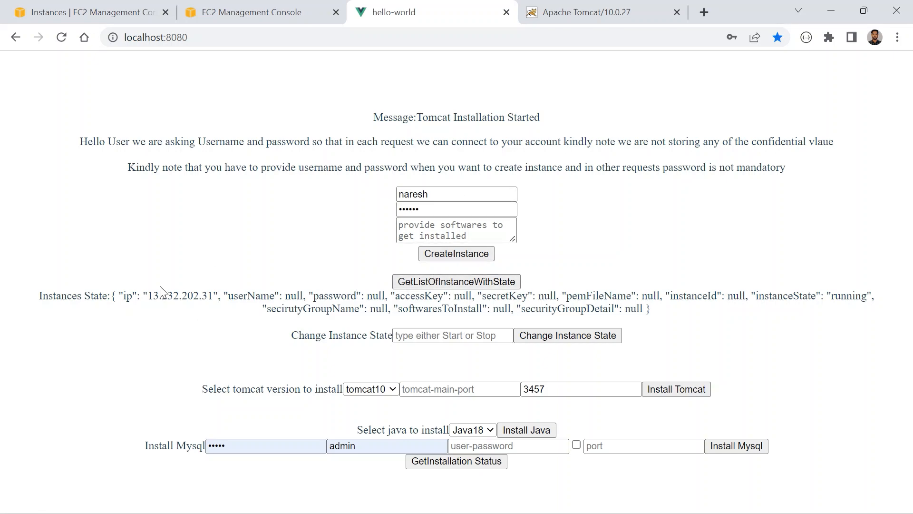
{"action": "left_click_drag", "start_coordinate": [160, 295], "coordinate": [223, 296]}
{"action": "double_click", "coordinate": [849, 295]}
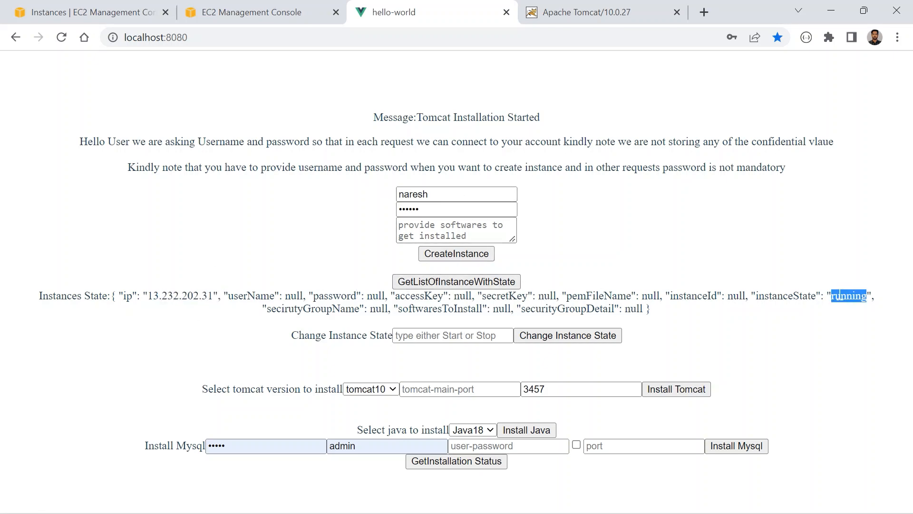
{"action": "left_click", "coordinate": [474, 329]}
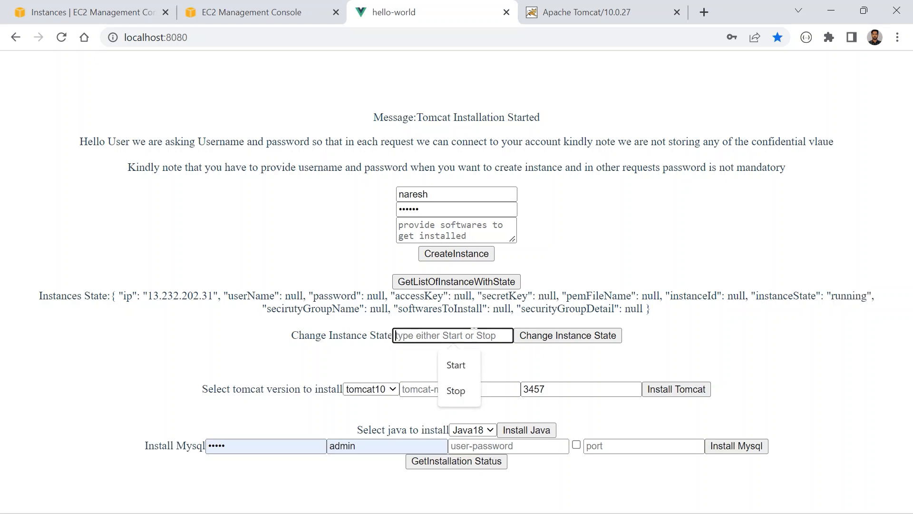
{"action": "left_click", "coordinate": [227, 344]}
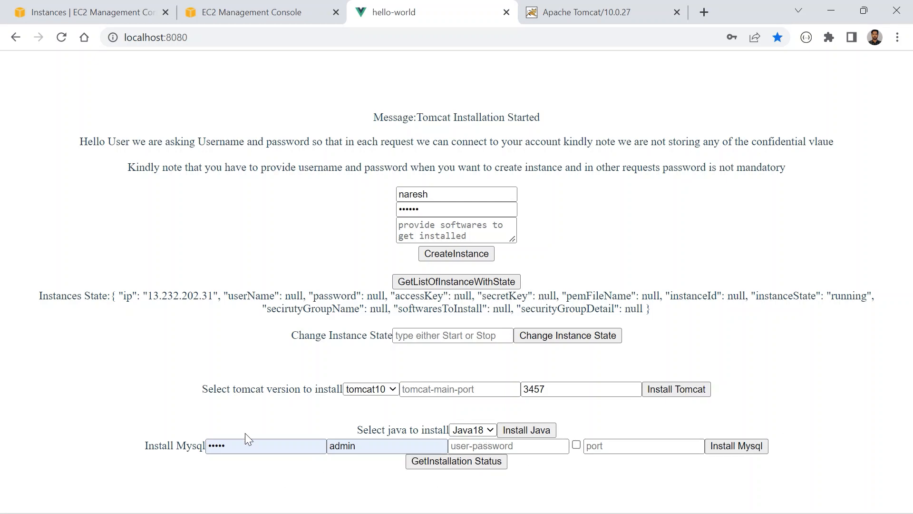
{"action": "left_click", "coordinate": [608, 13]}
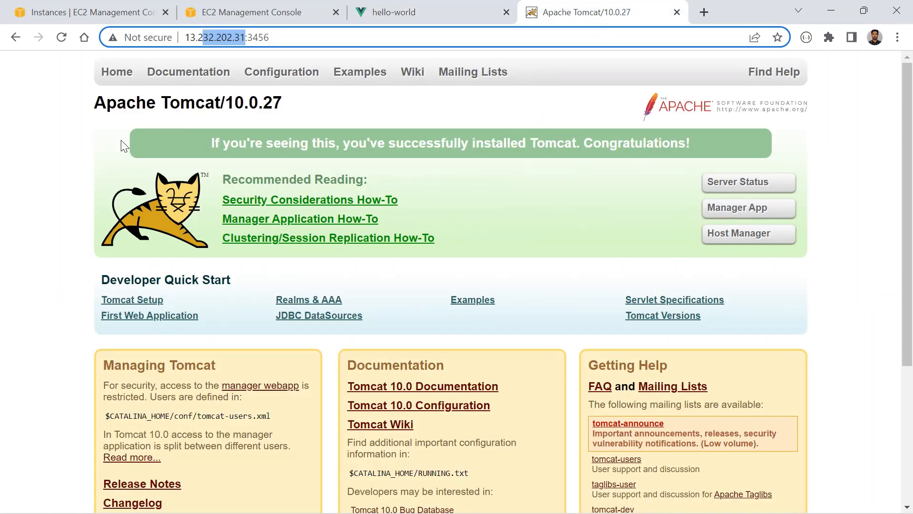
{"action": "left_click", "coordinate": [381, 10]}
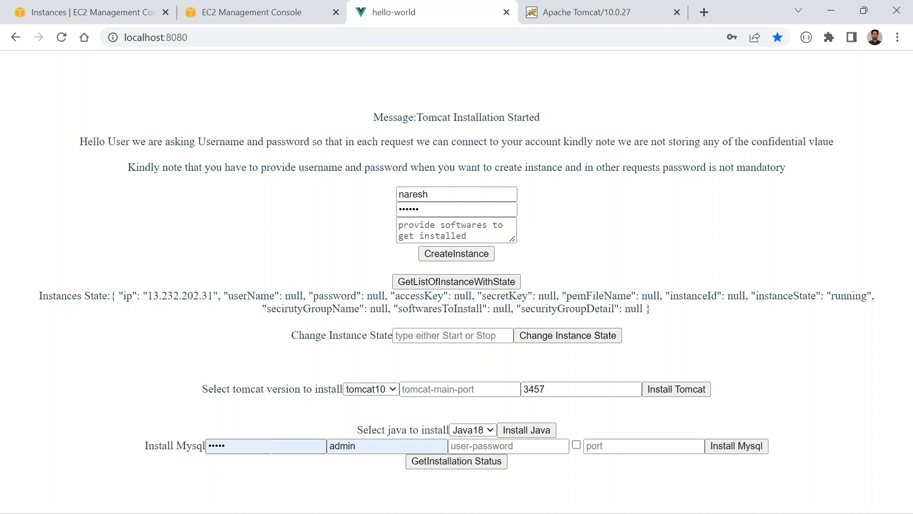
- Clear the prefilled root password and user name from the MySQL installation fields
{"action": "left_click_drag", "start_coordinate": [276, 447], "coordinate": [79, 428]}
{"action": "key", "text": "BackSpace"}
{"action": "key", "text": "Tab"}
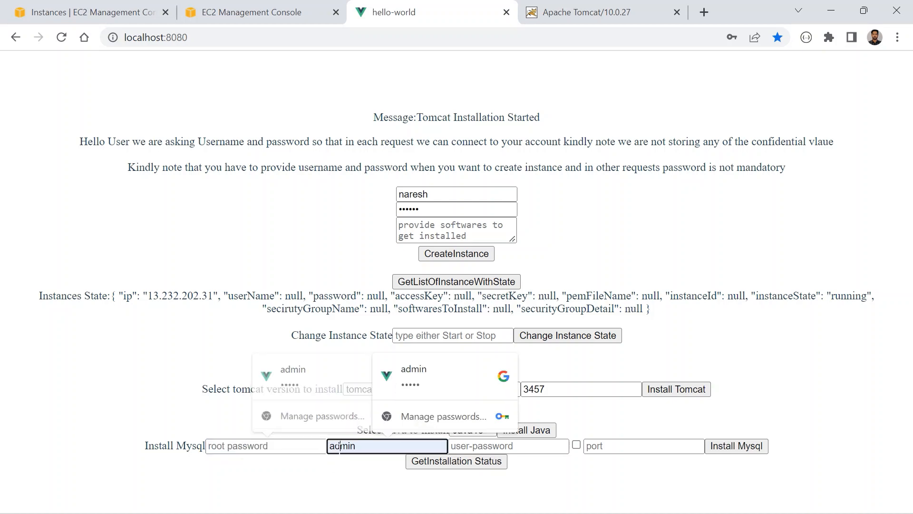
{"action": "key", "text": "BackSpace"}
{"action": "left_click", "coordinate": [76, 408]}
{"action": "key", "text": "super"}
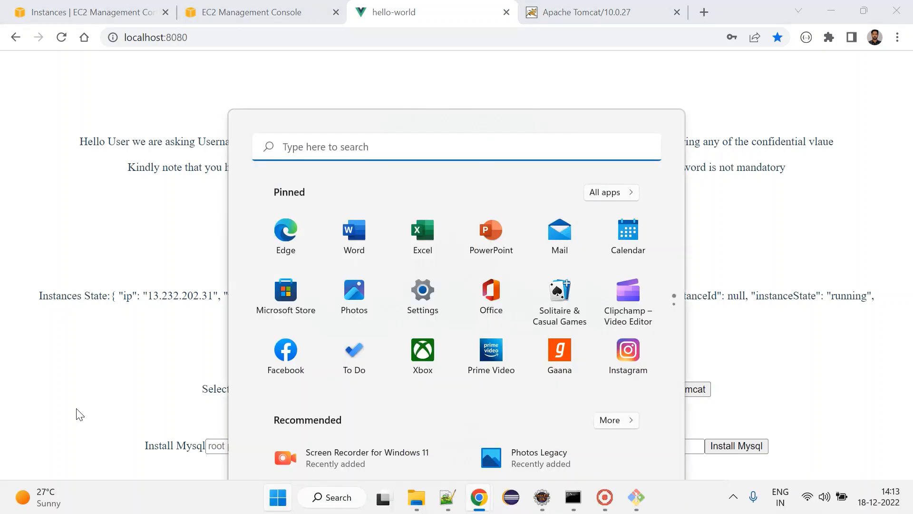
{"action": "left_click", "coordinate": [118, 386]}
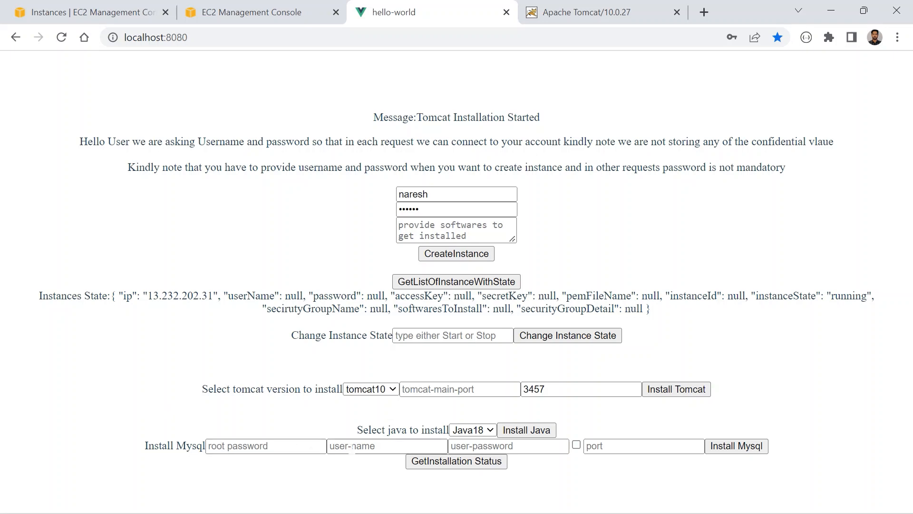
- Enable the checkbox beside the MySQL port field and place the cursor in the port field
{"action": "left_click", "coordinate": [352, 447]}
{"action": "left_click", "coordinate": [520, 495]}
{"action": "left_click", "coordinate": [577, 444]}
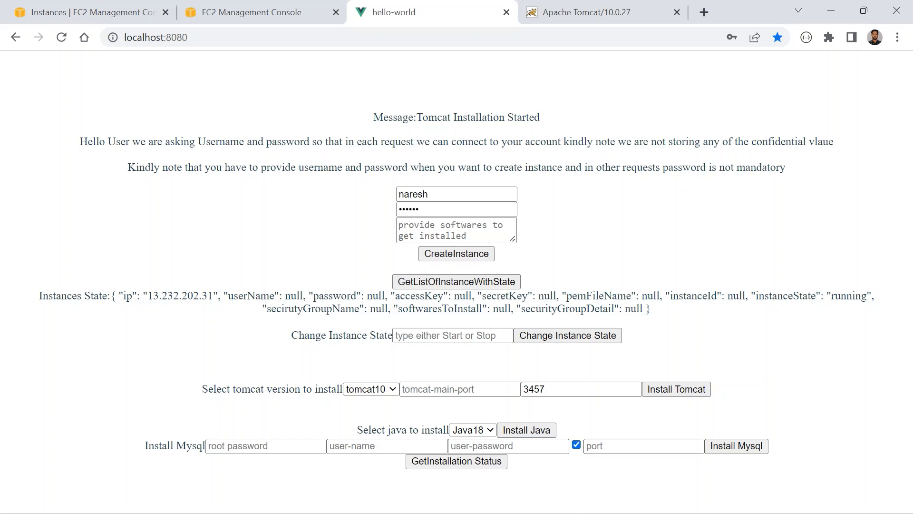
{"action": "left_click", "coordinate": [592, 446]}
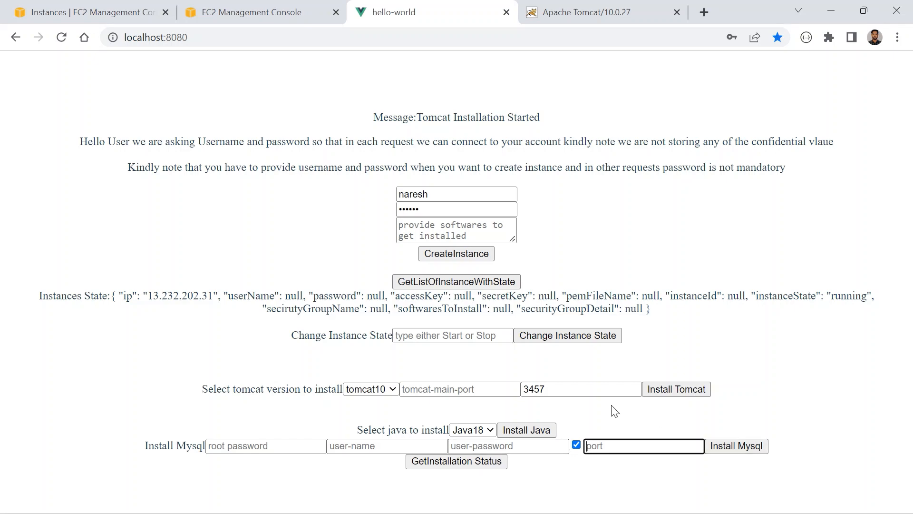
- Fill in the MySQL root password, user name test, the user password and port 5555
{"action": "left_click", "coordinate": [299, 445]}
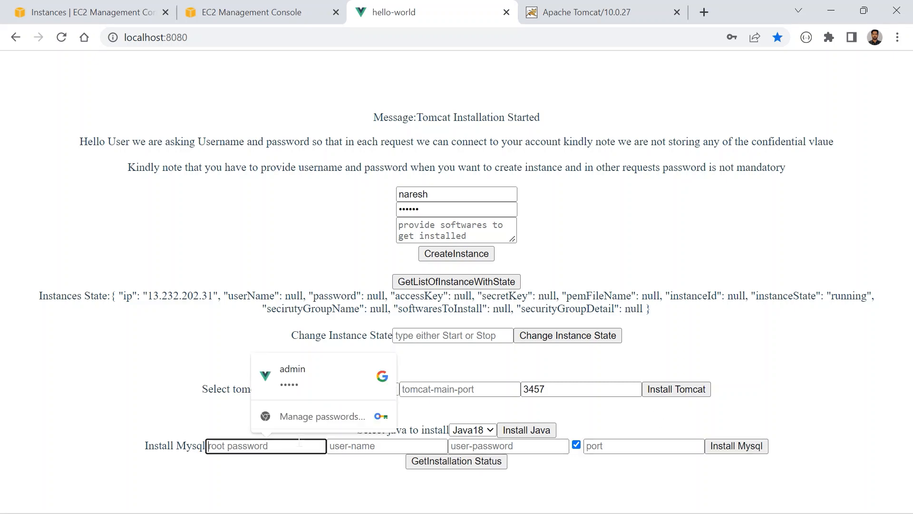
{"action": "key", "text": "Tab"}
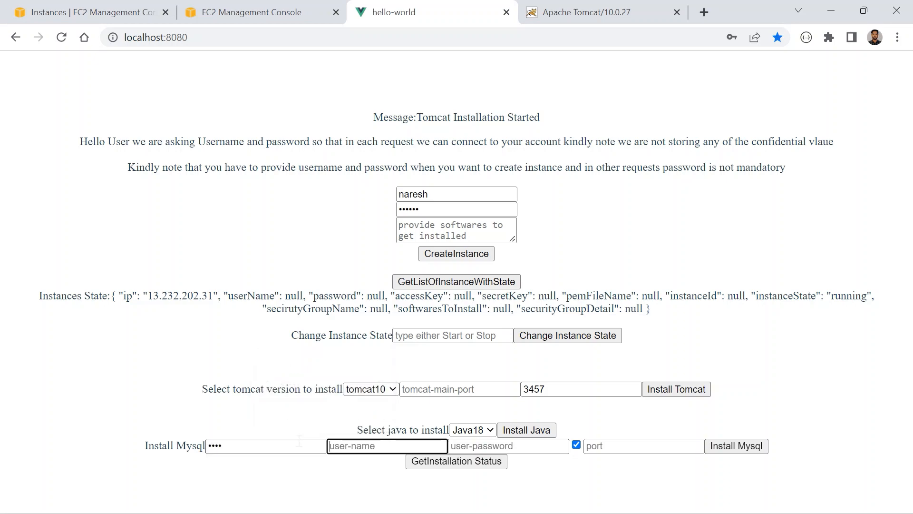
{"action": "key", "text": "Tab"}
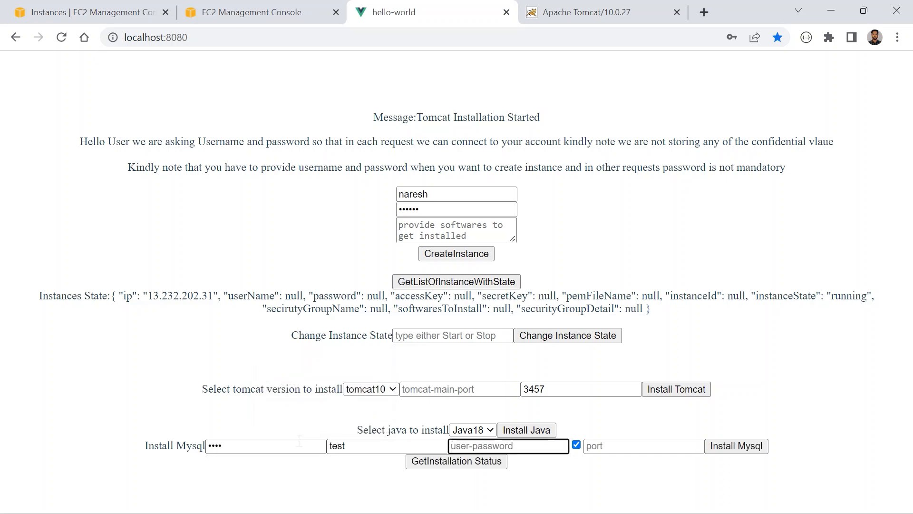
{"action": "left_click", "coordinate": [613, 448]}
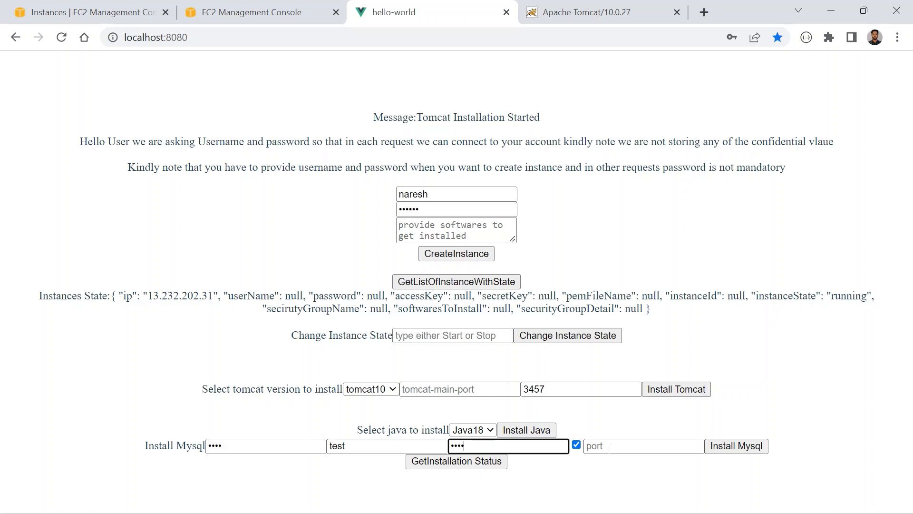
{"action": "type", "text": "5555"}
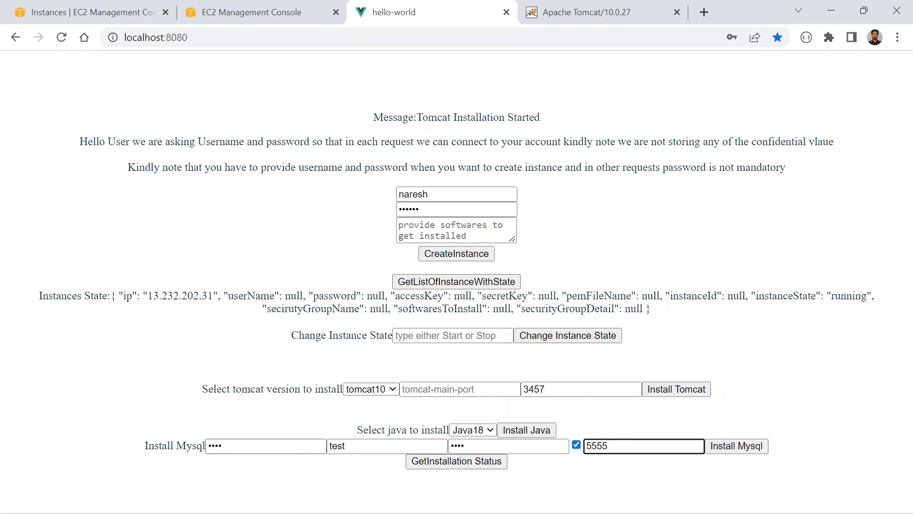
- Review the MySQL user name, user password and port entries, and start the MySQL installation
{"action": "double_click", "coordinate": [335, 446]}
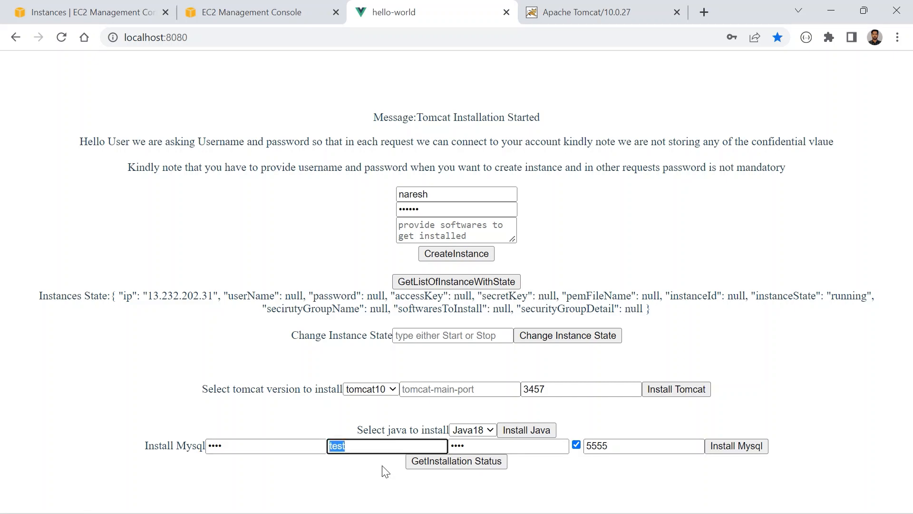
{"action": "left_click", "coordinate": [457, 446]}
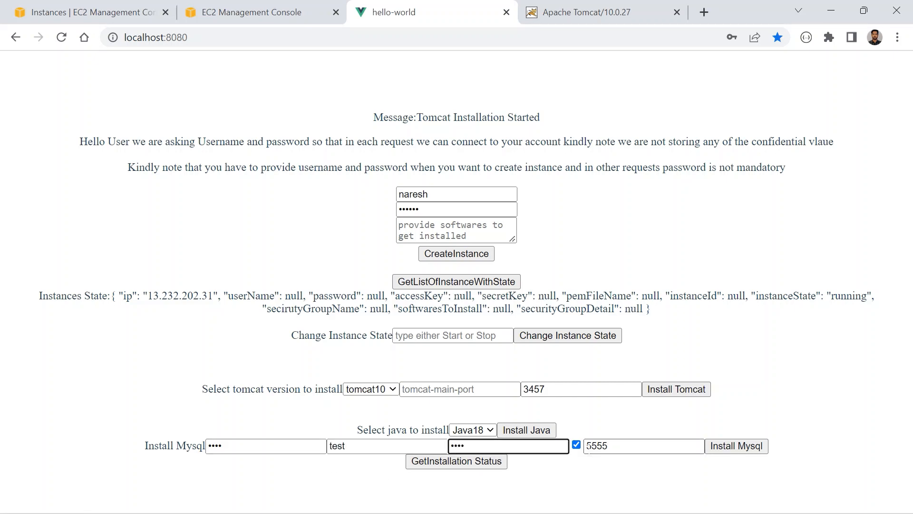
{"action": "left_click_drag", "start_coordinate": [587, 446], "coordinate": [638, 441]}
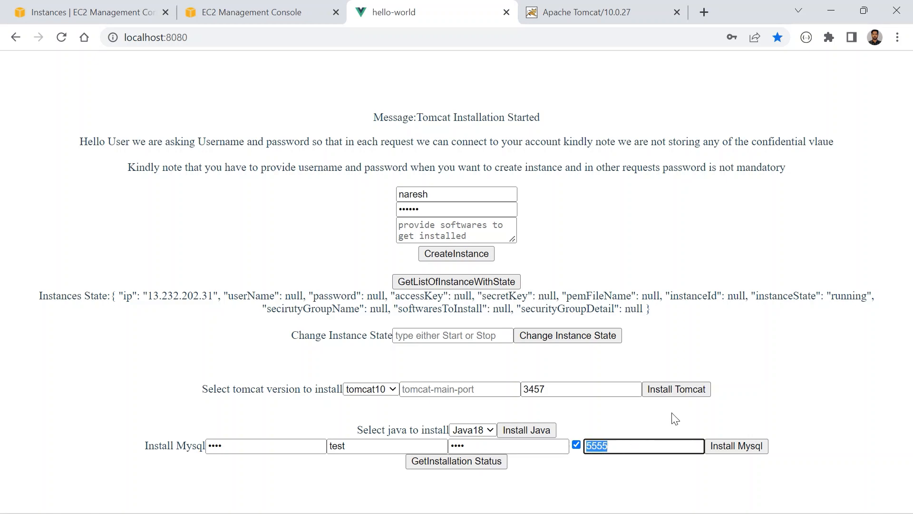
{"action": "left_click", "coordinate": [751, 450]}
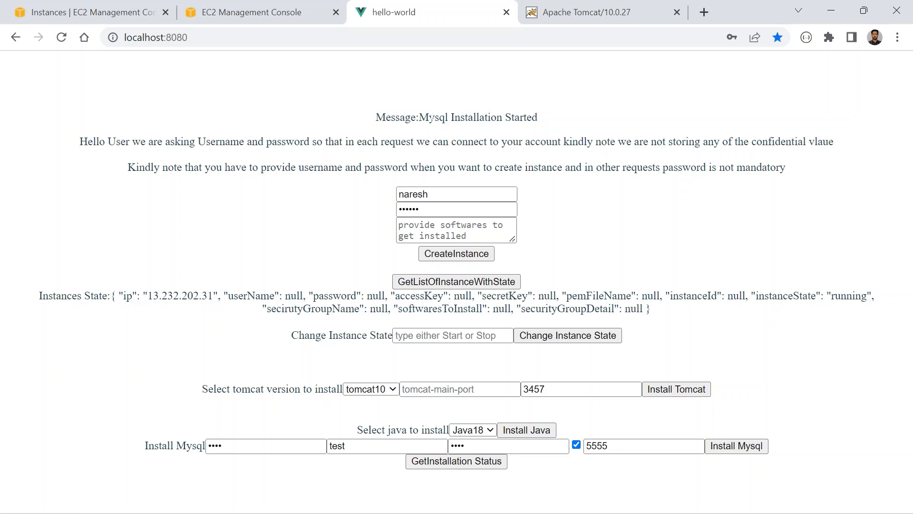
- Highlight the installation message and check the MySQL installation status several times, dismissing each alert
{"action": "left_click_drag", "start_coordinate": [429, 118], "coordinate": [538, 119]}
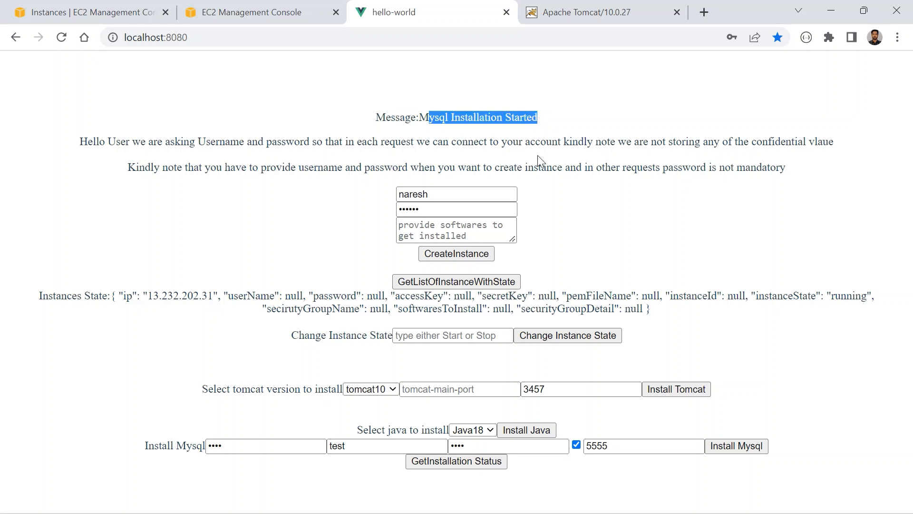
{"action": "left_click", "coordinate": [465, 461]}
{"action": "left_click", "coordinate": [573, 120]}
{"action": "left_click", "coordinate": [472, 456]}
{"action": "key", "text": "Return"}
{"action": "left_click", "coordinate": [482, 460]}
{"action": "left_click", "coordinate": [572, 119]}
{"action": "left_click", "coordinate": [481, 461]}
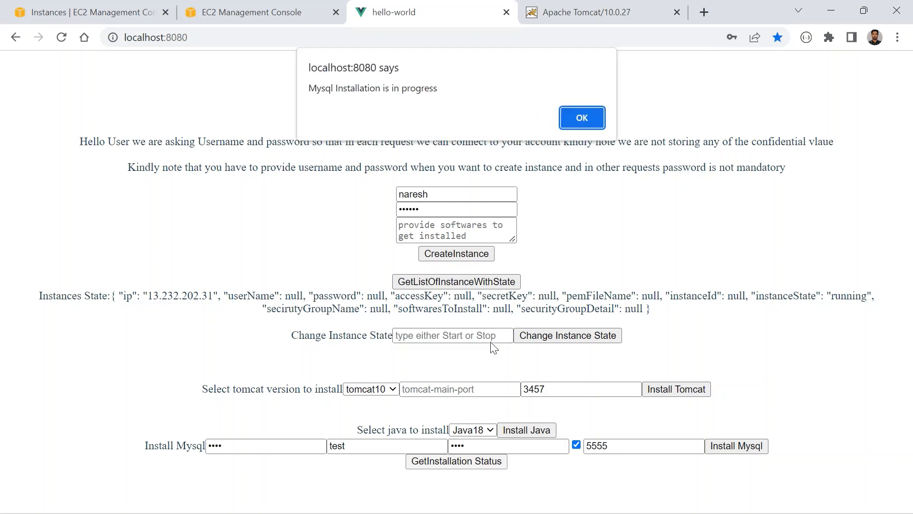
{"action": "left_click", "coordinate": [580, 115]}
{"action": "left_click", "coordinate": [482, 460]}
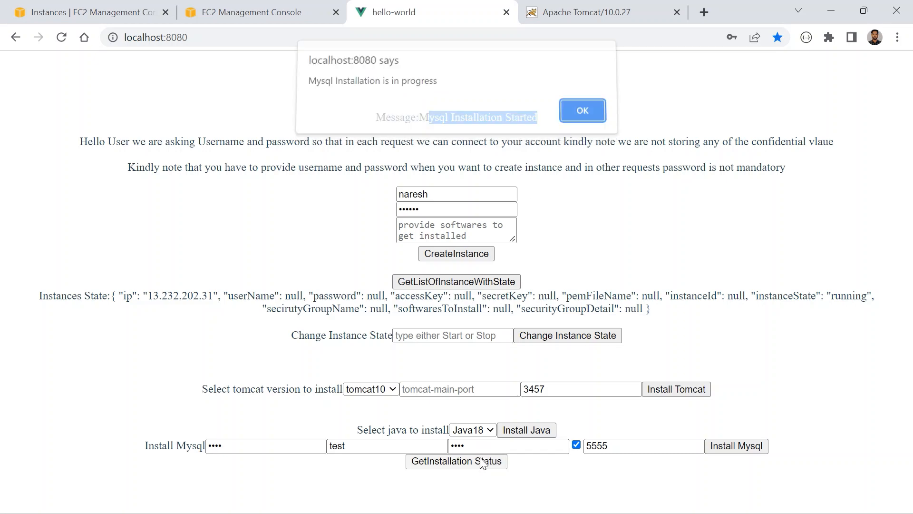
{"action": "left_click", "coordinate": [589, 121]}
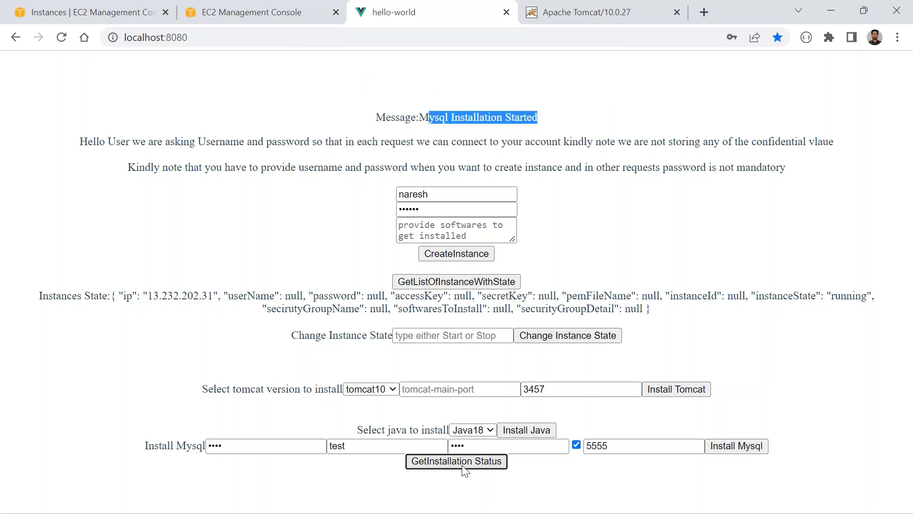
- Check the MySQL installation status until it completes, dismissing each alert
{"action": "left_click", "coordinate": [449, 467]}
{"action": "left_click", "coordinate": [588, 120]}
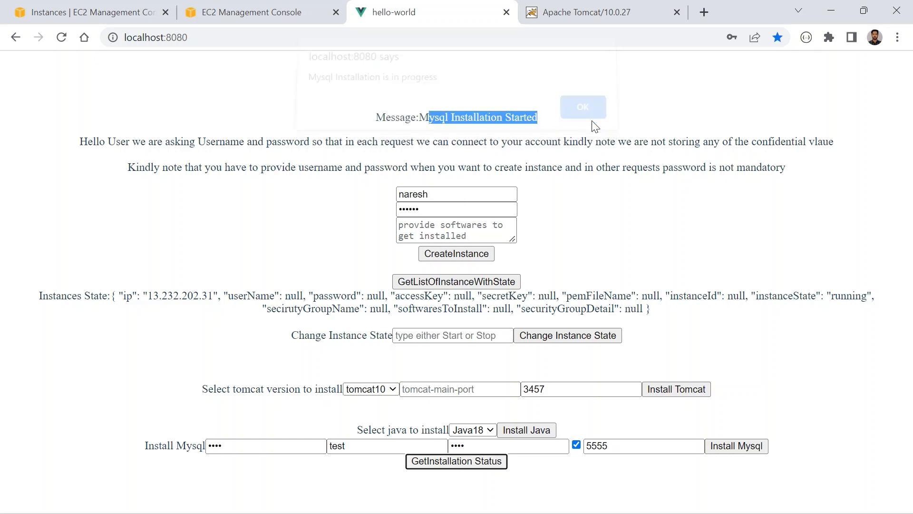
{"action": "left_click", "coordinate": [468, 466]}
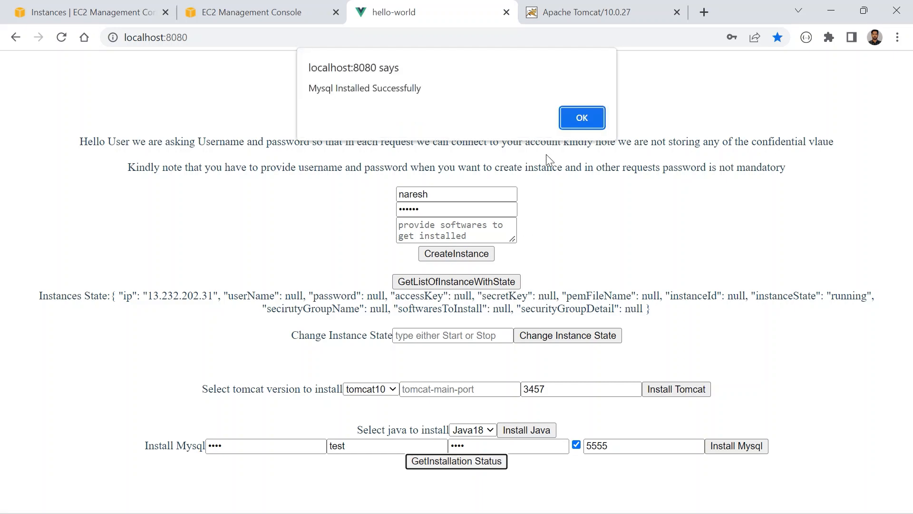
{"action": "left_click", "coordinate": [576, 123]}
{"action": "left_click", "coordinate": [583, 111]}
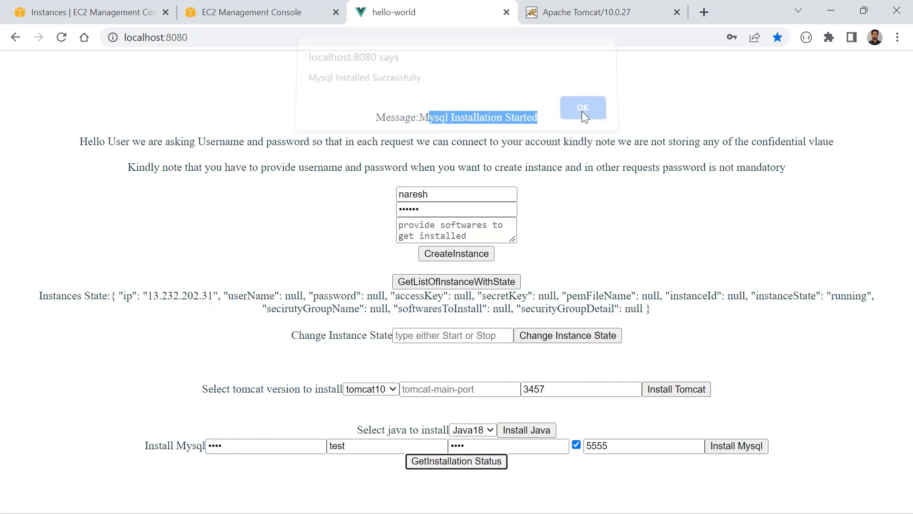
- Switch to the SSH terminal, maximize its window and run pwd
{"action": "key", "text": "alt+Tab"}
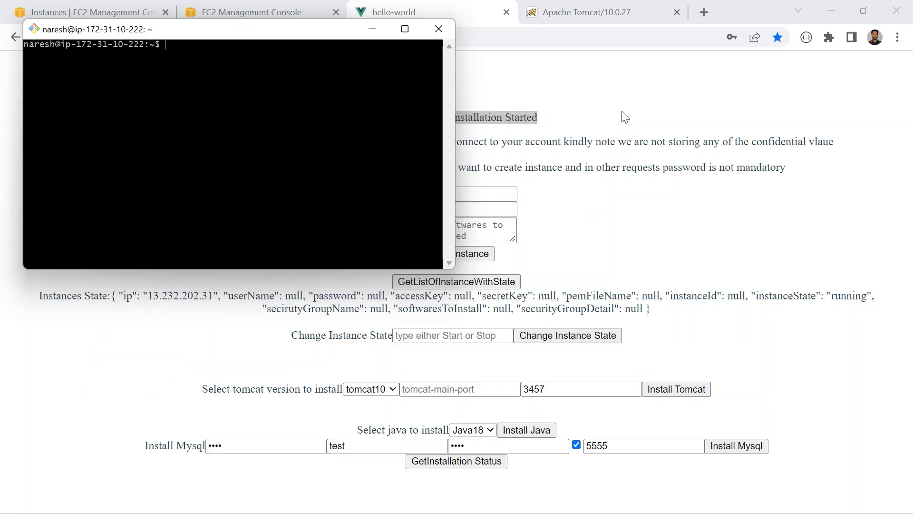
{"action": "left_click", "coordinate": [405, 29]}
{"action": "type", "text": "pwd"}
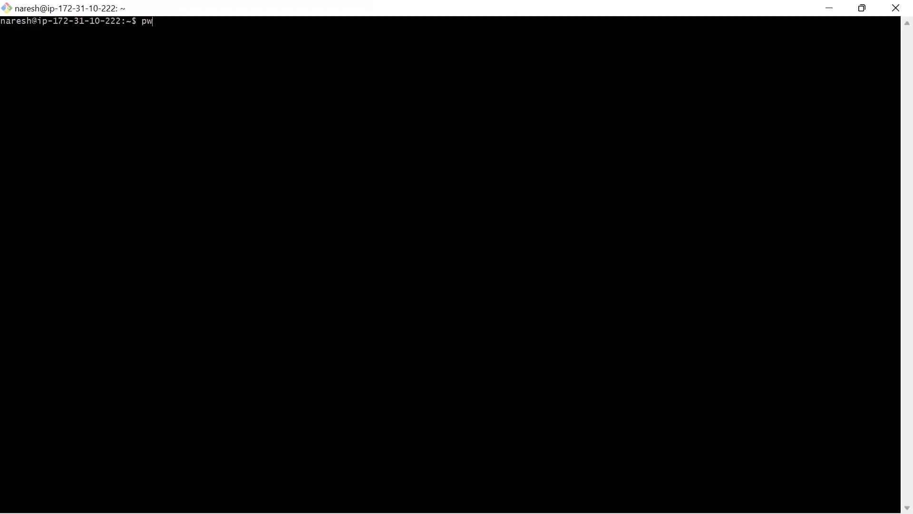
{"action": "key", "text": "Return"}
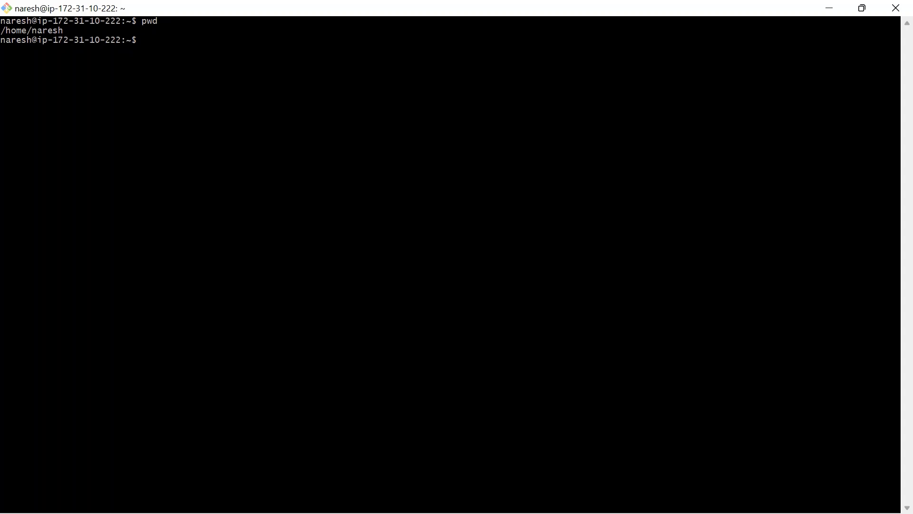
- Log in to MySQL on the instance with mysql -utest -p, checking the user name in the web app and entering the MySQL user password
{"action": "type", "text": "mysql -uroot"}
{"action": "key", "text": "BackSpace"}
{"action": "key", "text": "BackSpace"}
{"action": "key", "text": "BackSpace"}
{"action": "key", "text": "BackSpace"}
{"action": "key", "text": "alt+Tab"}
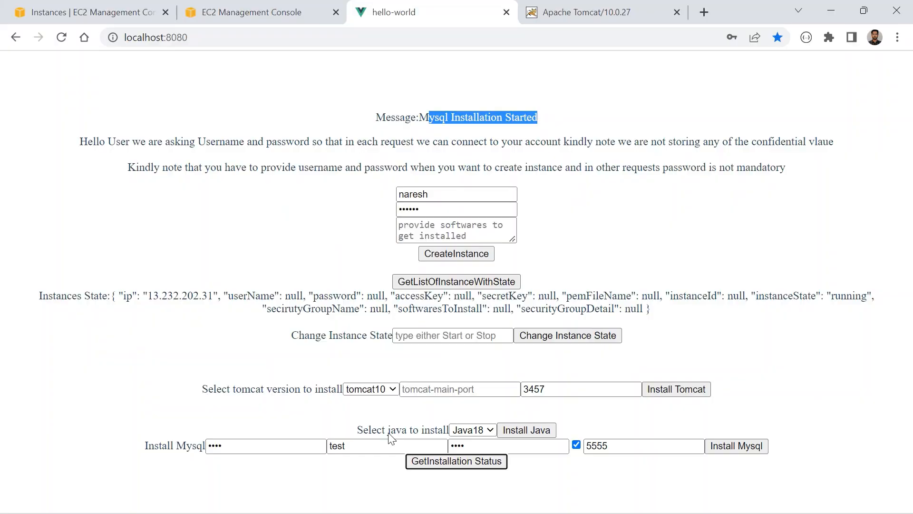
{"action": "key", "text": "alt+Tab"}
{"action": "type", "text": "test -p"}
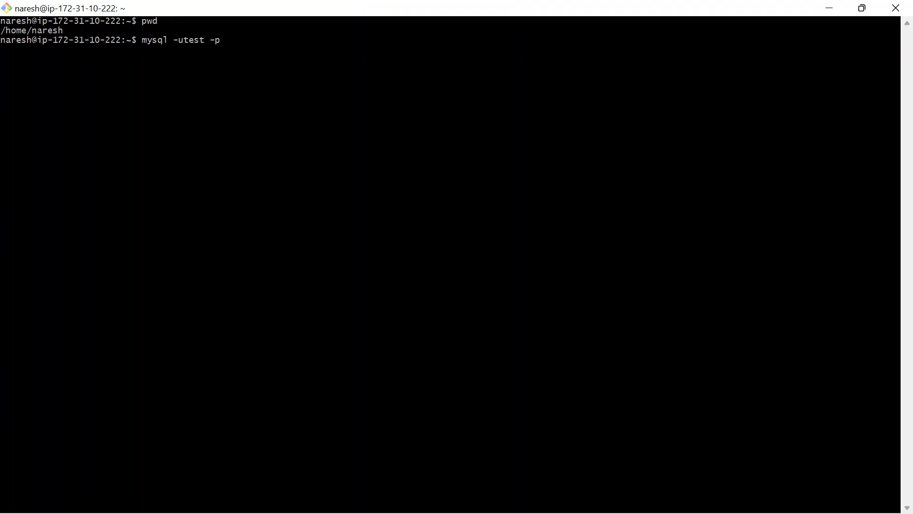
{"action": "key", "text": "Return"}
{"action": "key", "text": "Return"}
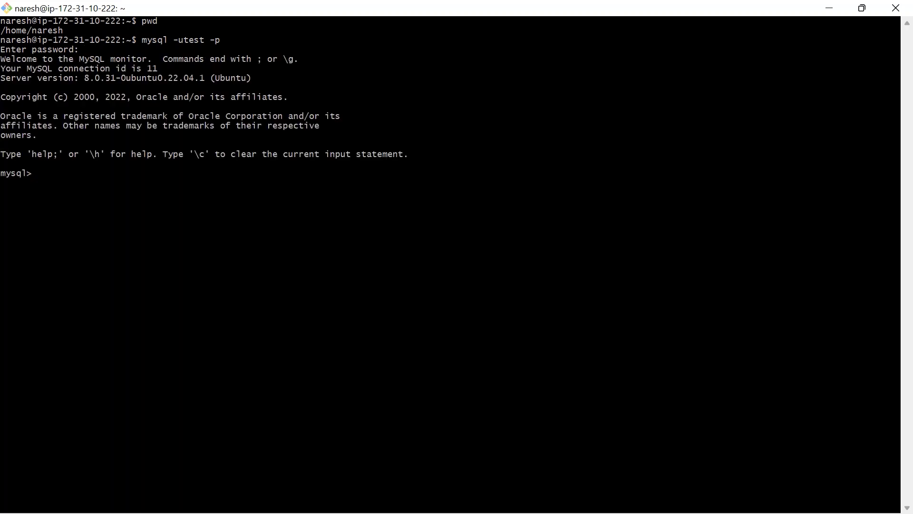
- Compare the MySQL session in the SSH terminal with the web app form, and highlight the instance user name entry
{"action": "key", "text": "alt+Tab"}
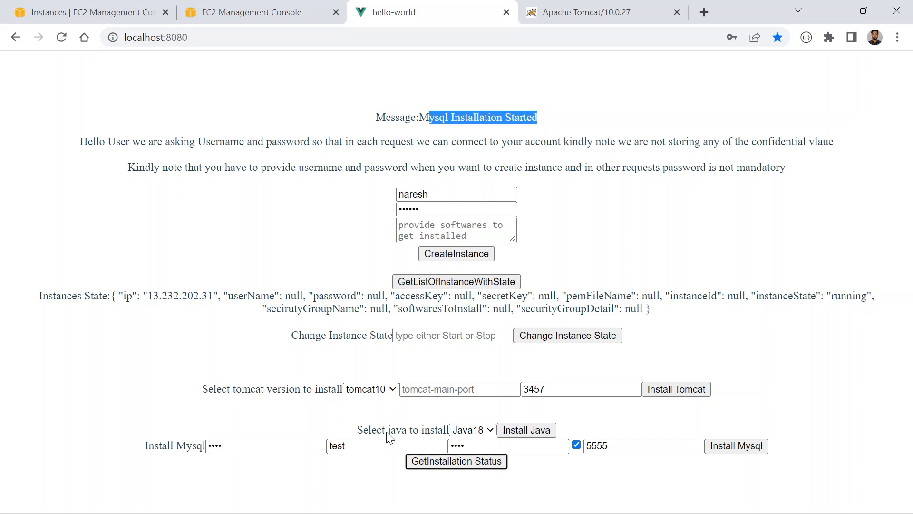
{"action": "key", "text": "alt+Tab"}
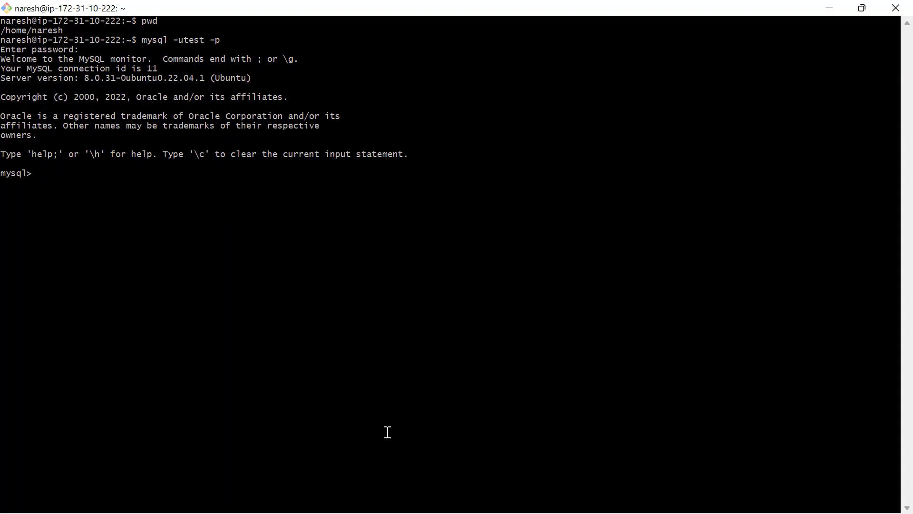
{"action": "key", "text": "alt+Tab"}
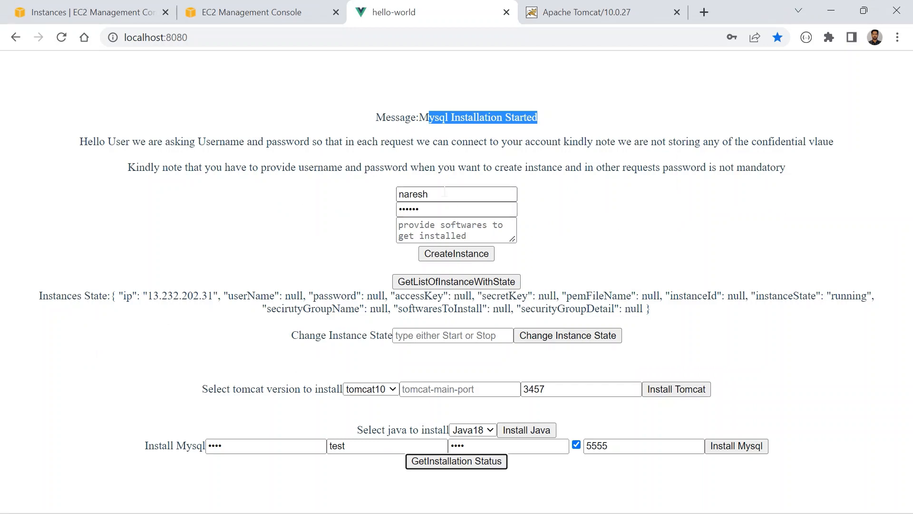
{"action": "left_click_drag", "start_coordinate": [418, 194], "coordinate": [365, 195]}
{"action": "left_click", "coordinate": [326, 200]}
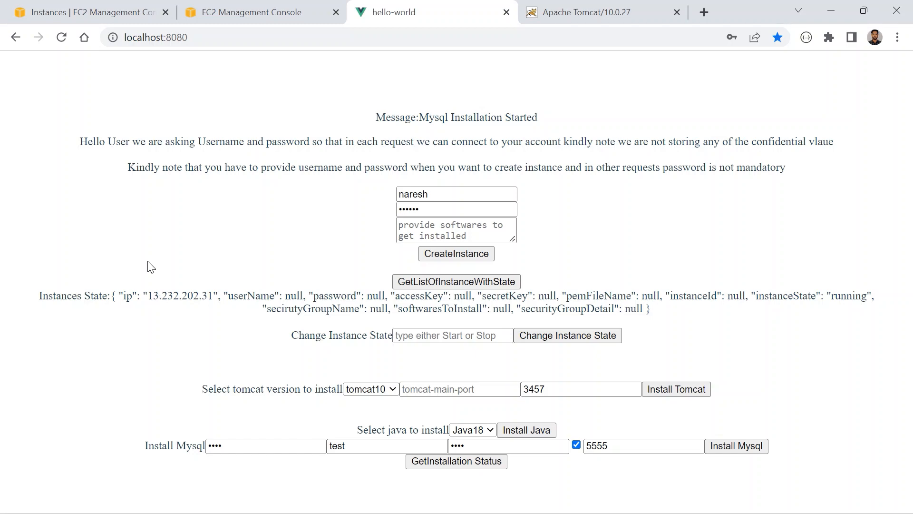
- Review the Java and Tomcat versions offered for installation in the web app
{"action": "left_click", "coordinate": [479, 430]}
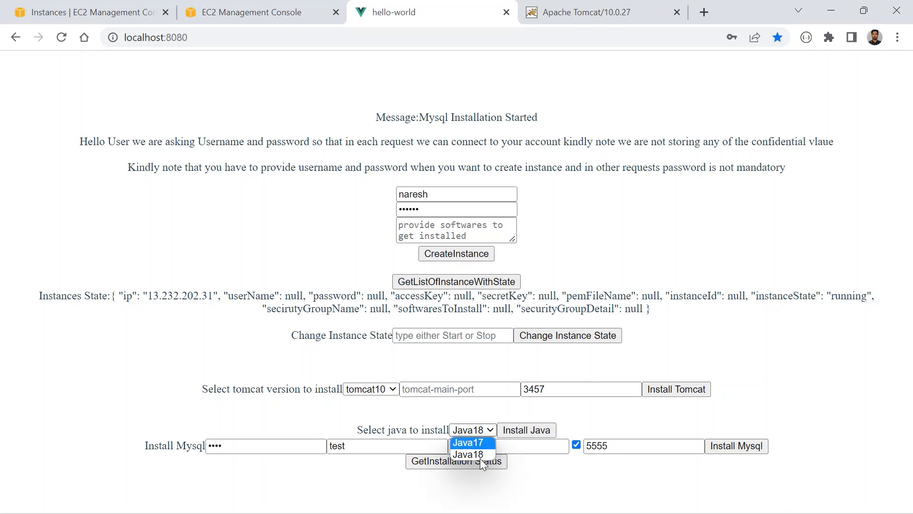
{"action": "left_click", "coordinate": [384, 390]}
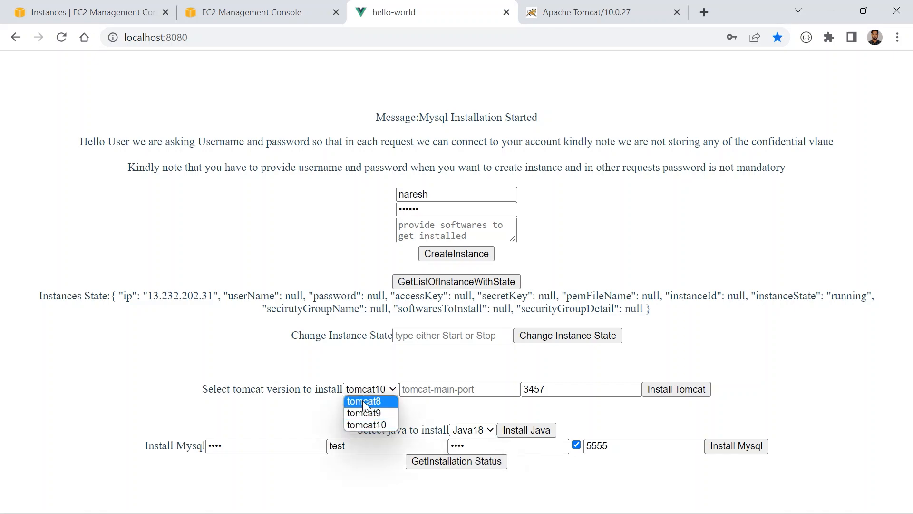
{"action": "left_click", "coordinate": [450, 431]}
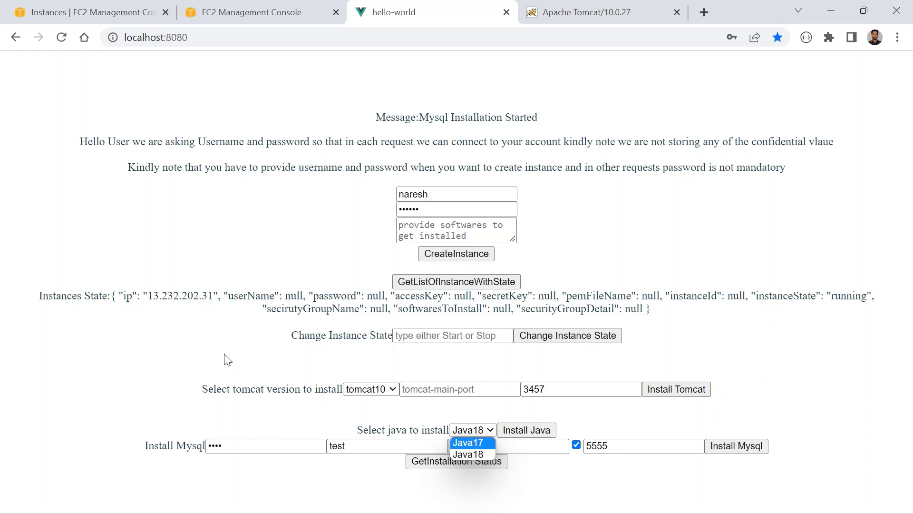
- Switch from the browser to another open application window
{"action": "key", "text": "alt+Tab"}
{"action": "key", "text": "Tab"}
{"action": "key", "text": "Tab"}
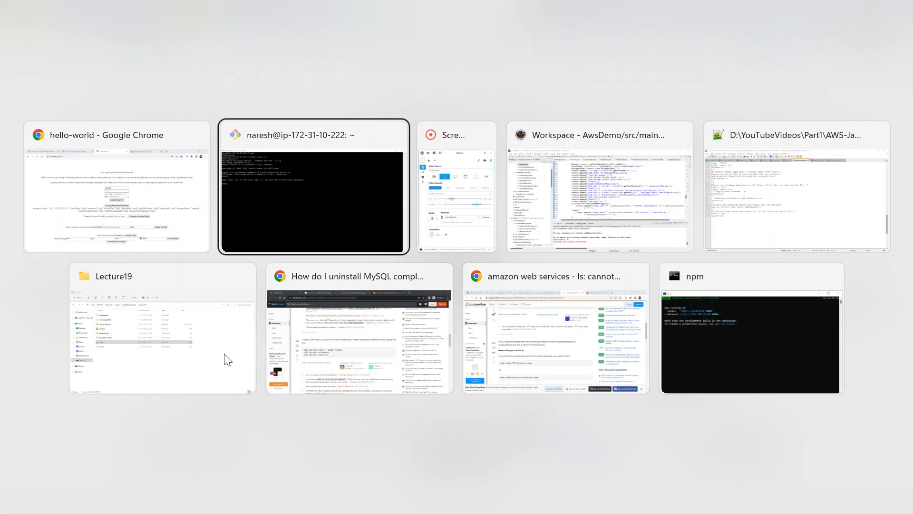